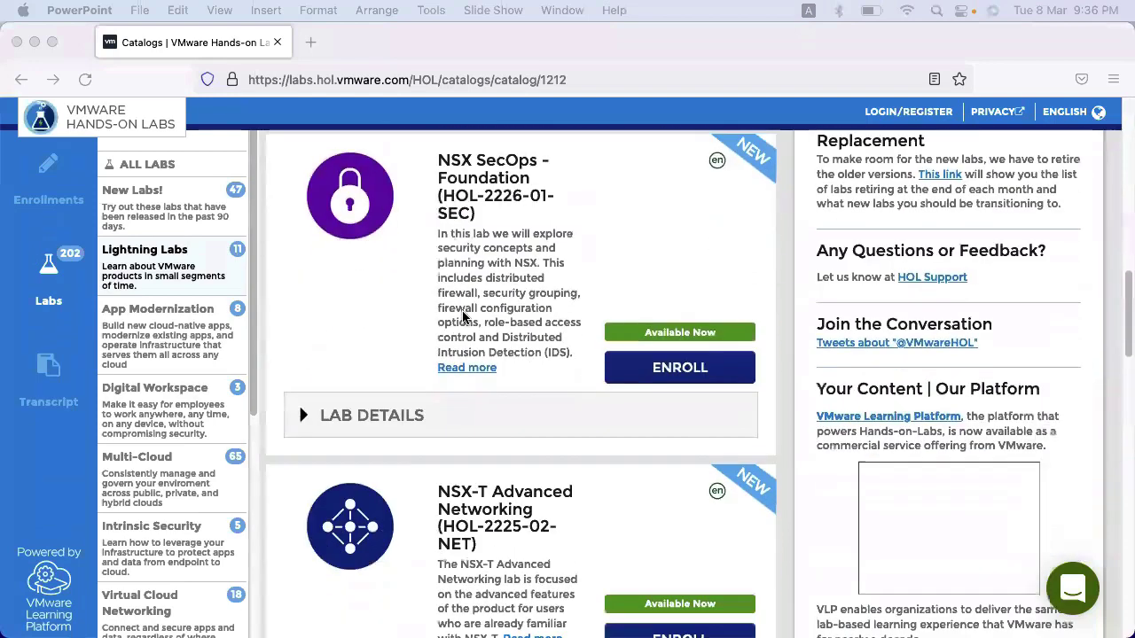
- Enroll in the NSX-T Networking Fundamentals lab (HOL-2225-01-NET) and start it, skipping the browser compatibility tests
scroll(512, 372, "down", 3)
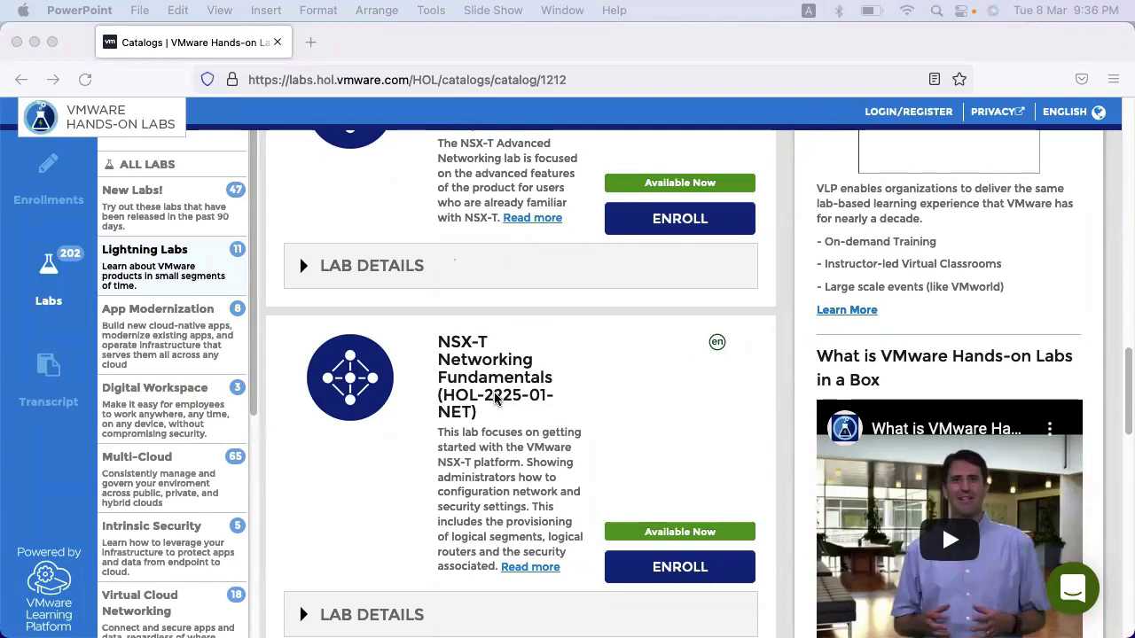
left_click(677, 576)
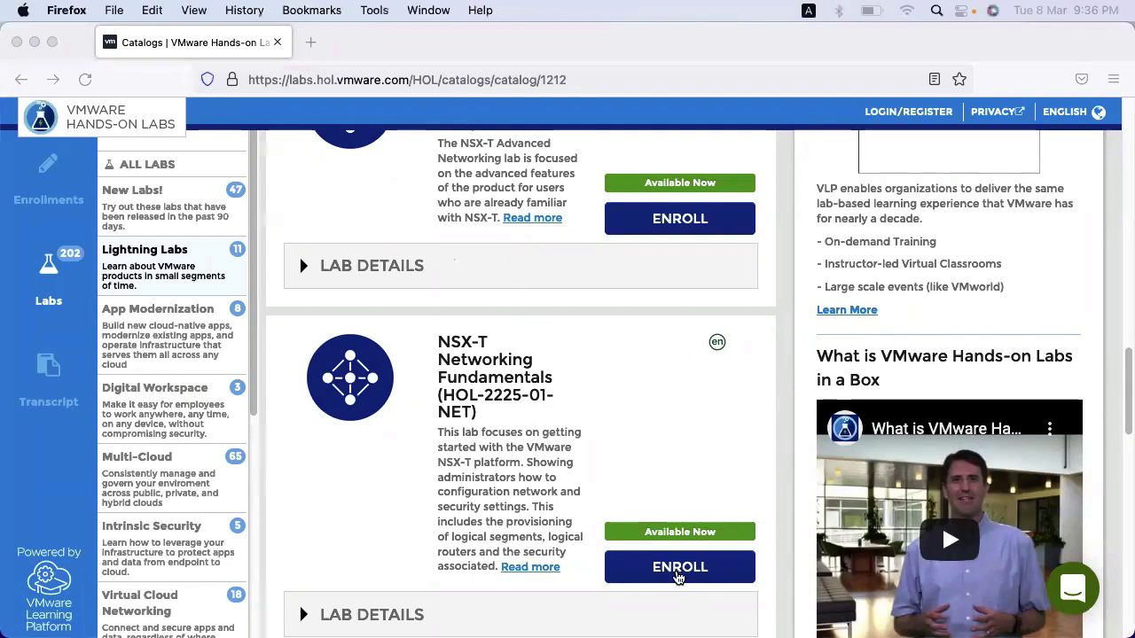
left_click(654, 580)
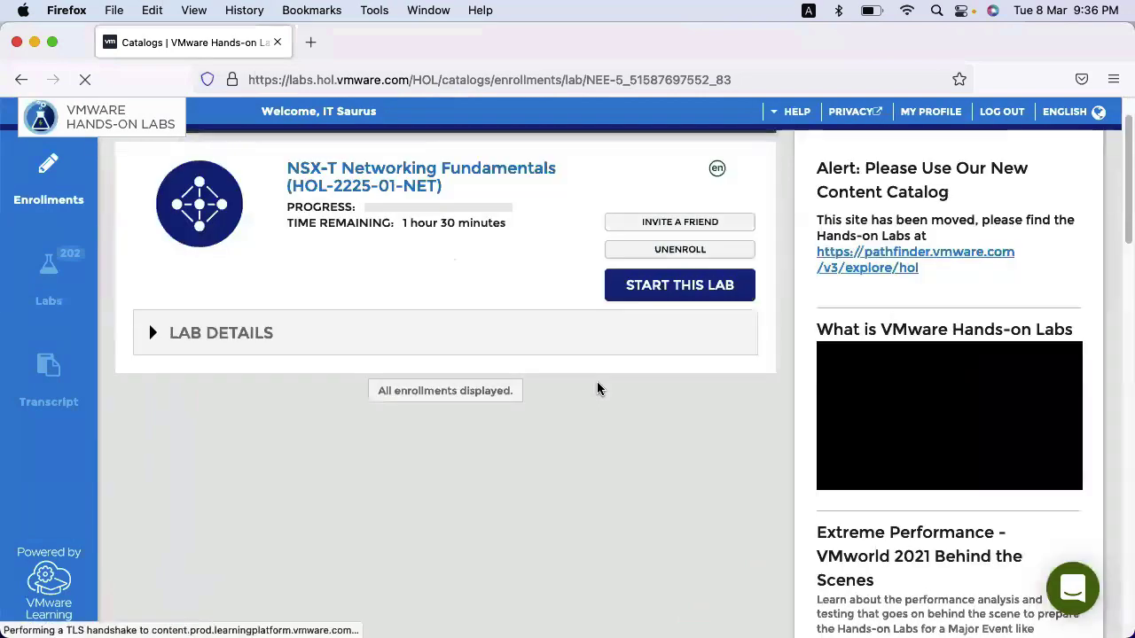
left_click(717, 284)
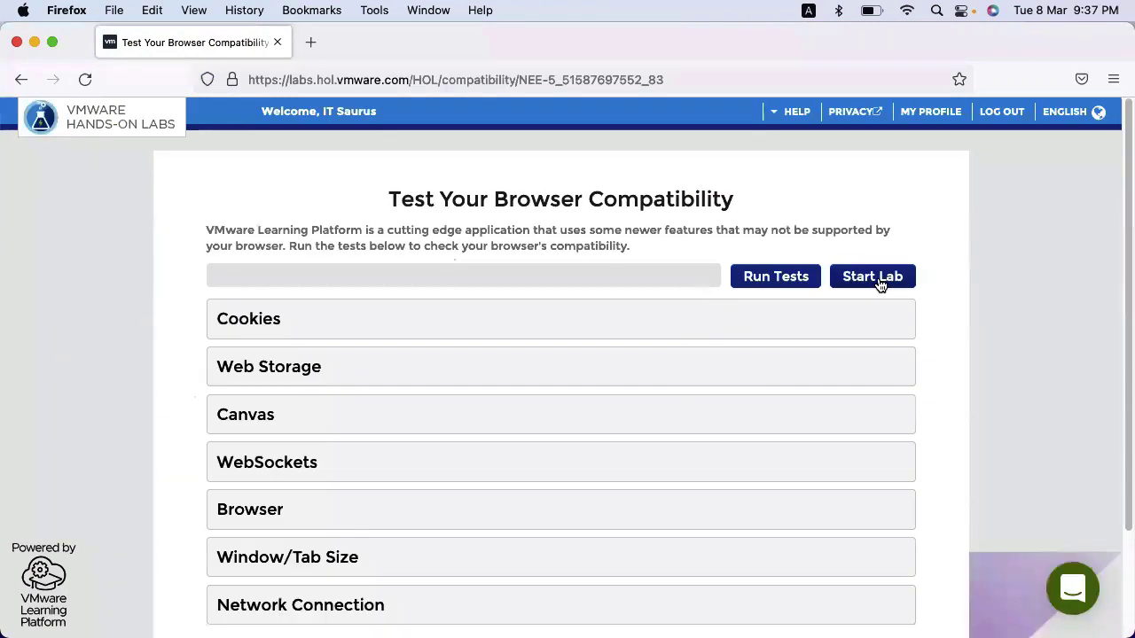
left_click(880, 282)
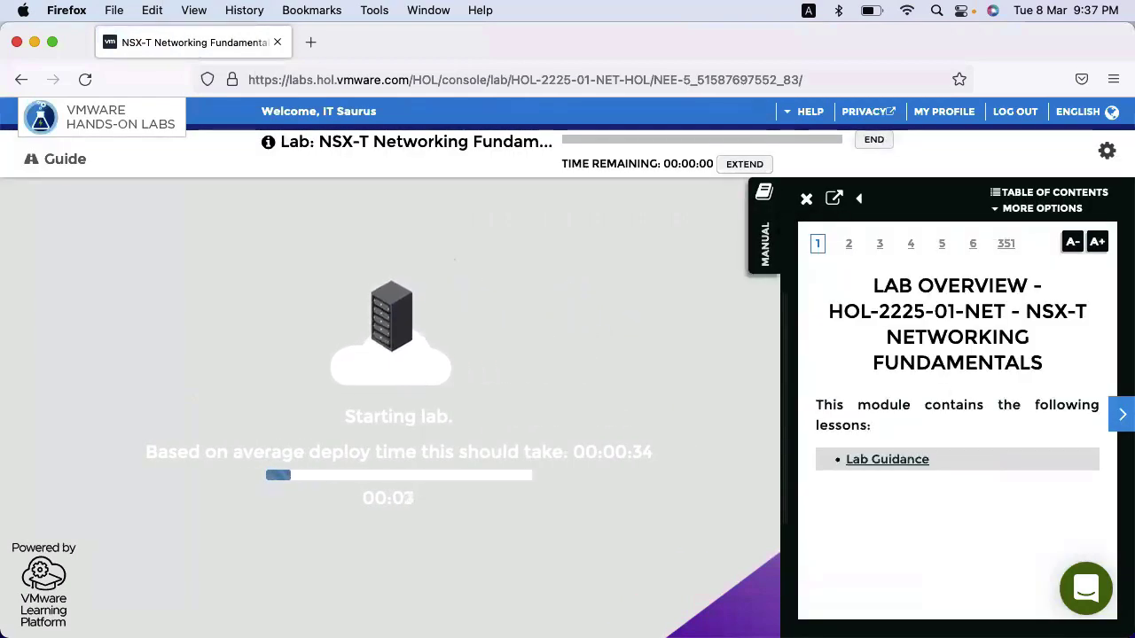
- Page through the opening pages of the lab manual, including the lab guidance and the lab readiness check
left_click(1117, 416)
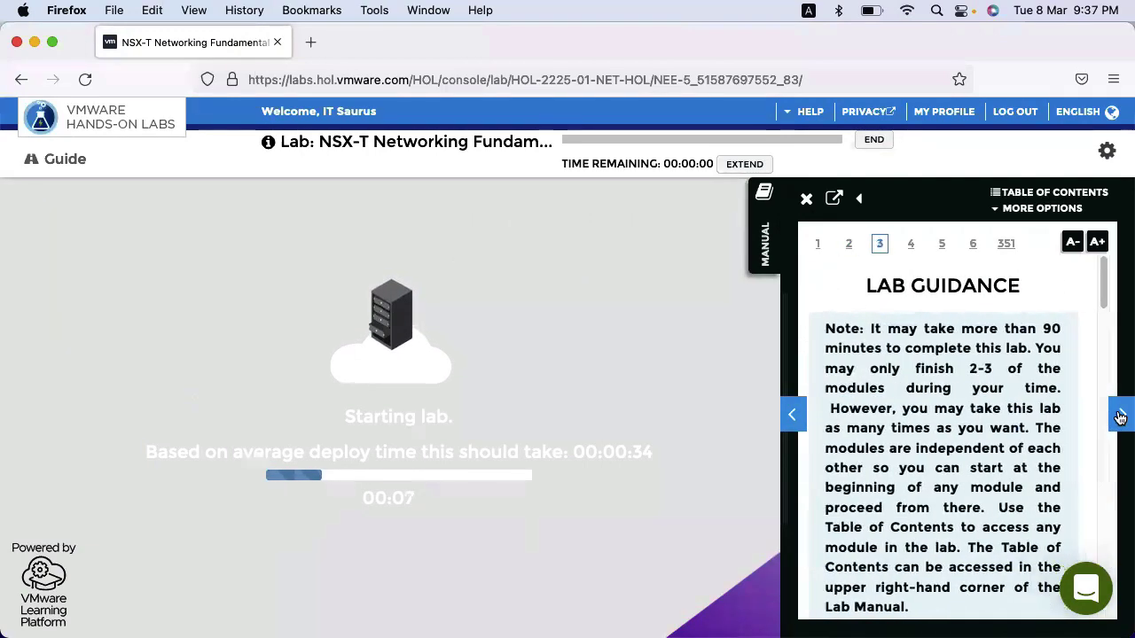
left_click(1119, 417)
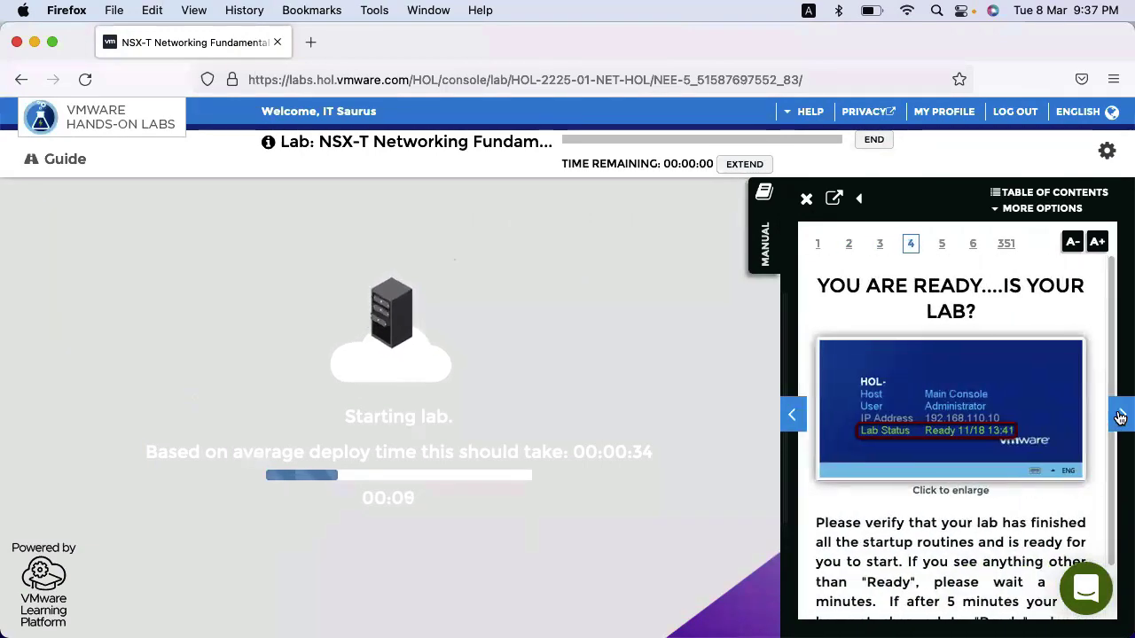
left_click(1120, 418)
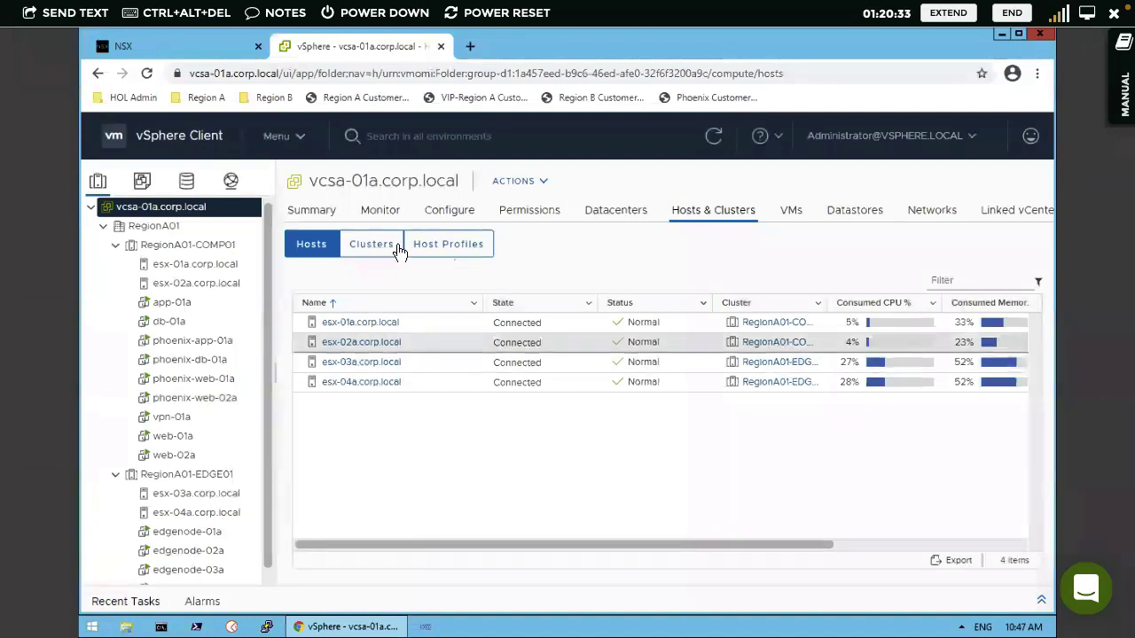
- View the NSX-T home overview and the vSphere Client inventory of vcsa-01a.corp.local, returning to NSX-T
left_click(200, 42)
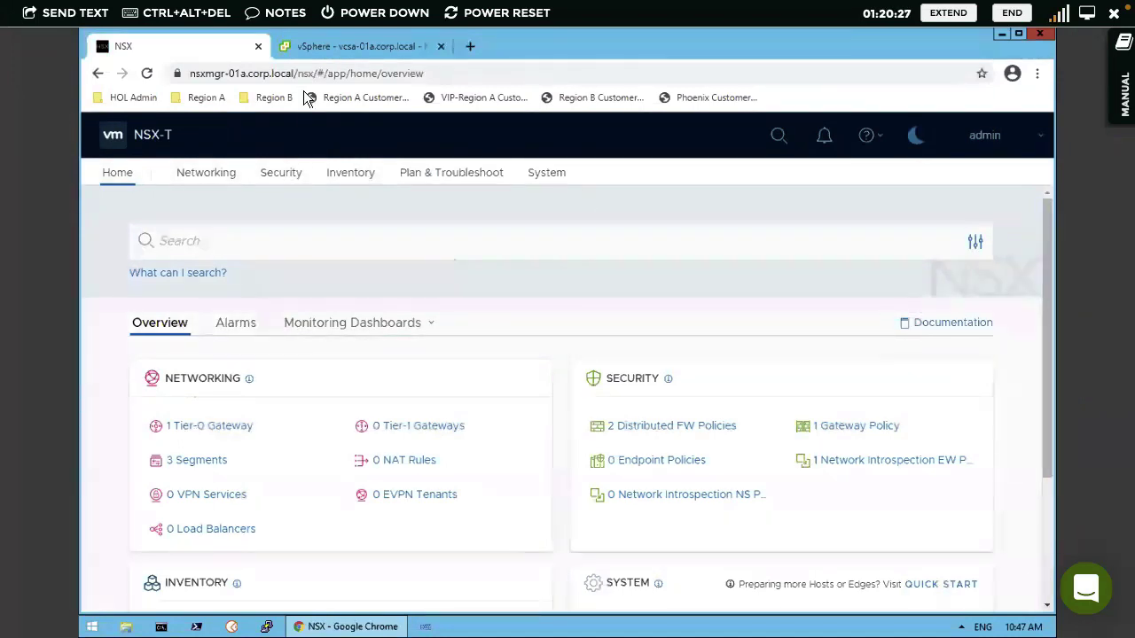
left_click(301, 50)
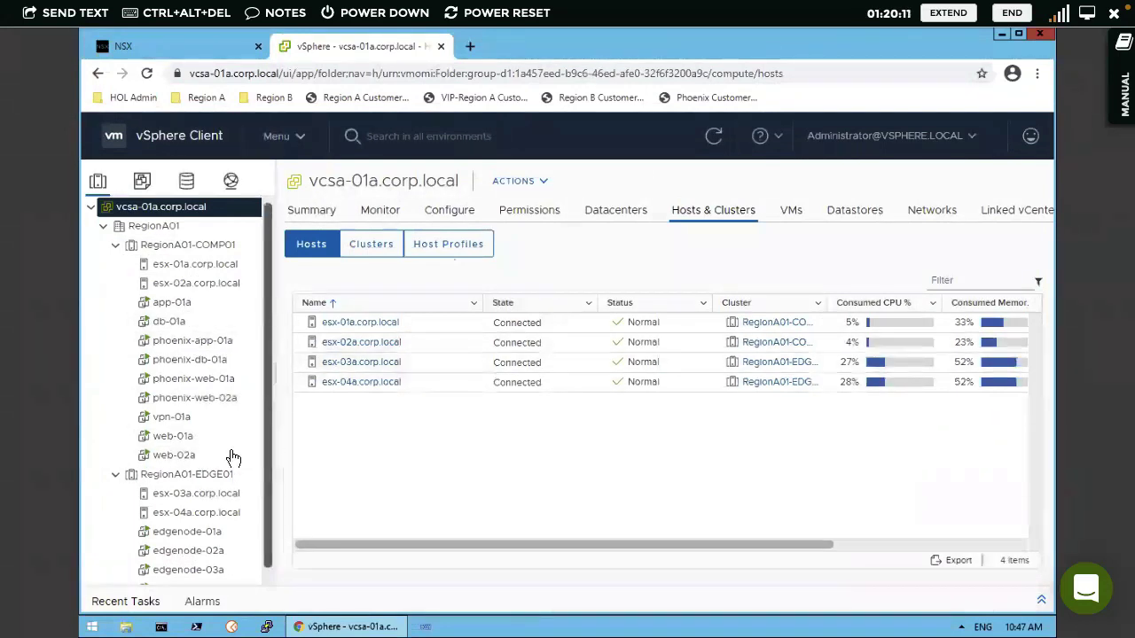
left_click(213, 57)
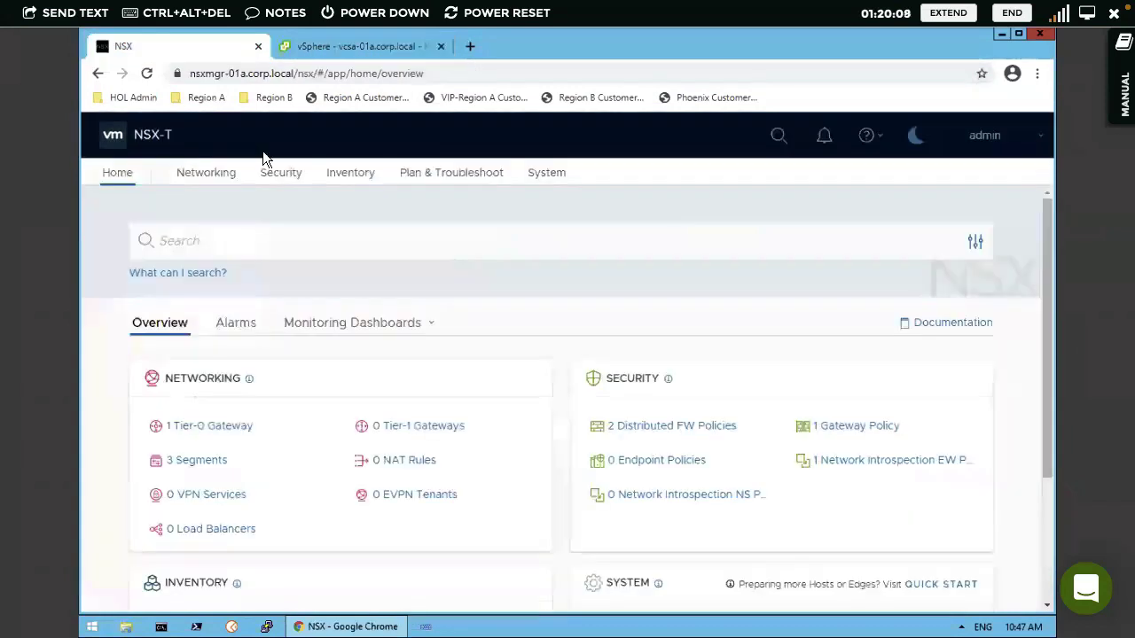
- Log out of NSX-T, check the Region A and Region B bookmarks, and log back in with the saved admin credentials
left_click(989, 138)
left_click(984, 181)
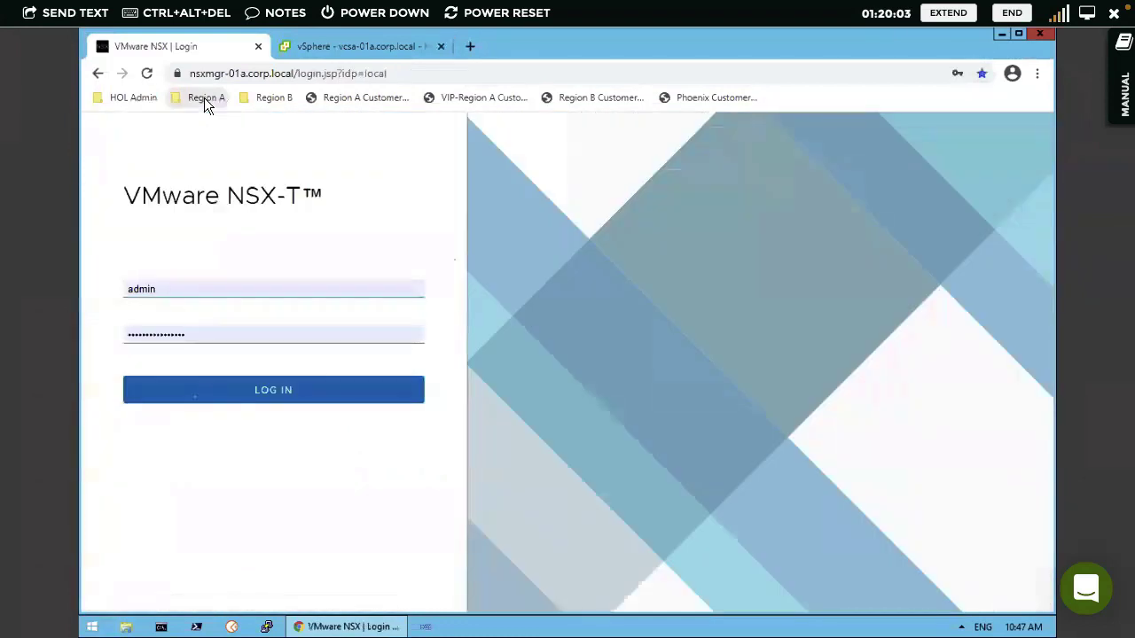
left_click(204, 98)
mouse_move(264, 96)
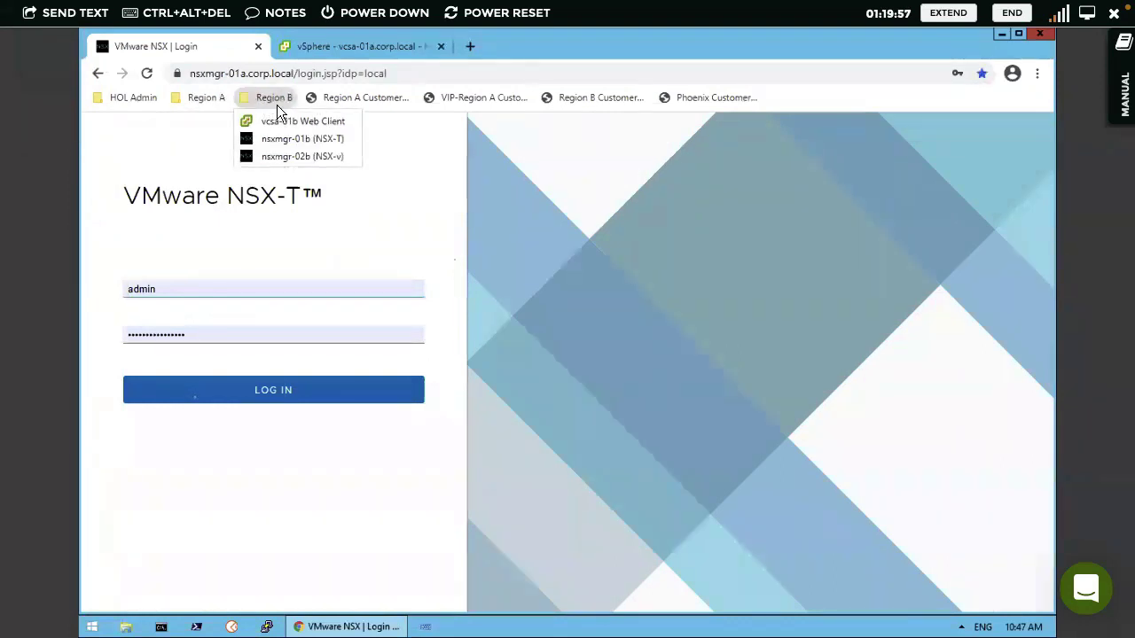
mouse_move(206, 98)
left_click(275, 397)
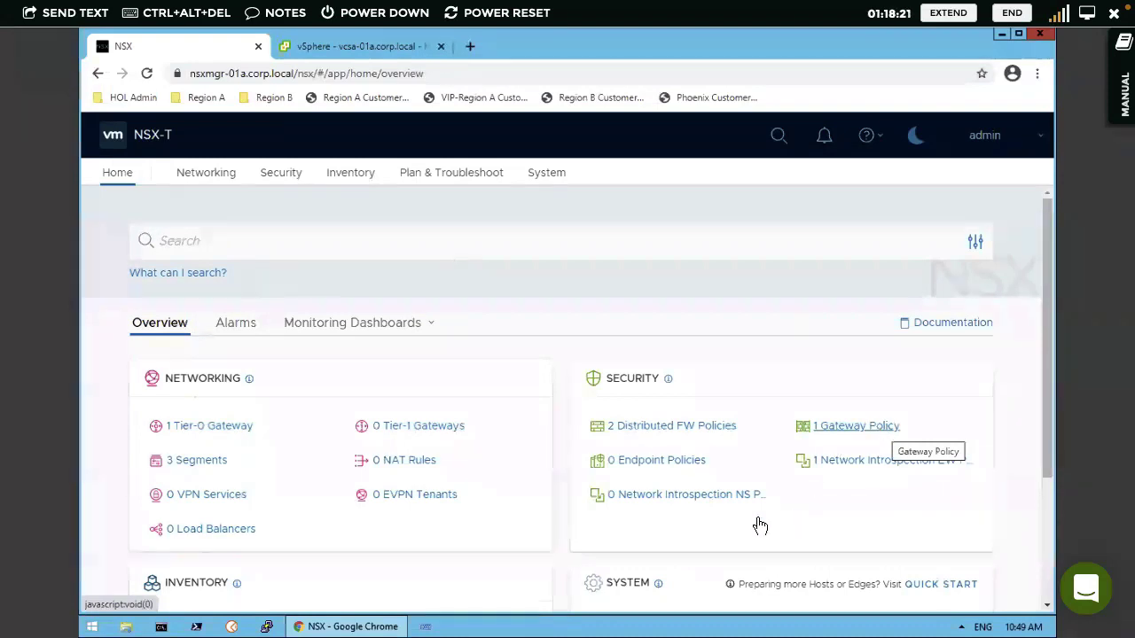
- Examine the NSX-T home overview and the Networking, Security, Inventory, and Plan & Troubleshoot sections
scroll(1037, 425, "down", 3)
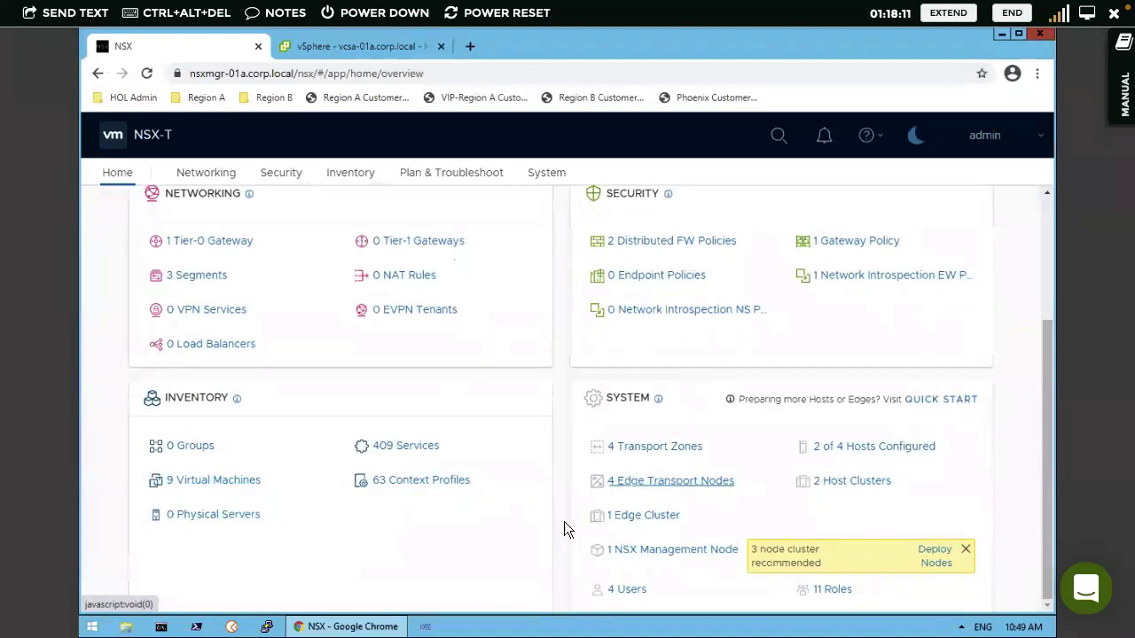
left_click_drag(1052, 422, 1052, 242)
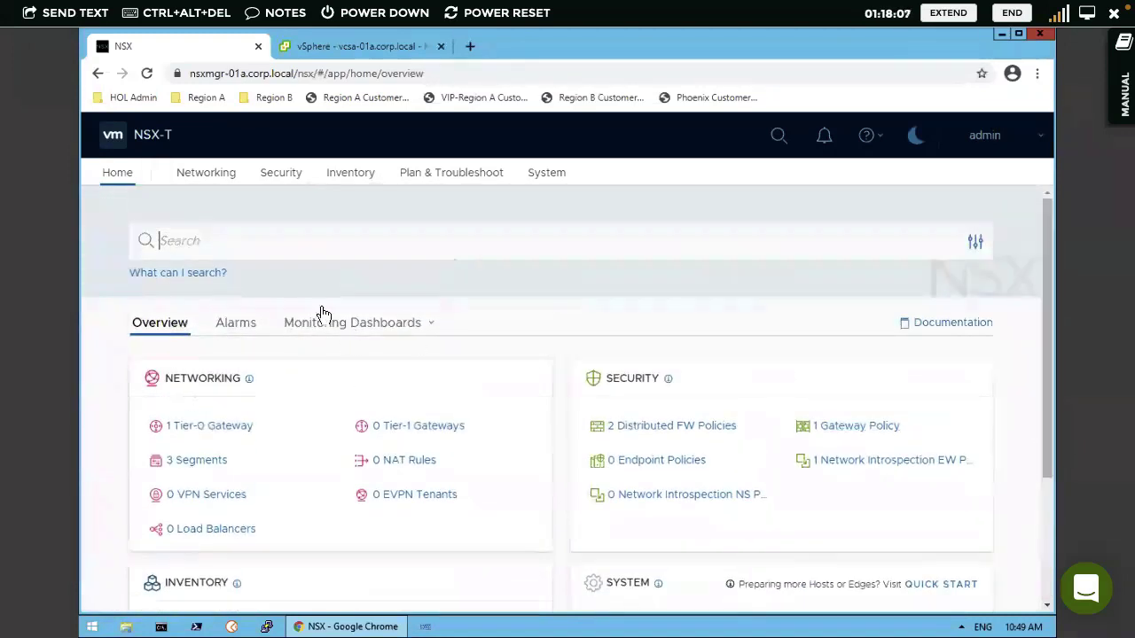
left_click(220, 177)
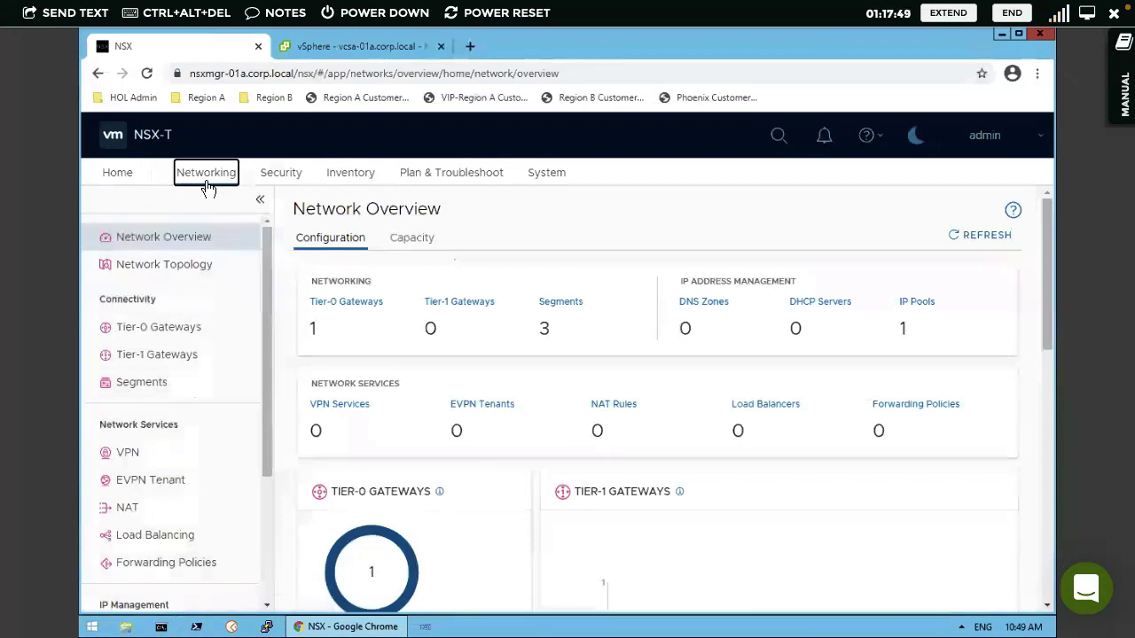
left_click(282, 177)
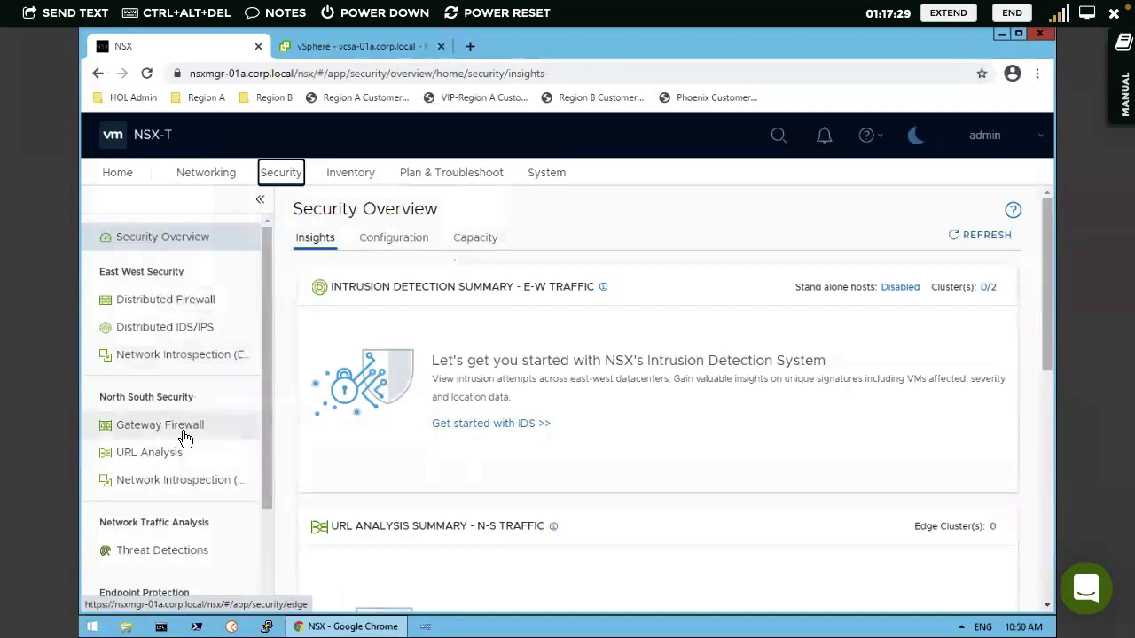
left_click(349, 172)
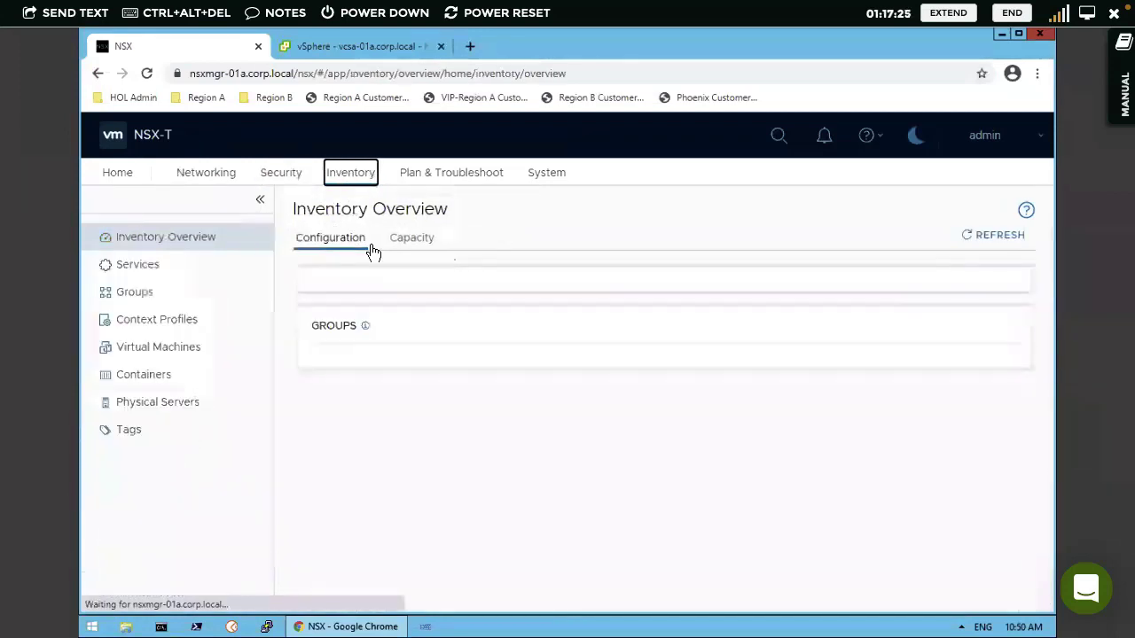
left_click(280, 171)
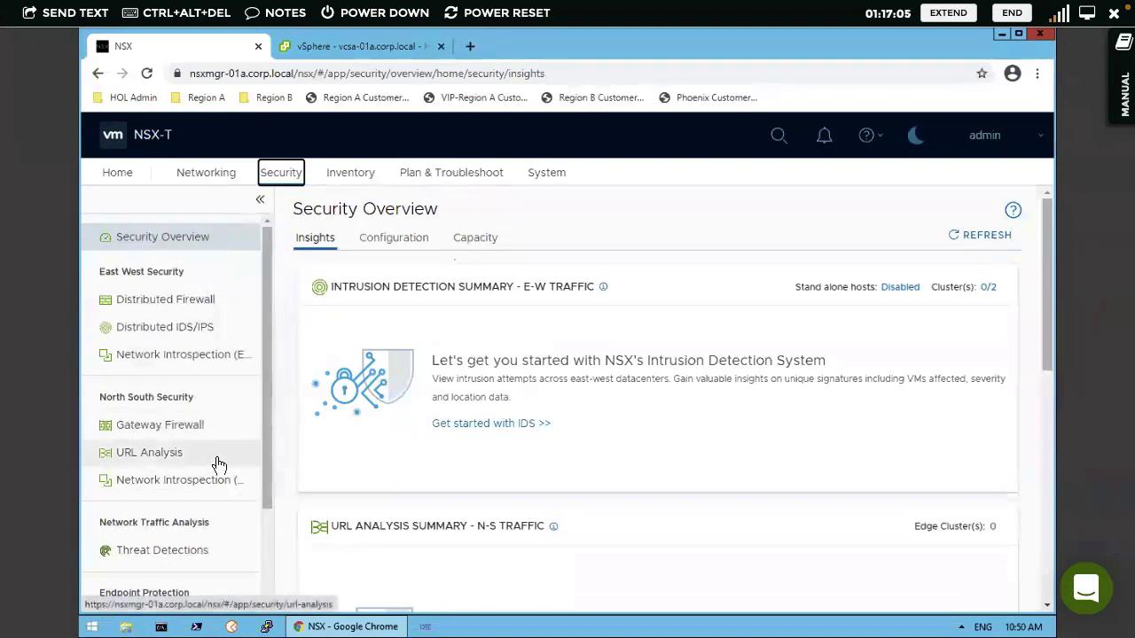
left_click(443, 174)
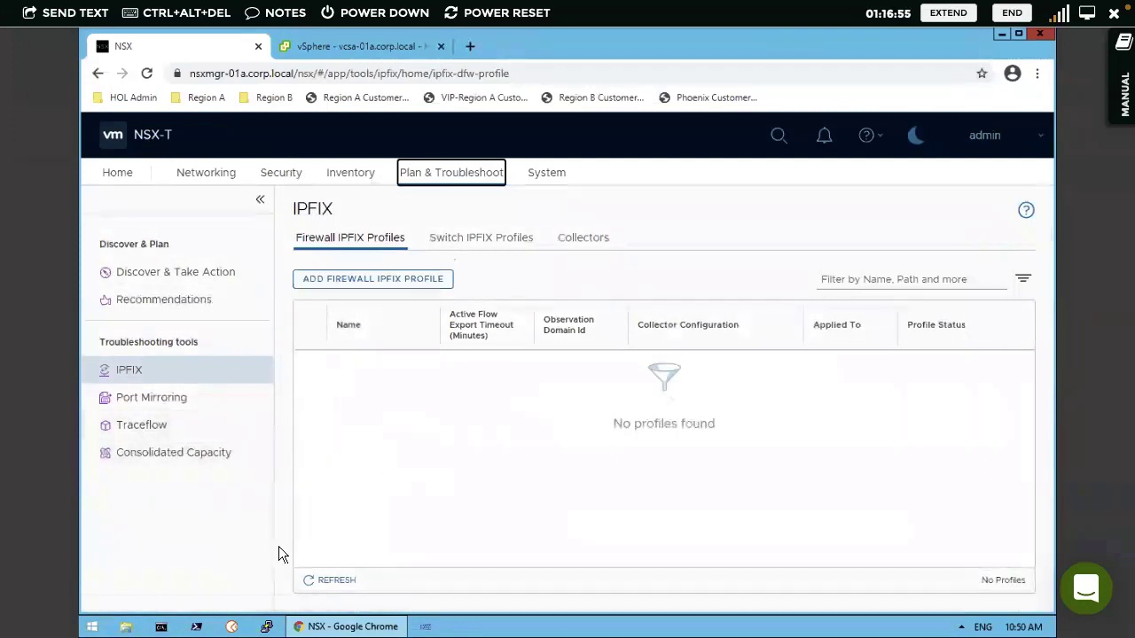
- Open the System overview and look through its configuration, lifecycle management and settings entries
left_click(542, 173)
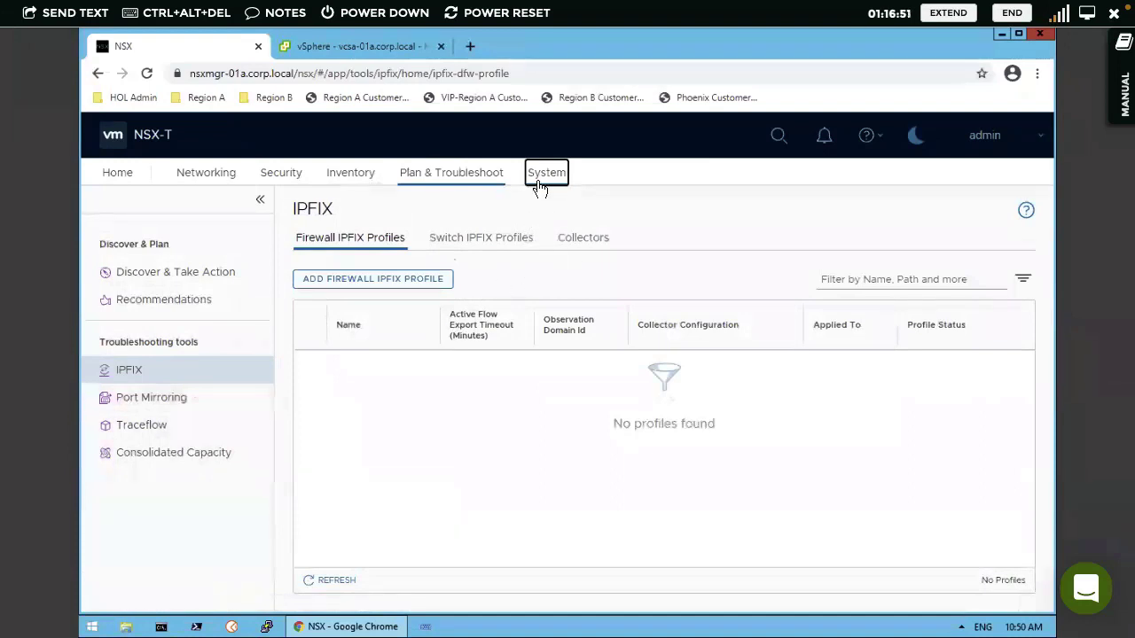
left_click(544, 175)
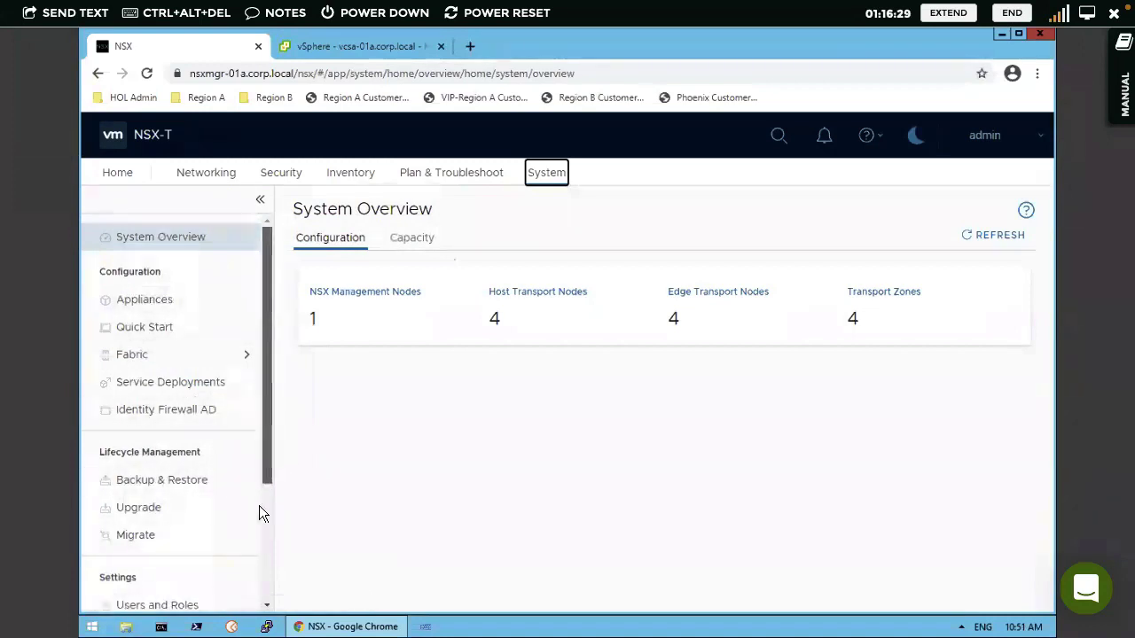
scroll(257, 573, "down", 3)
left_click_drag(272, 353, 277, 271)
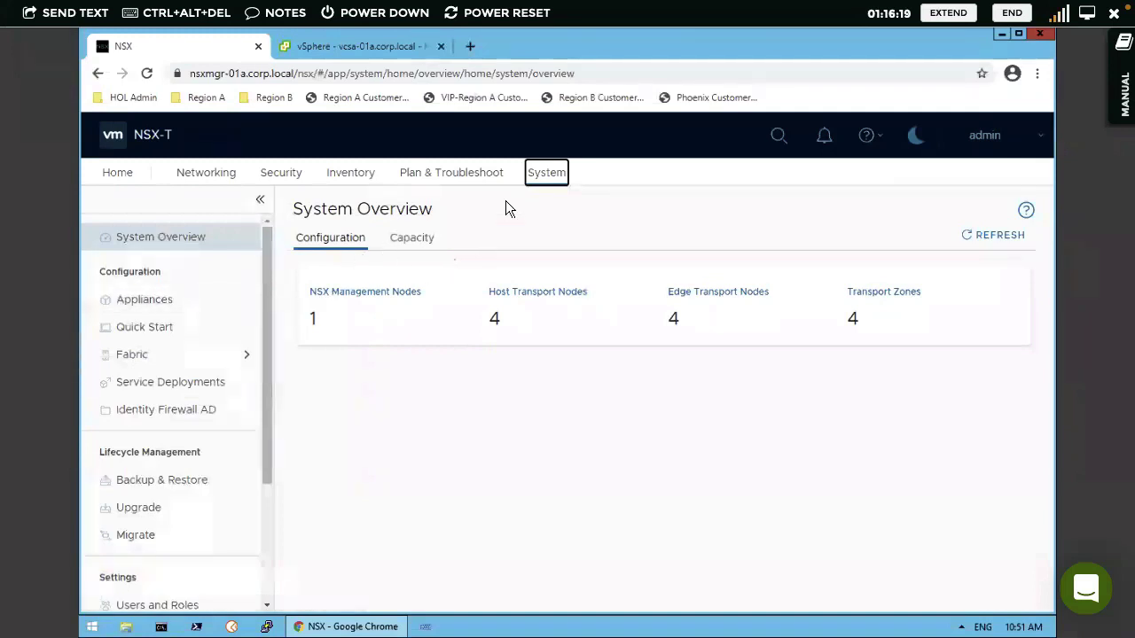
- Review the NSX Manager appliance cluster, including its node details and the option for adding appliances
left_click(133, 299)
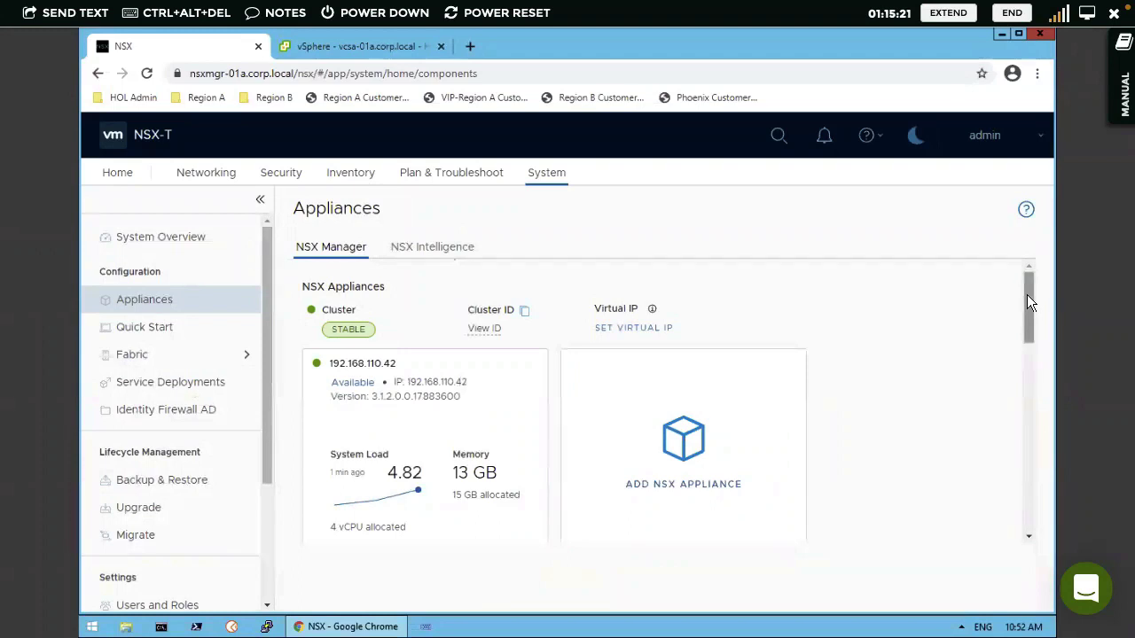
left_click_drag(1027, 304, 1030, 306)
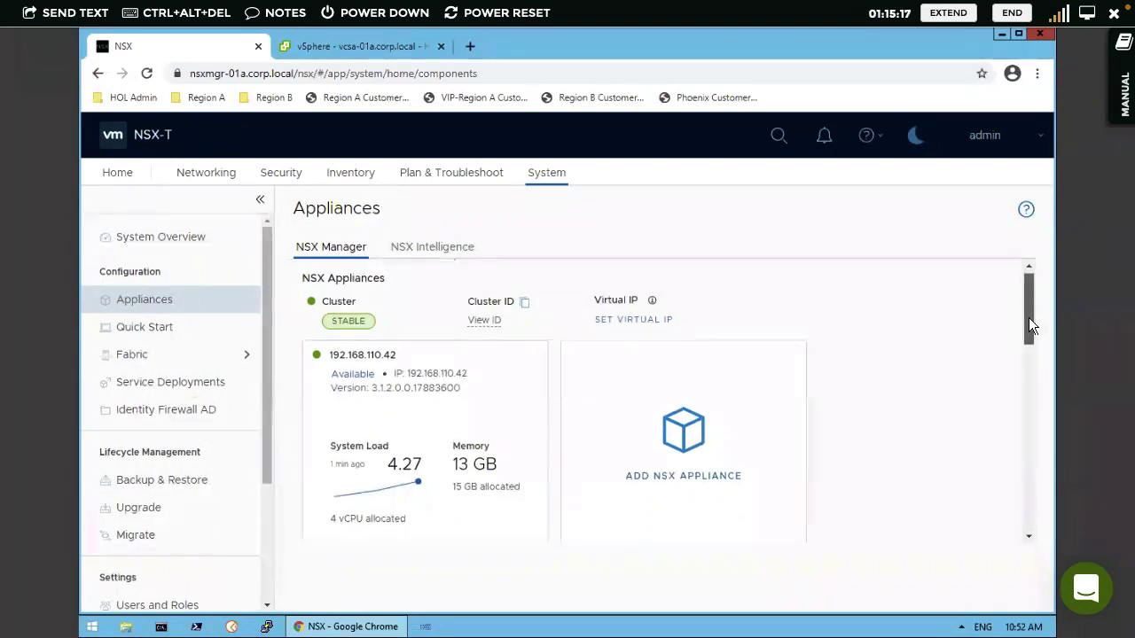
scroll(1028, 317, "down", 3)
scroll(1031, 290, "up", 3)
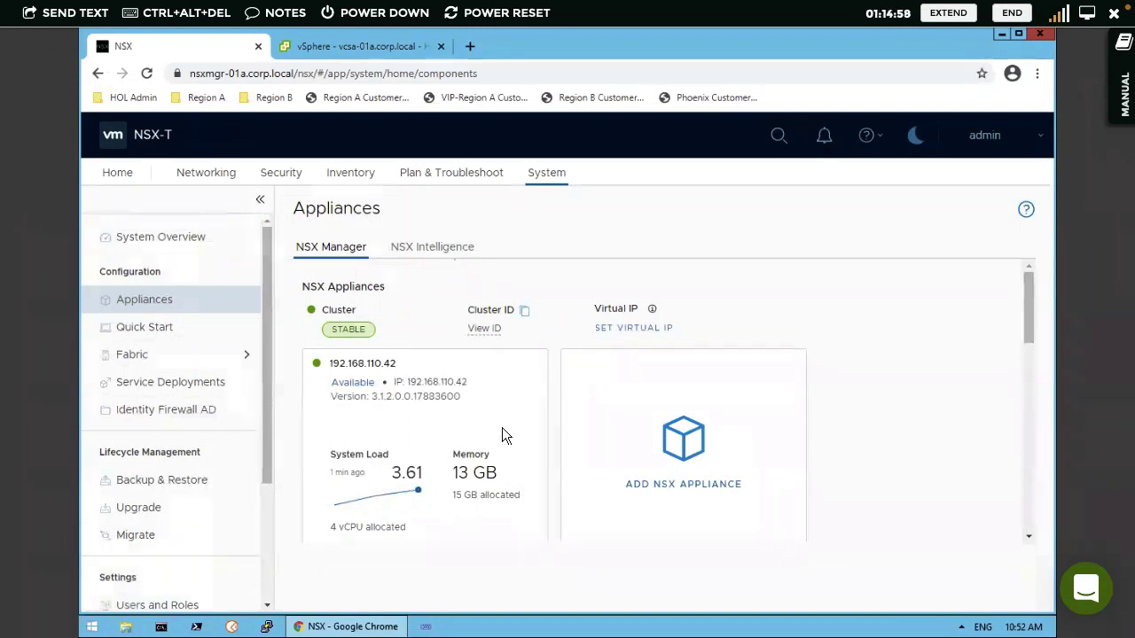
- Show the host transport nodes managed by vcsa-01a.corp.local, expand both clusters, and widen the Node column to show full names
left_click(148, 357)
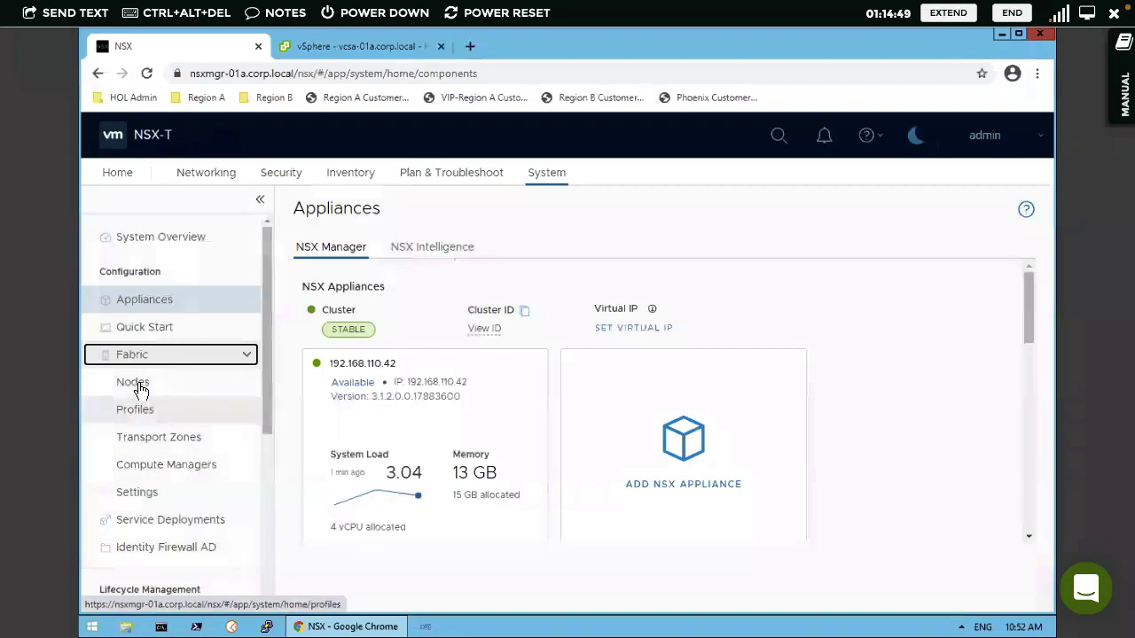
left_click(139, 387)
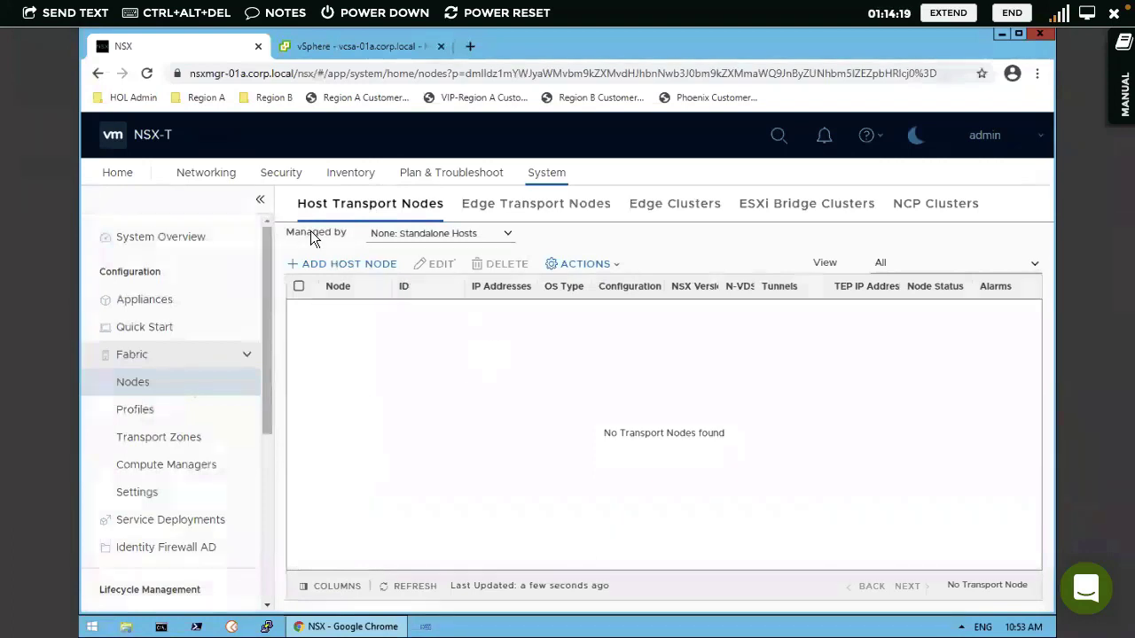
left_click(409, 235)
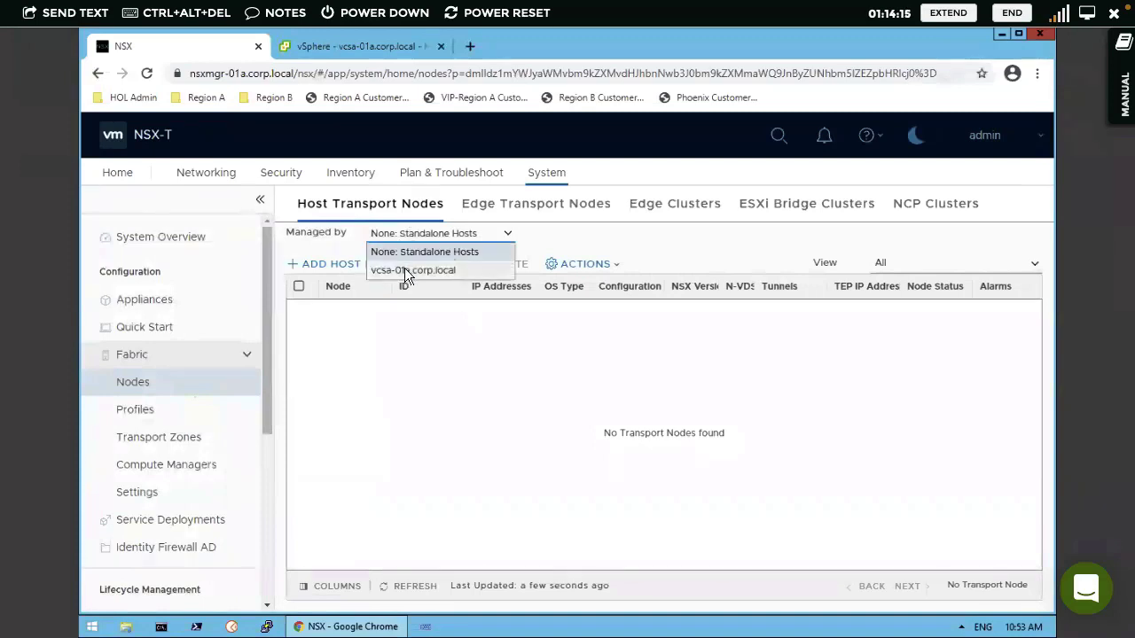
left_click(404, 269)
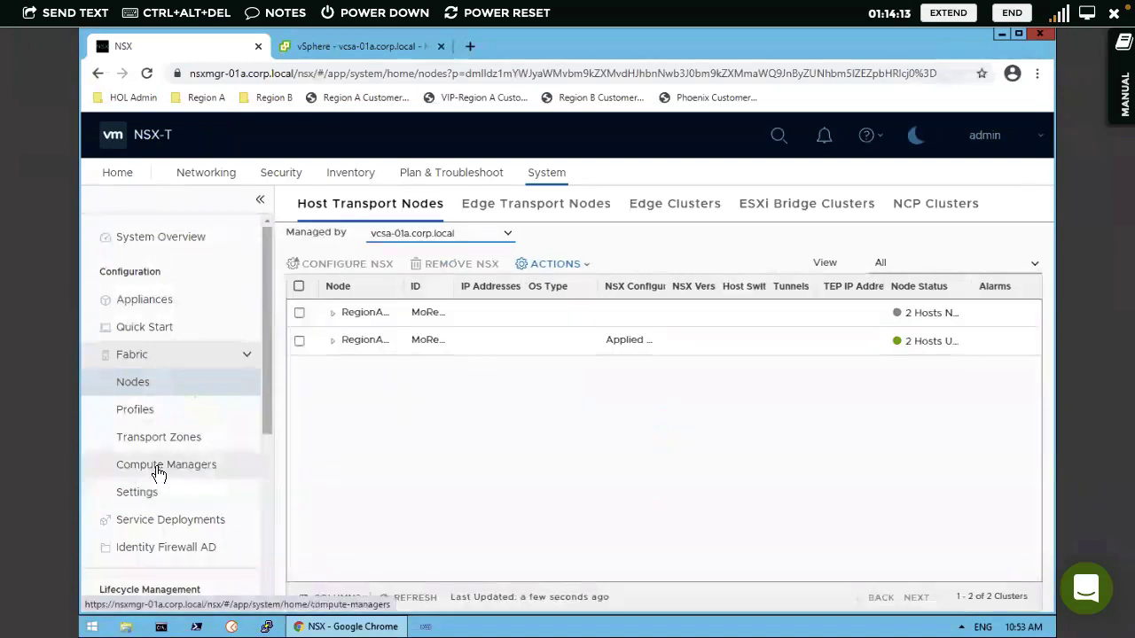
left_click(332, 314)
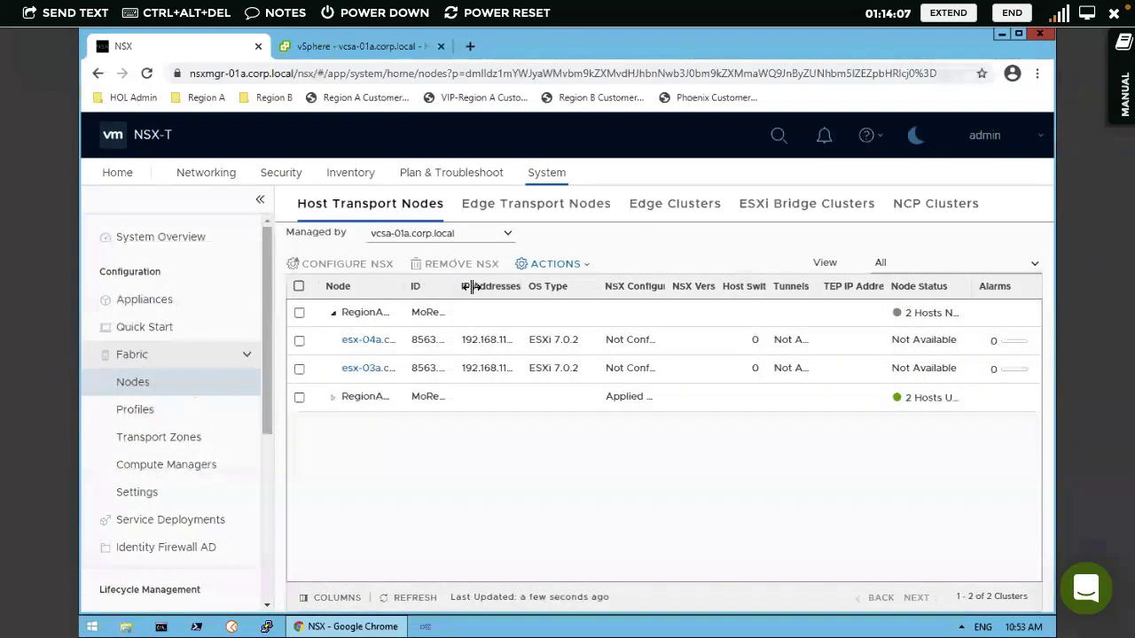
left_click_drag(470, 286, 515, 342)
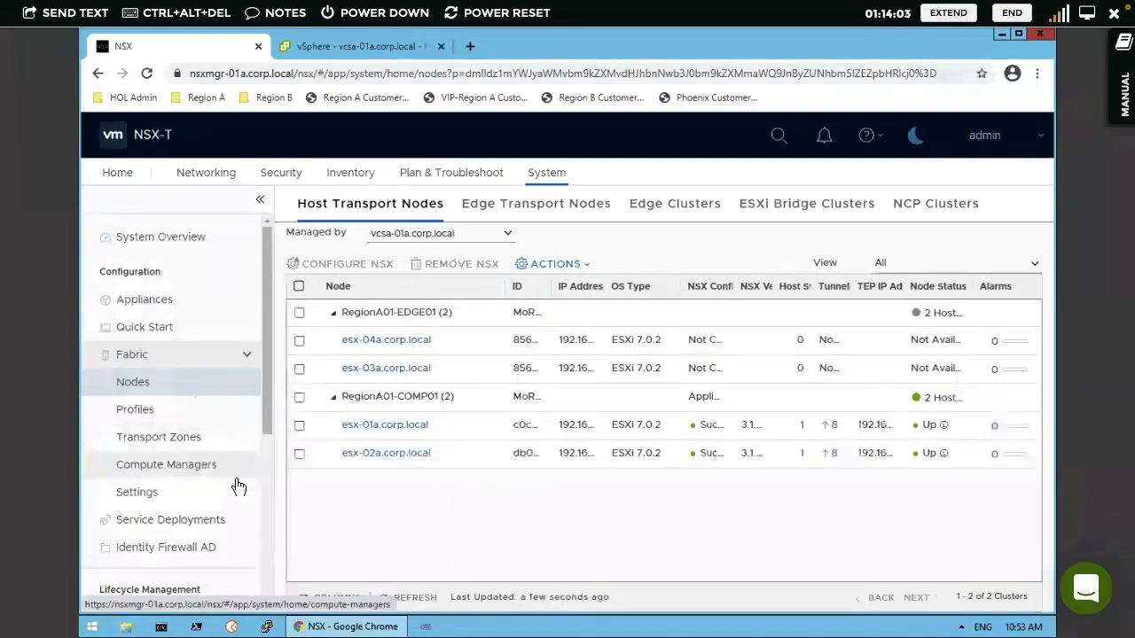
- Check the registered compute managers in the fabric, and return to the host transport nodes
left_click(149, 470)
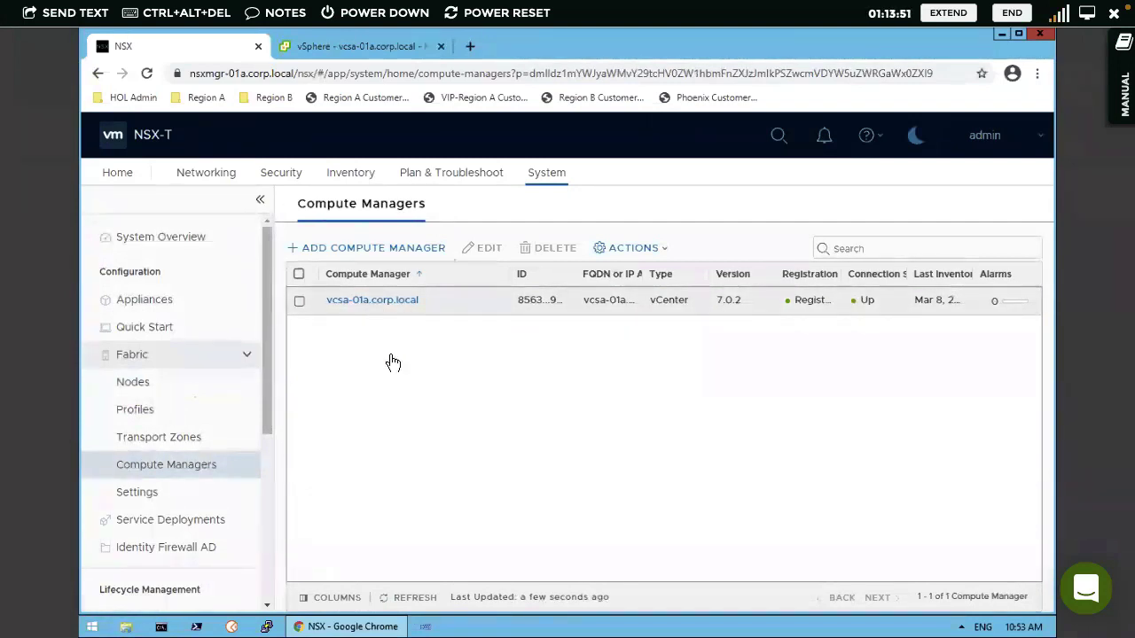
left_click(134, 390)
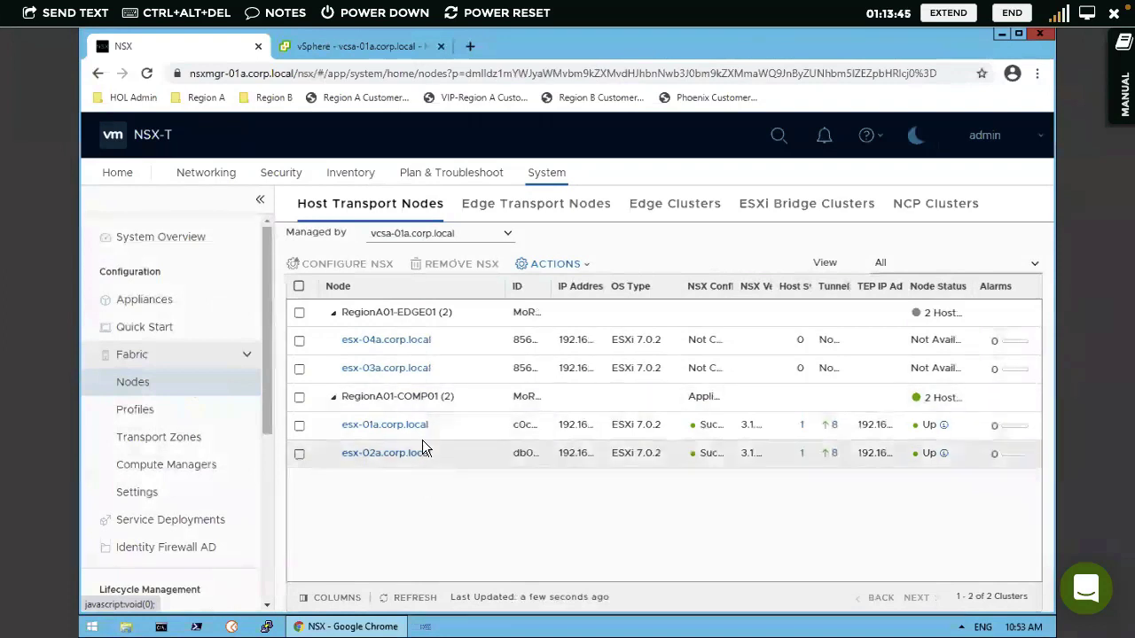
- Check the hosts and clusters inventory in vSphere Client, and list the edge transport nodes in NSX with the Edge column widened
left_click(310, 46)
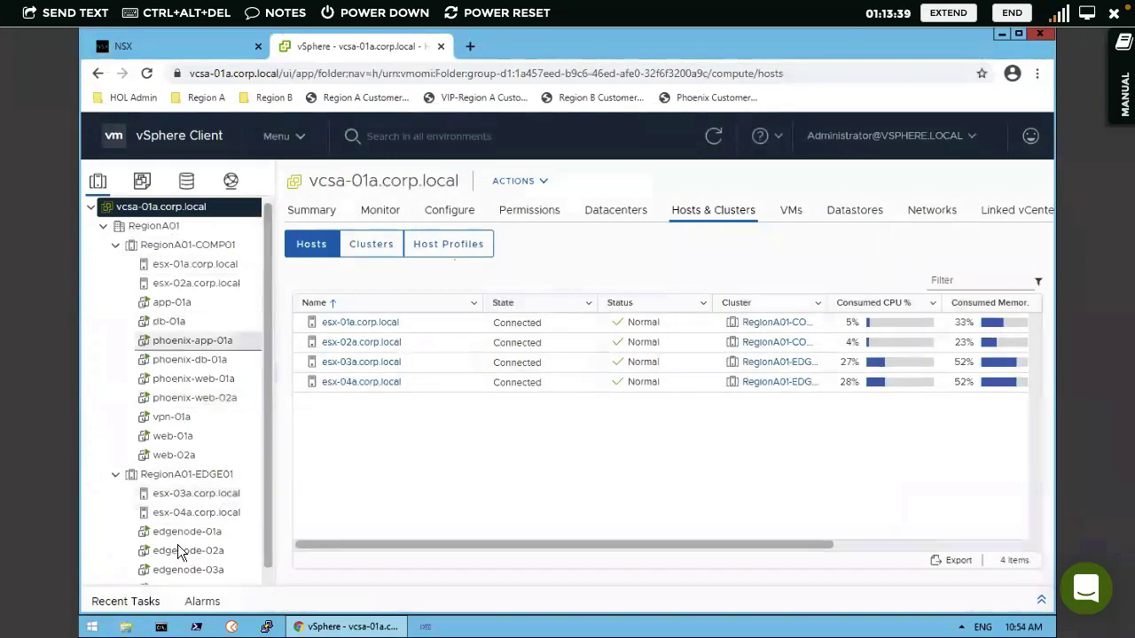
left_click(213, 45)
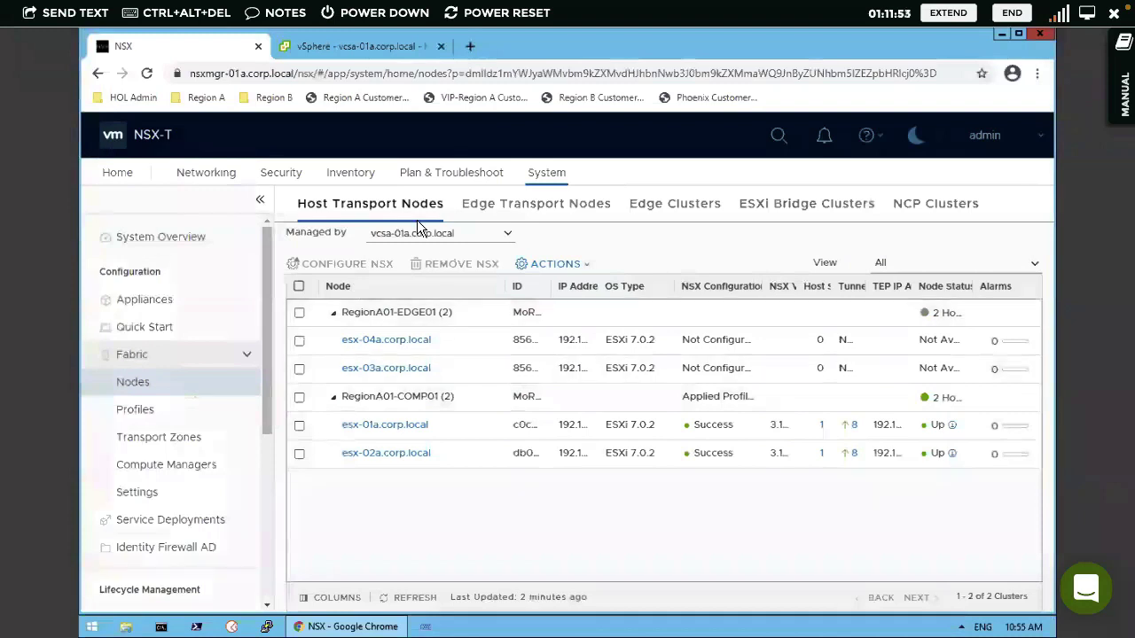
left_click(519, 207)
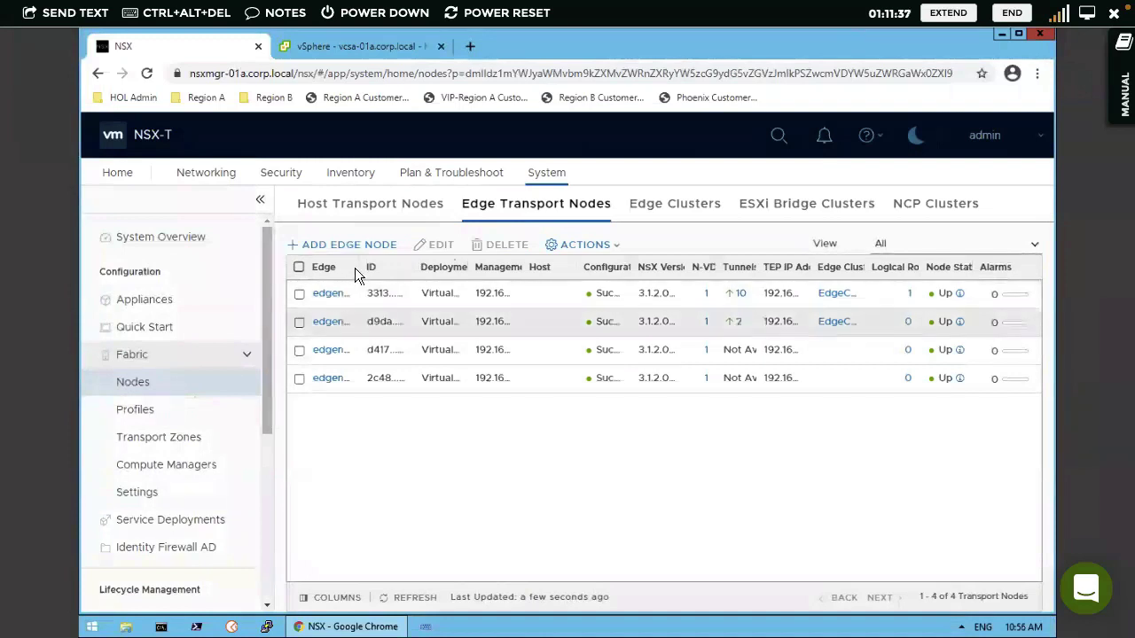
left_click_drag(376, 265, 416, 266)
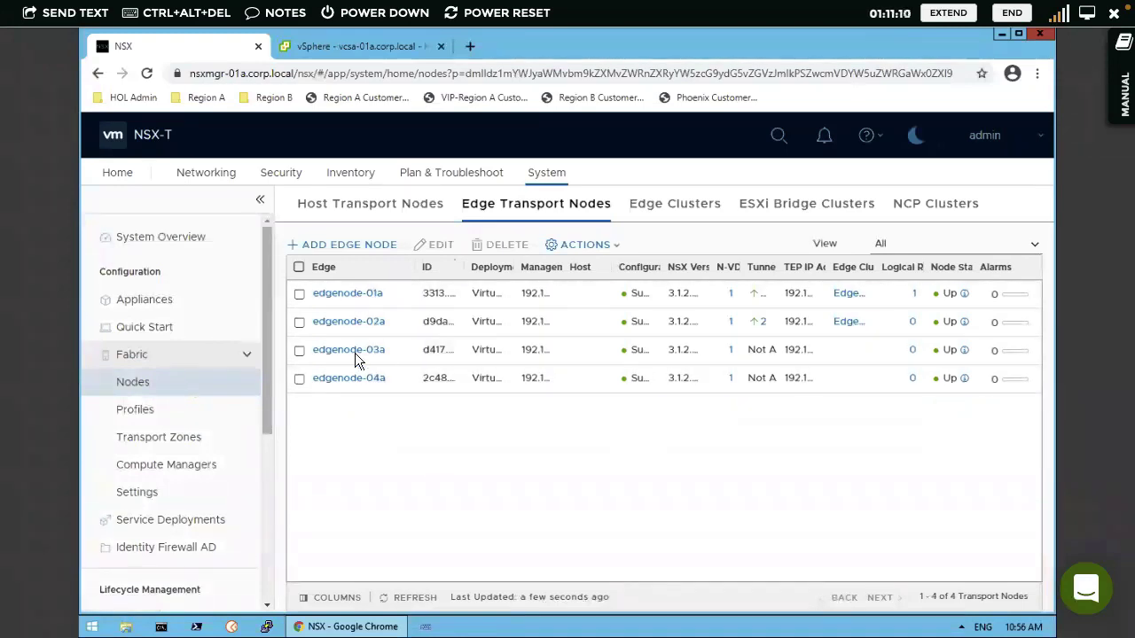
- Inspect the edgenode-01a virtual machine in vSphere Client, including its related objects and VM hardware, and return to NSX
left_click(305, 46)
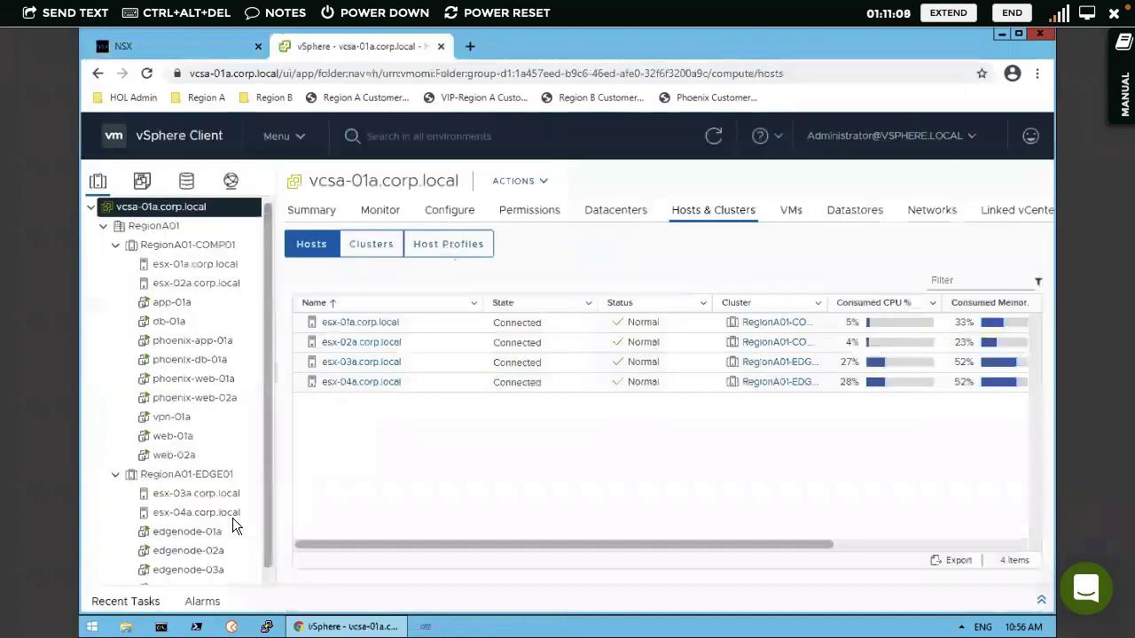
left_click(115, 247)
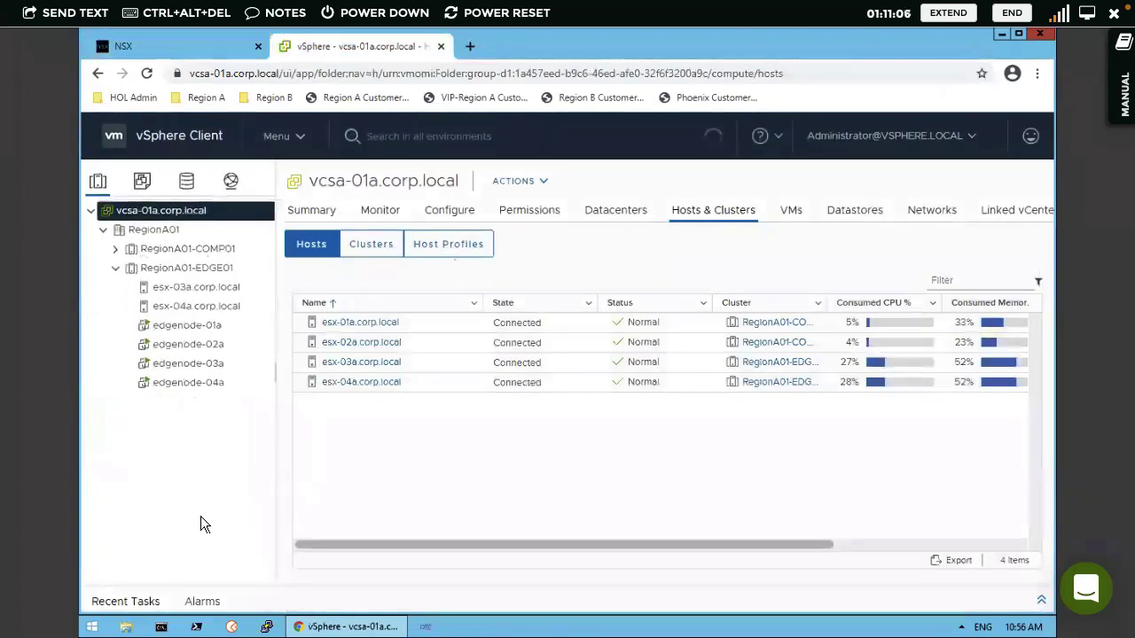
left_click(191, 325)
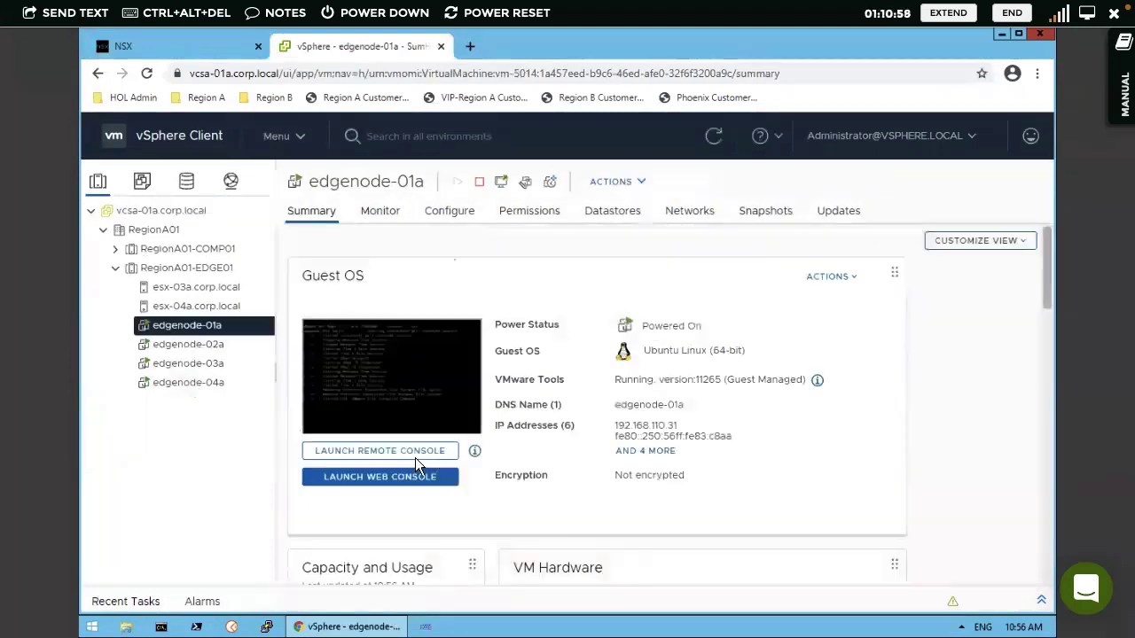
scroll(415, 457, "down", 5)
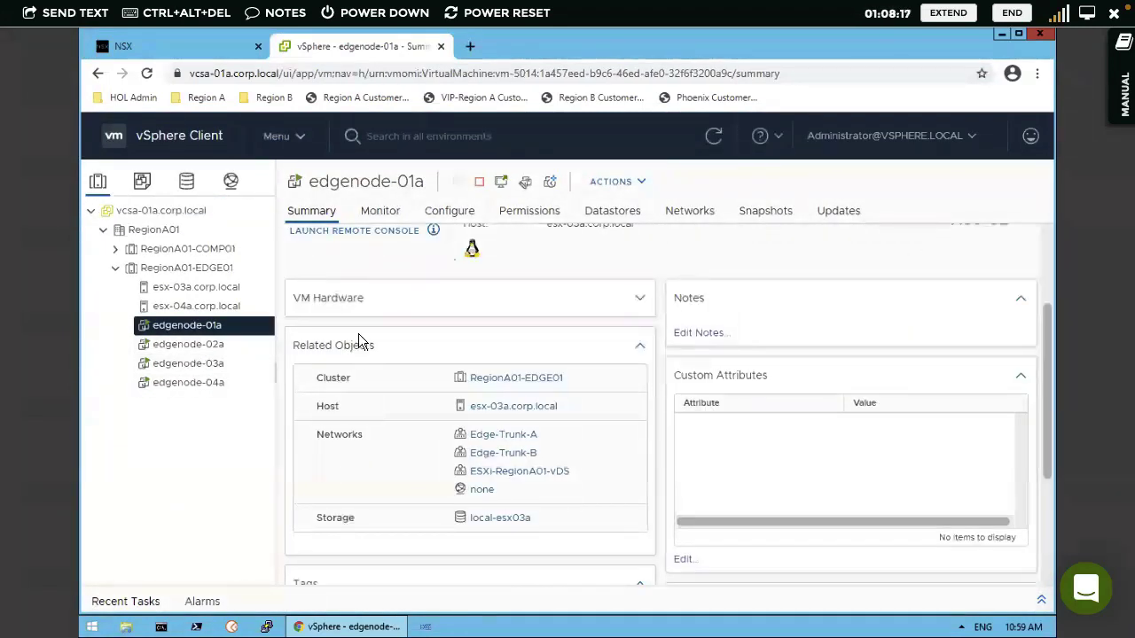
left_click(639, 299)
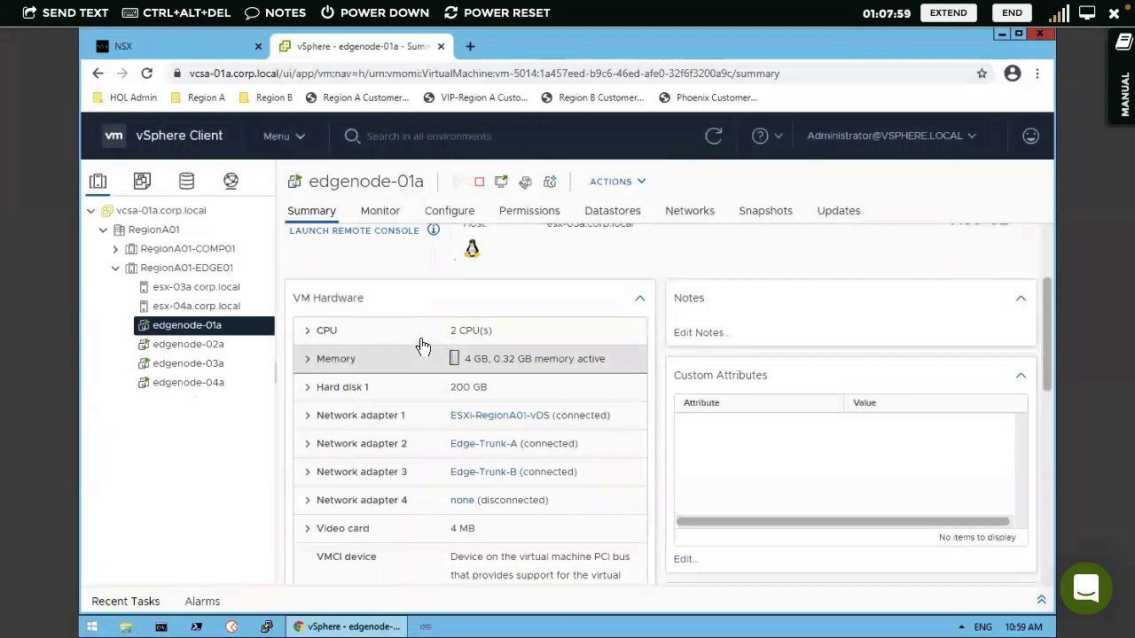
left_click(202, 48)
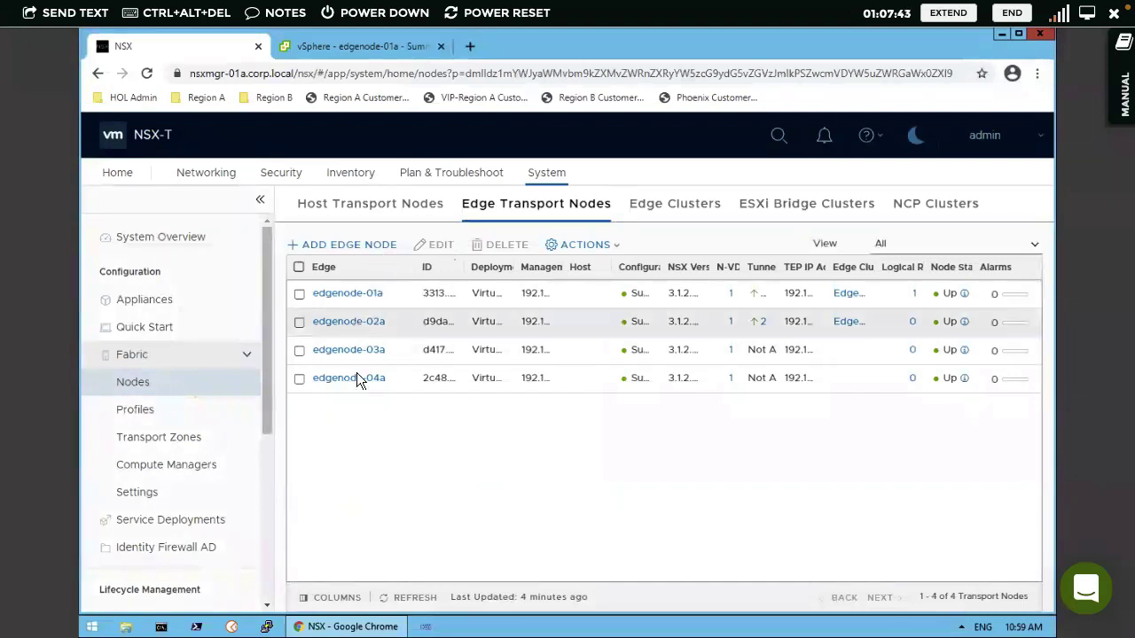
- Examine the form factor options for adding an edge node, and cancel without creating one
left_click(344, 246)
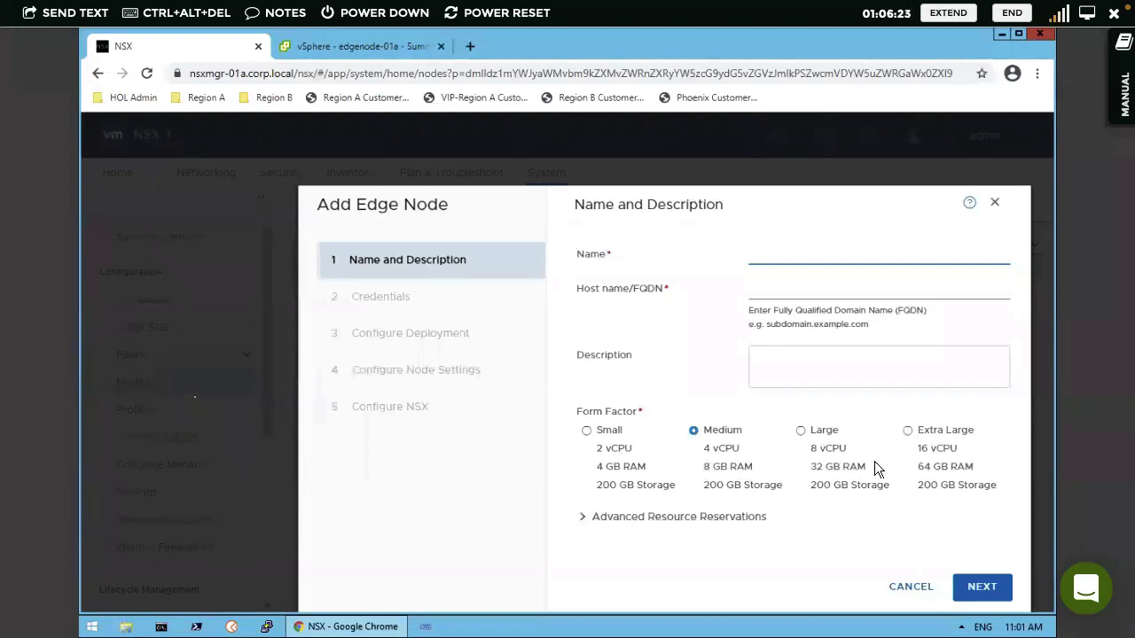
left_click(909, 588)
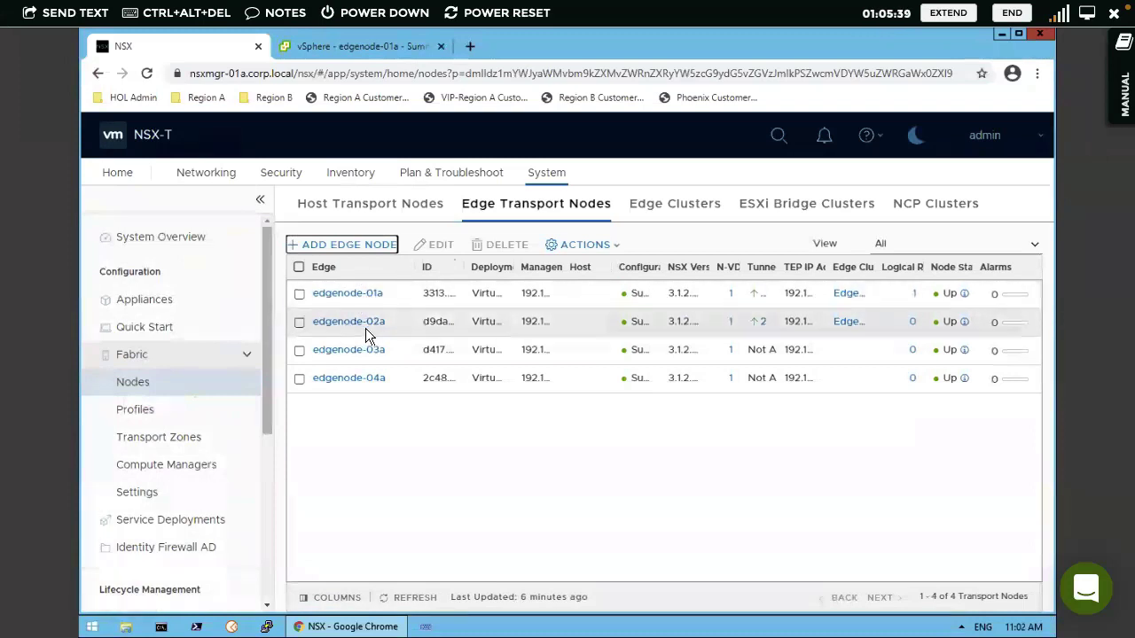
- Show the edge clusters, examine the settings and available transport nodes for adding a cluster, and cancel the form
left_click(669, 210)
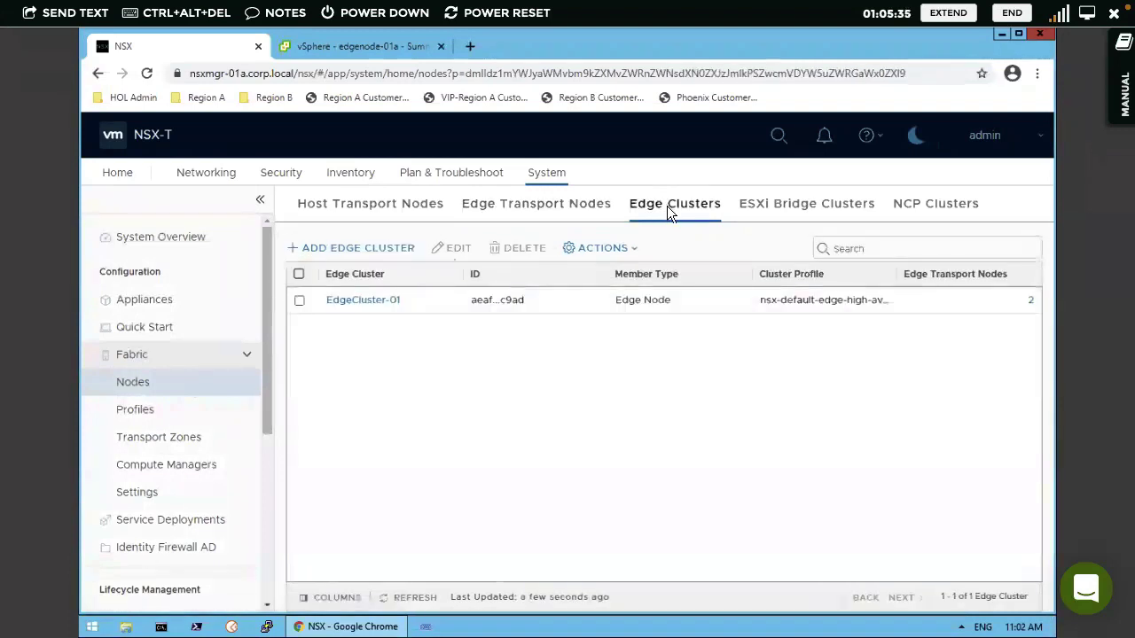
left_click(357, 248)
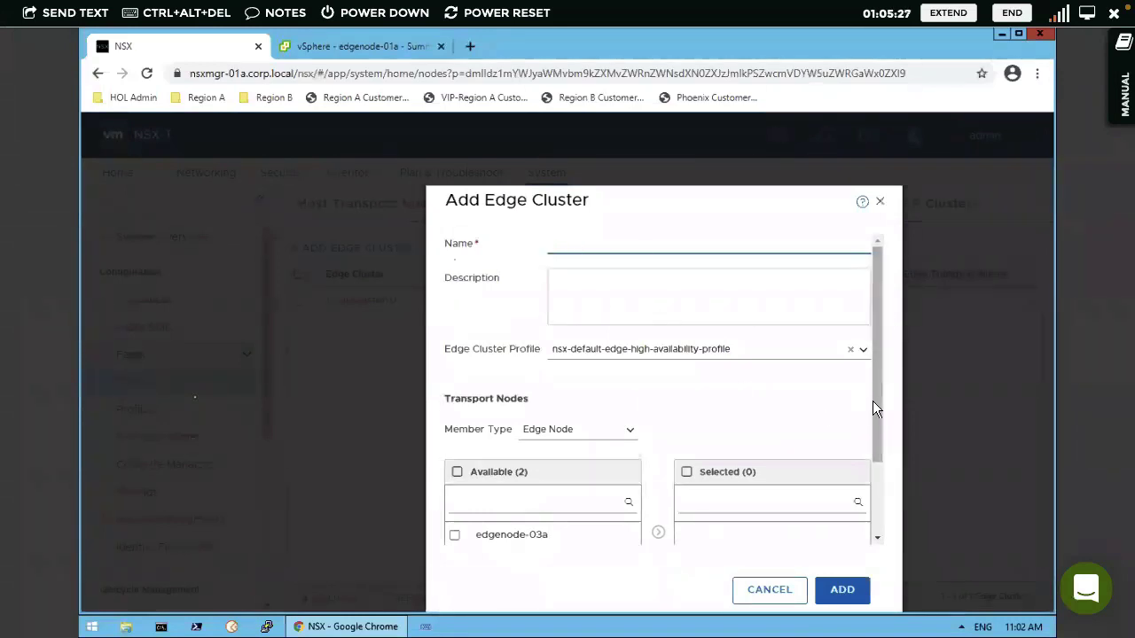
left_click_drag(872, 408, 874, 532)
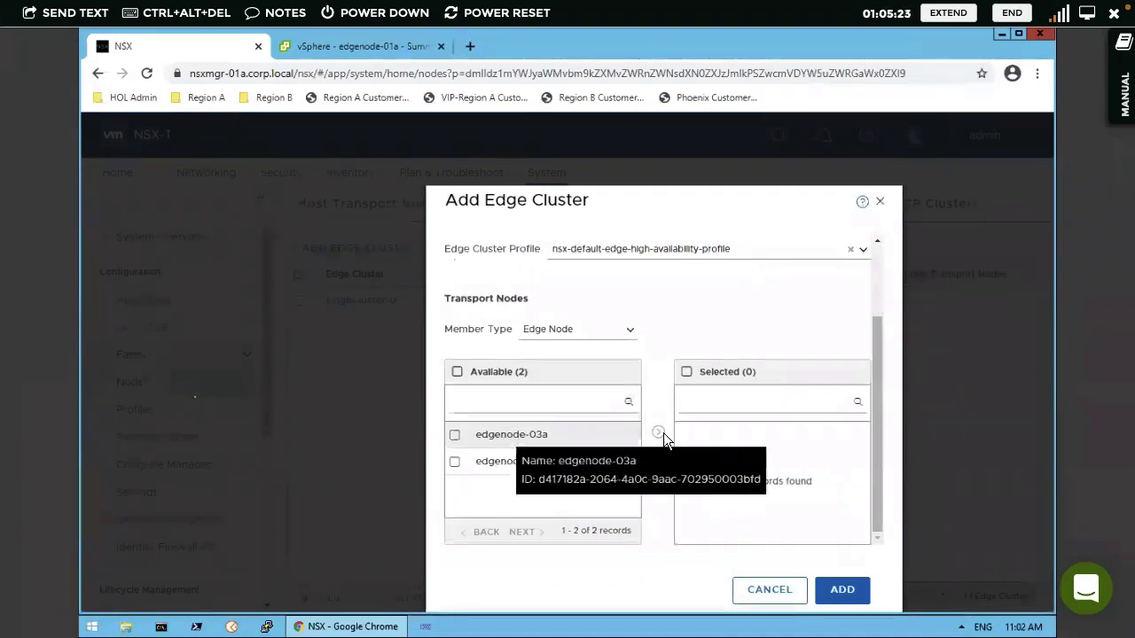
scroll(666, 440, "up", 3)
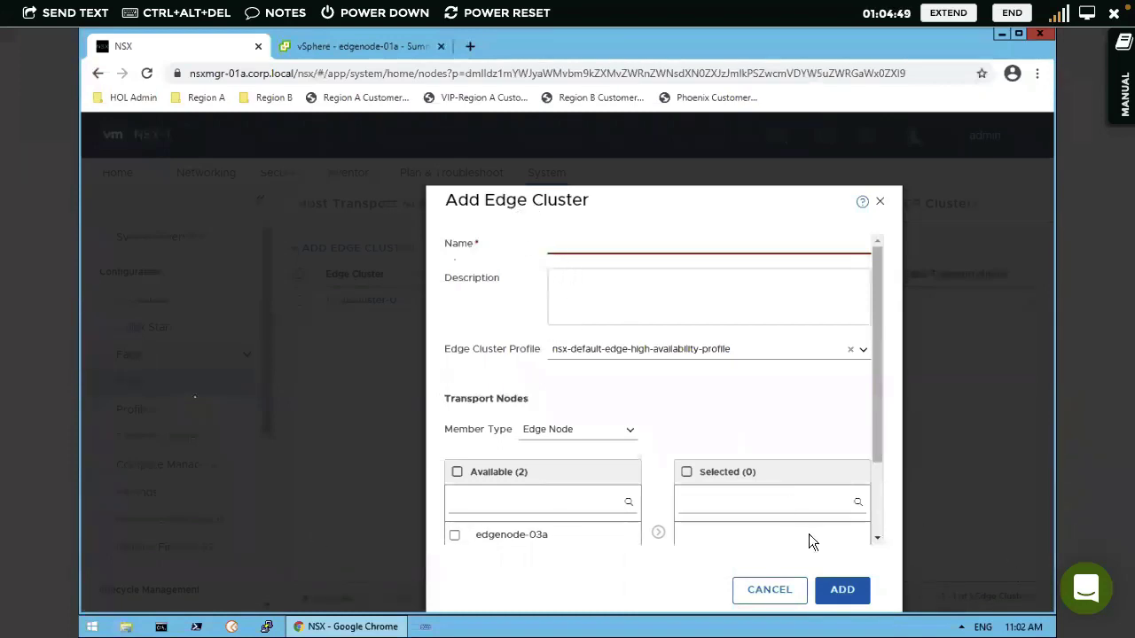
left_click(779, 593)
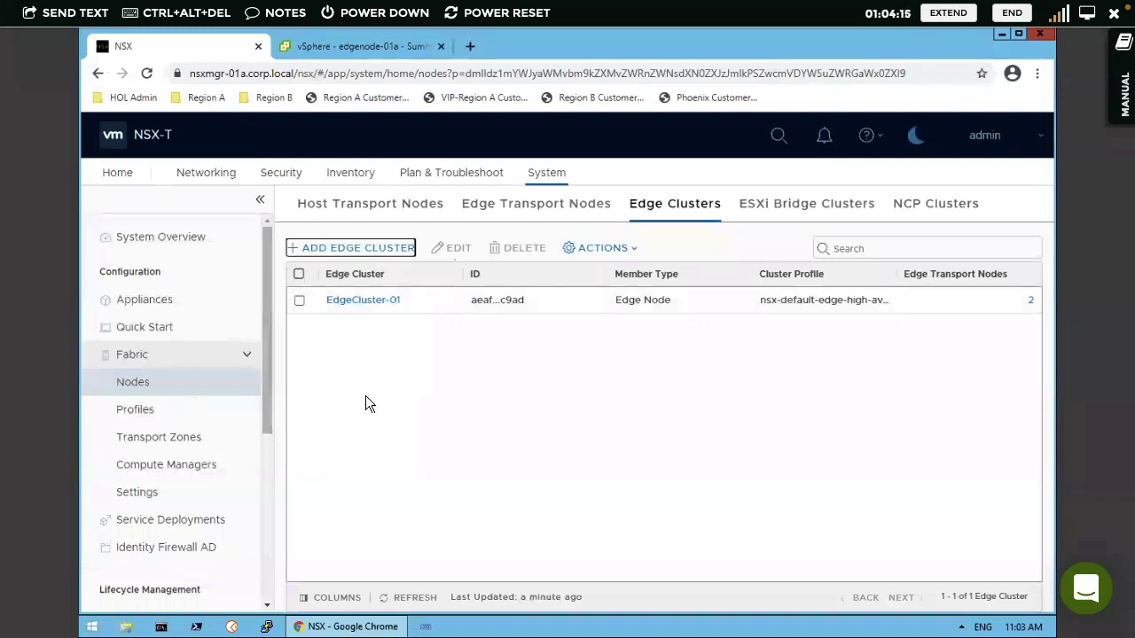
- Review the network segments with their connected gateways and transport zones, and return to the edge clusters under the fabric nodes
left_click(210, 175)
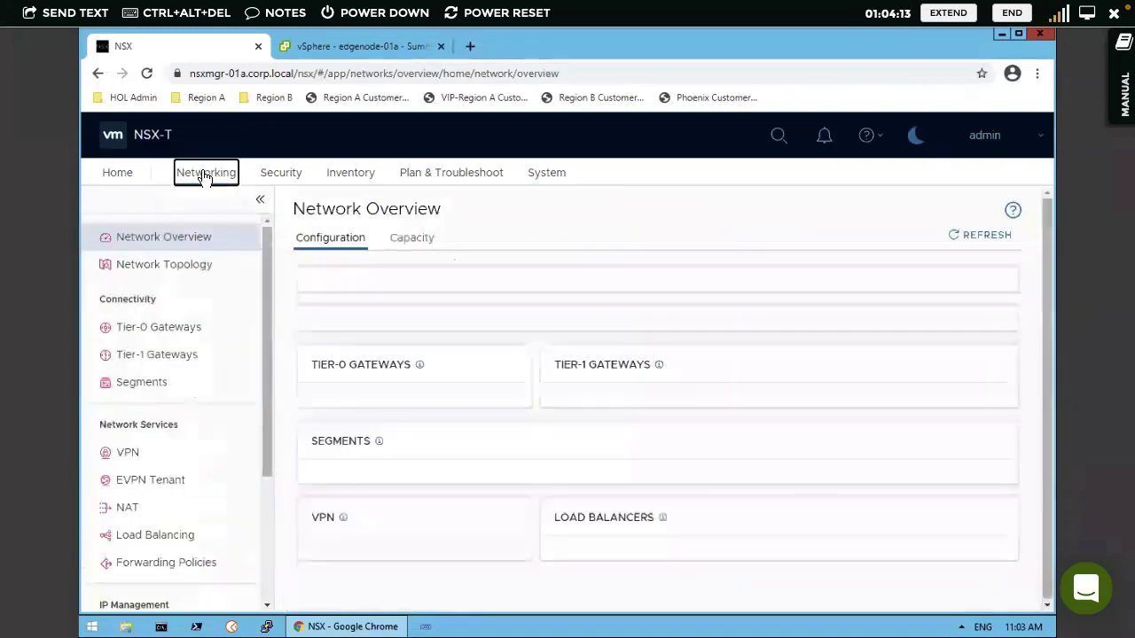
left_click(152, 394)
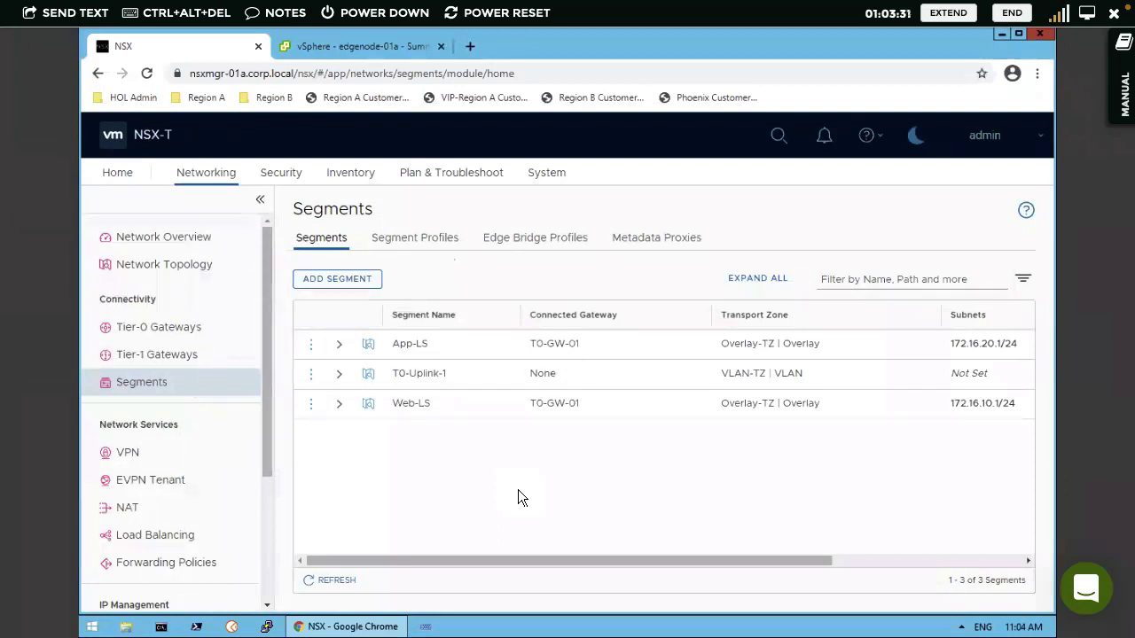
left_click(547, 174)
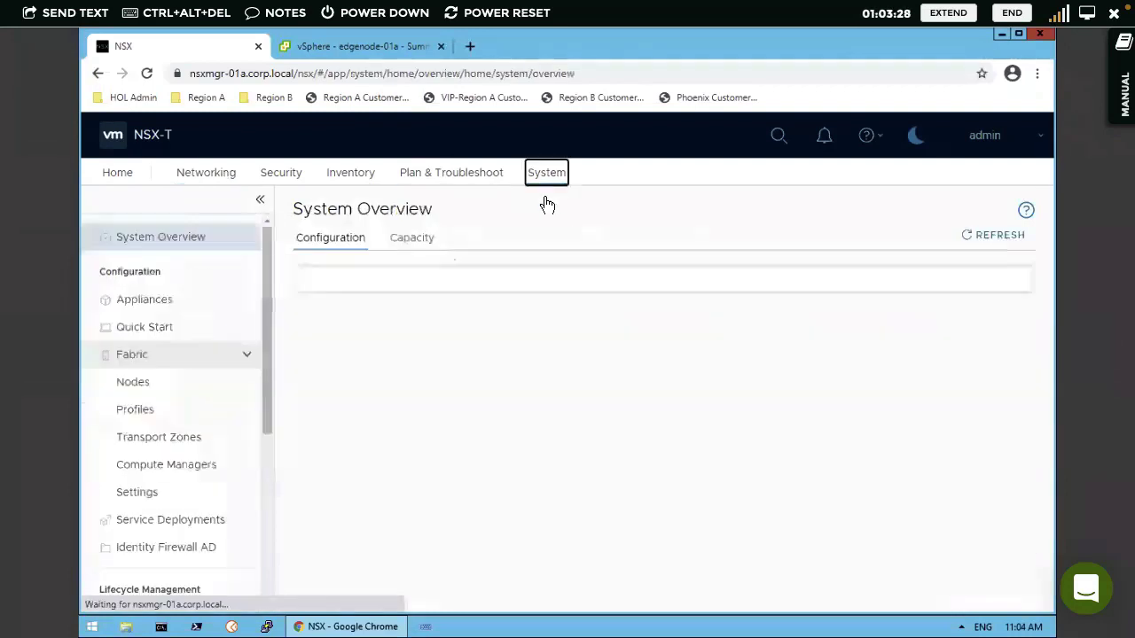
left_click(135, 382)
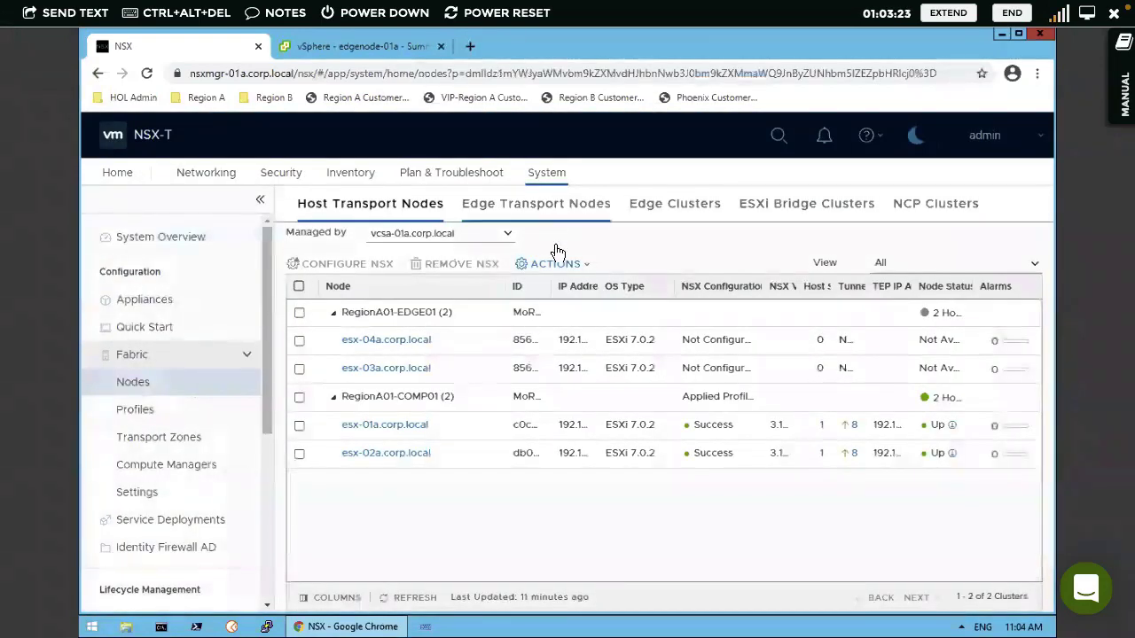
left_click(478, 204)
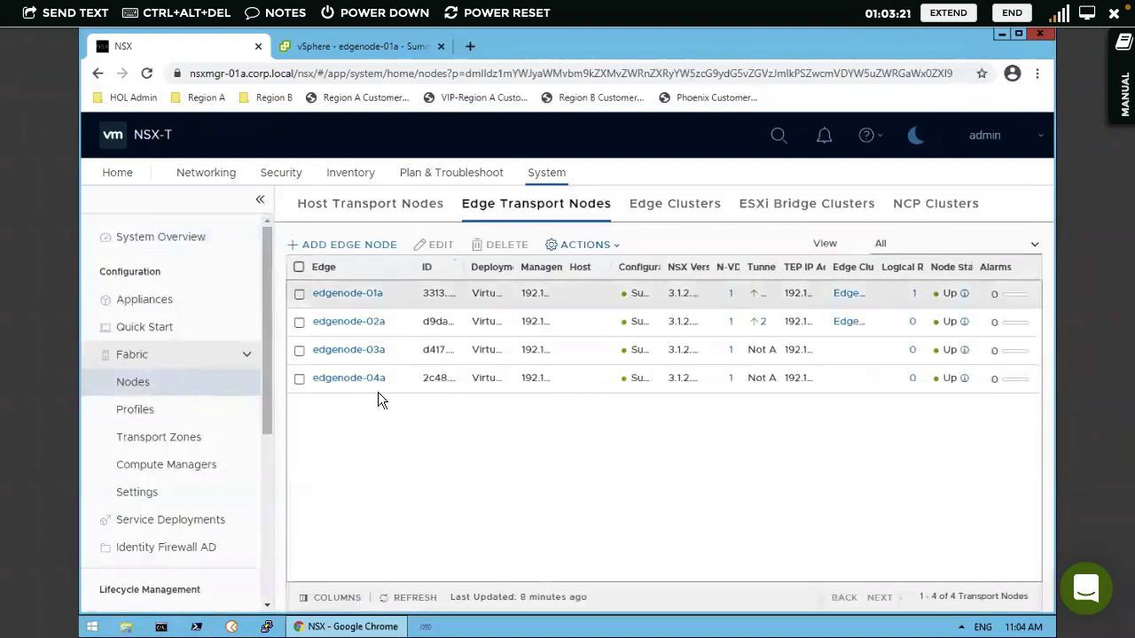
left_click(668, 206)
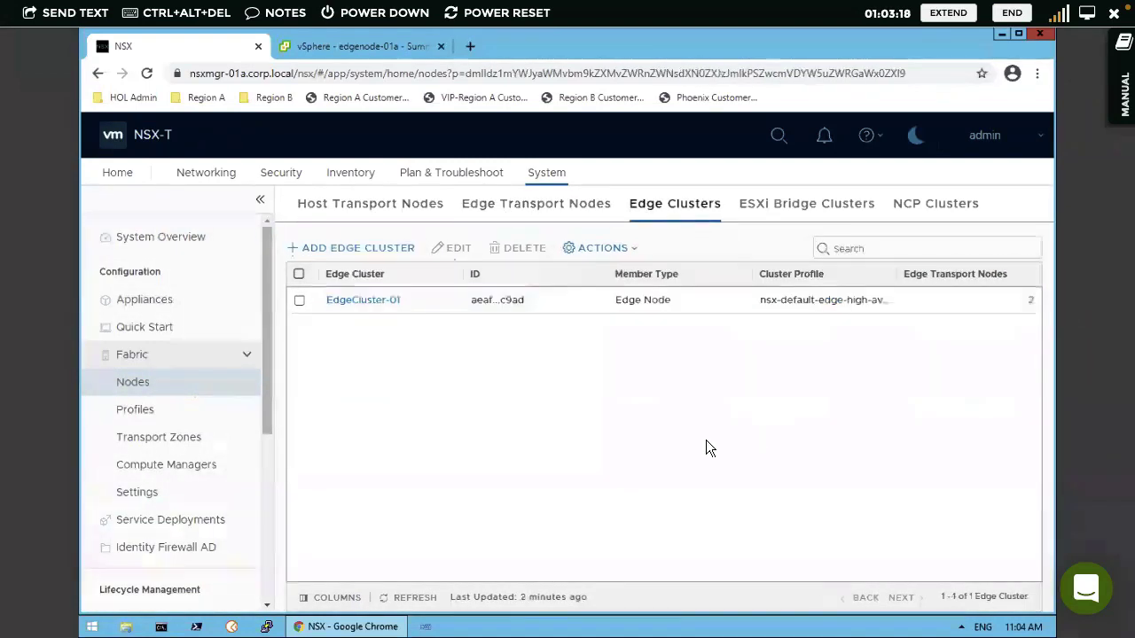
- Add an edge cluster named Edge-Cluster with edgenode-03a and edgenode-04a as its transport nodes
left_click(368, 253)
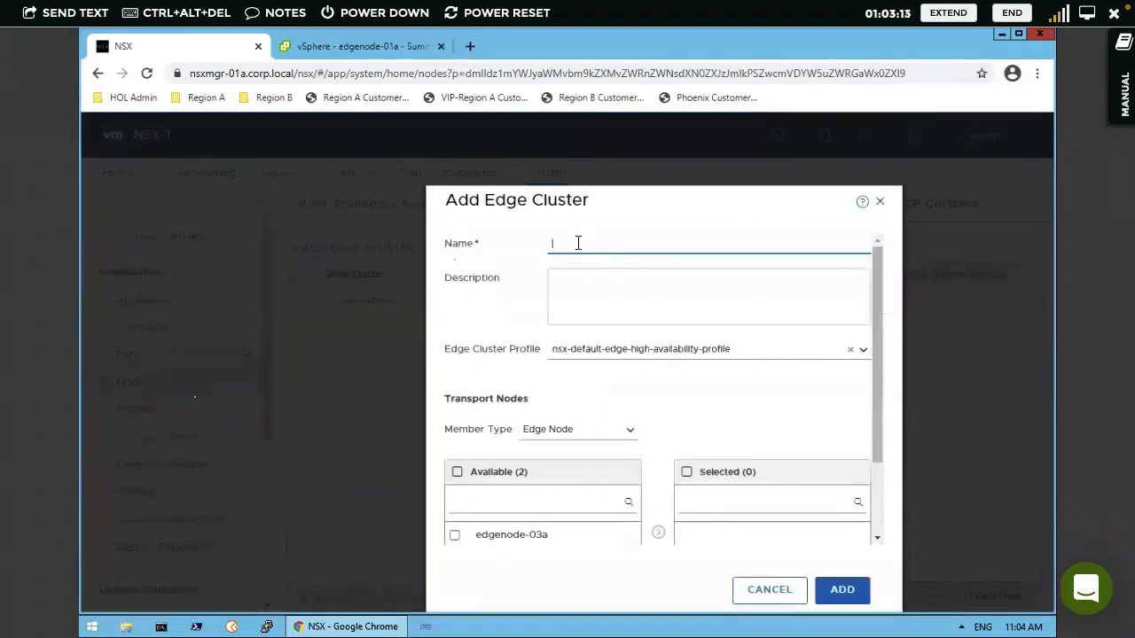
type("Edge-C")
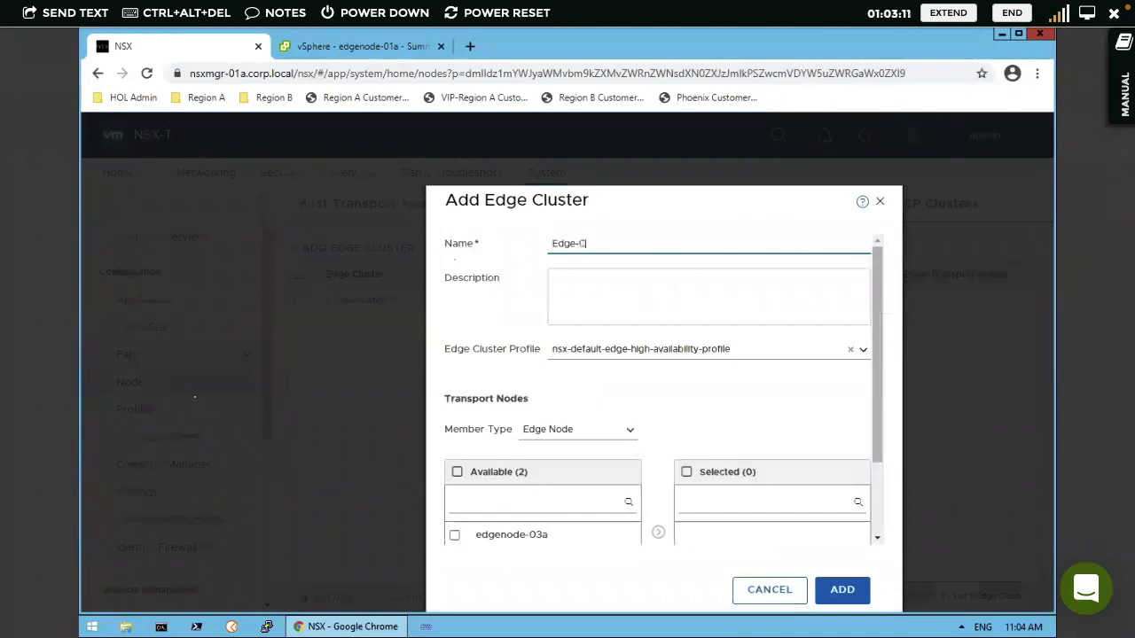
type("luster")
scroll(553, 540, "down", 2)
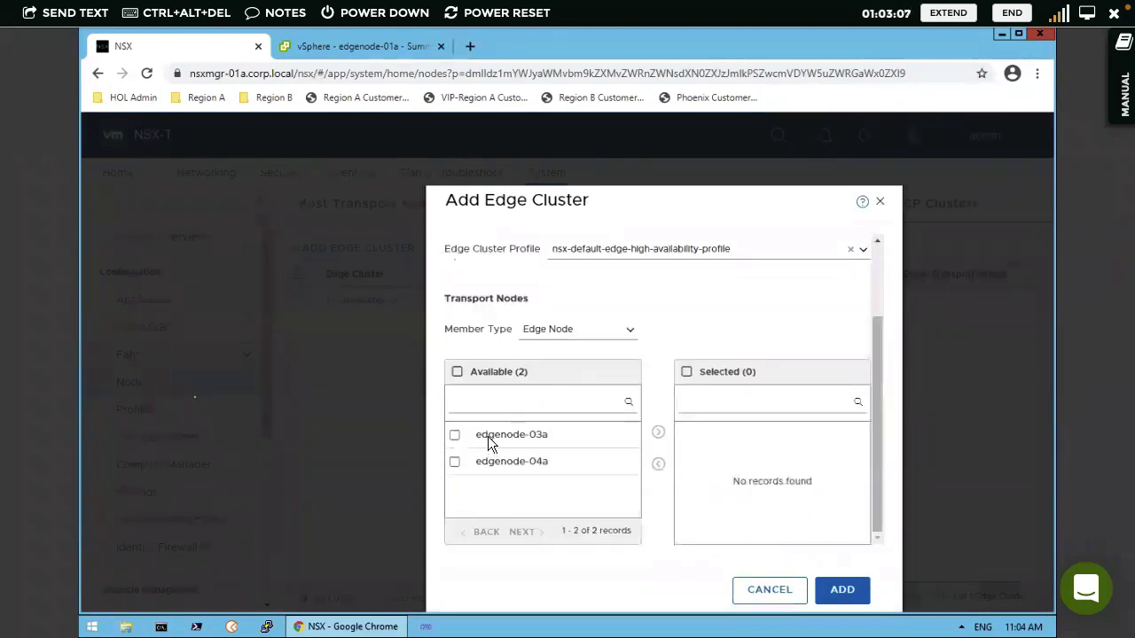
left_click(454, 435)
left_click(638, 460)
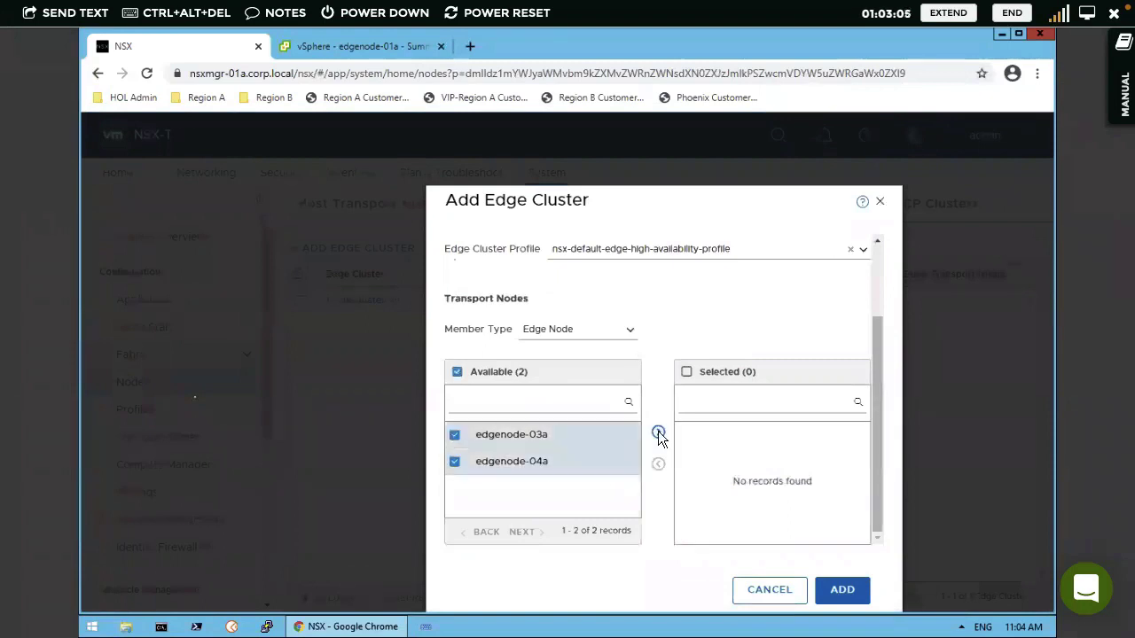
left_click(658, 431)
left_click(846, 591)
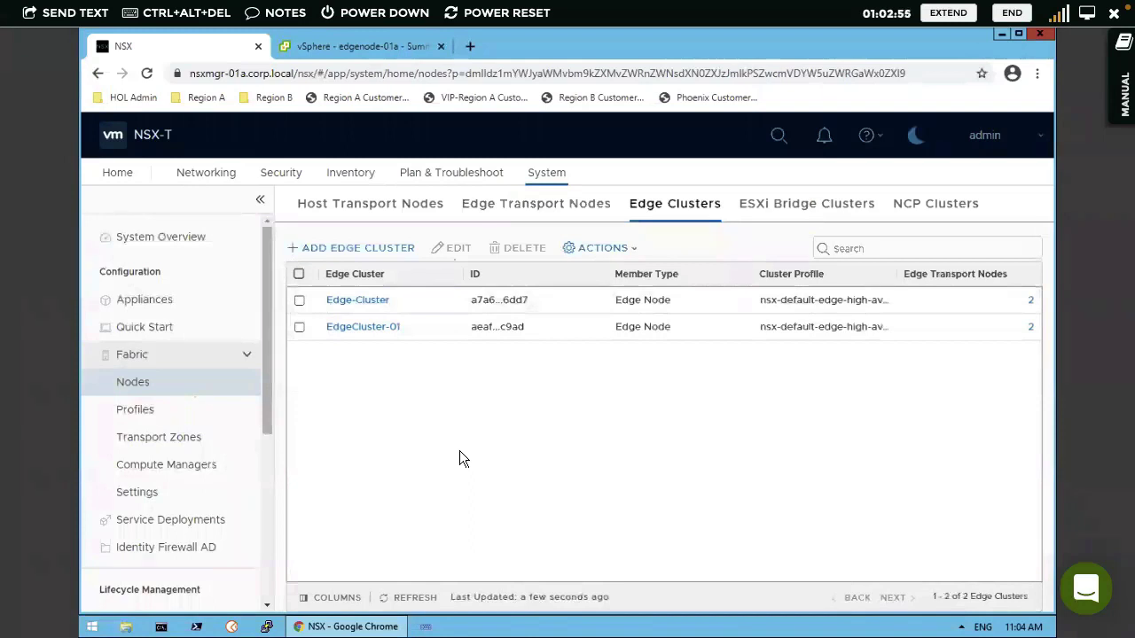
- Review the Tier-0 gateways, examine the edge cluster choices and settings for adding a Tier-0 gateway, and cancel the form
left_click(203, 181)
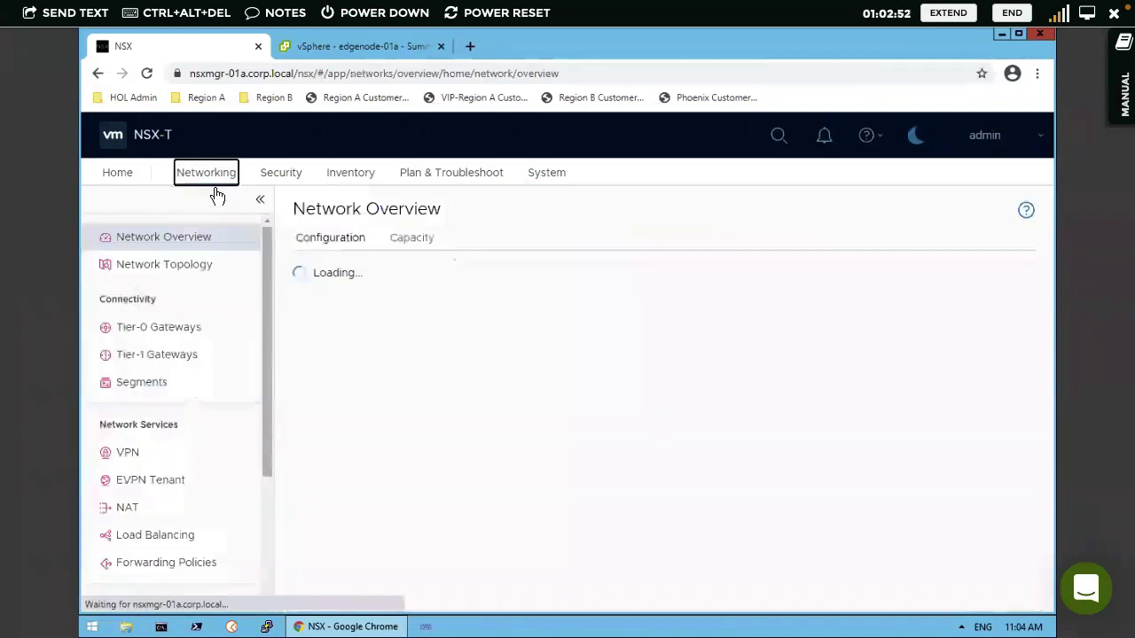
left_click(164, 331)
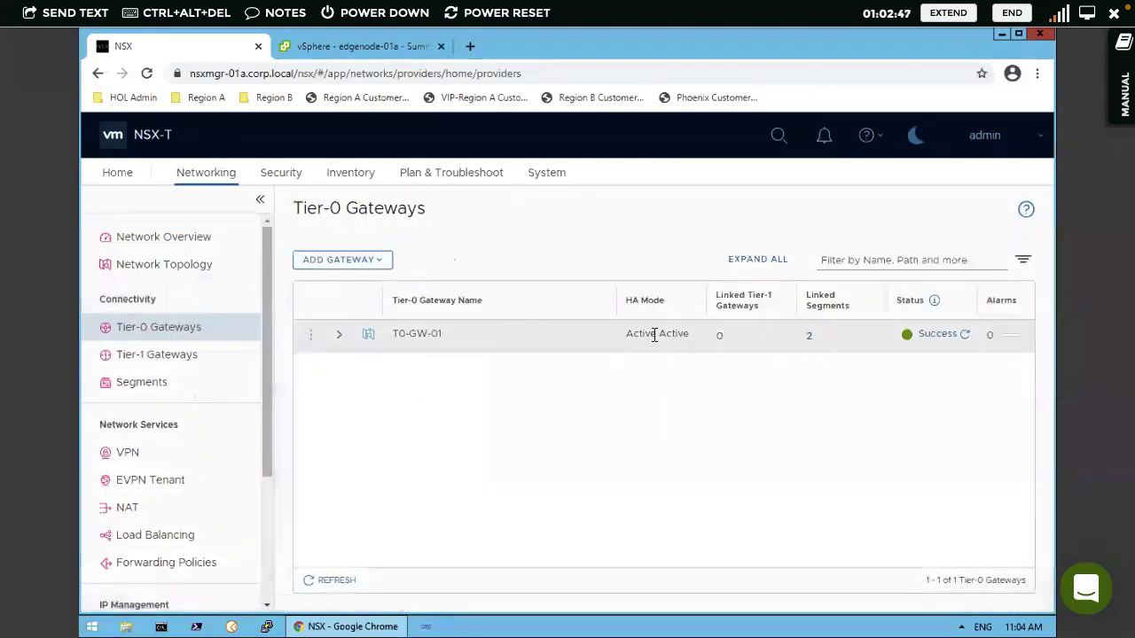
left_click(363, 266)
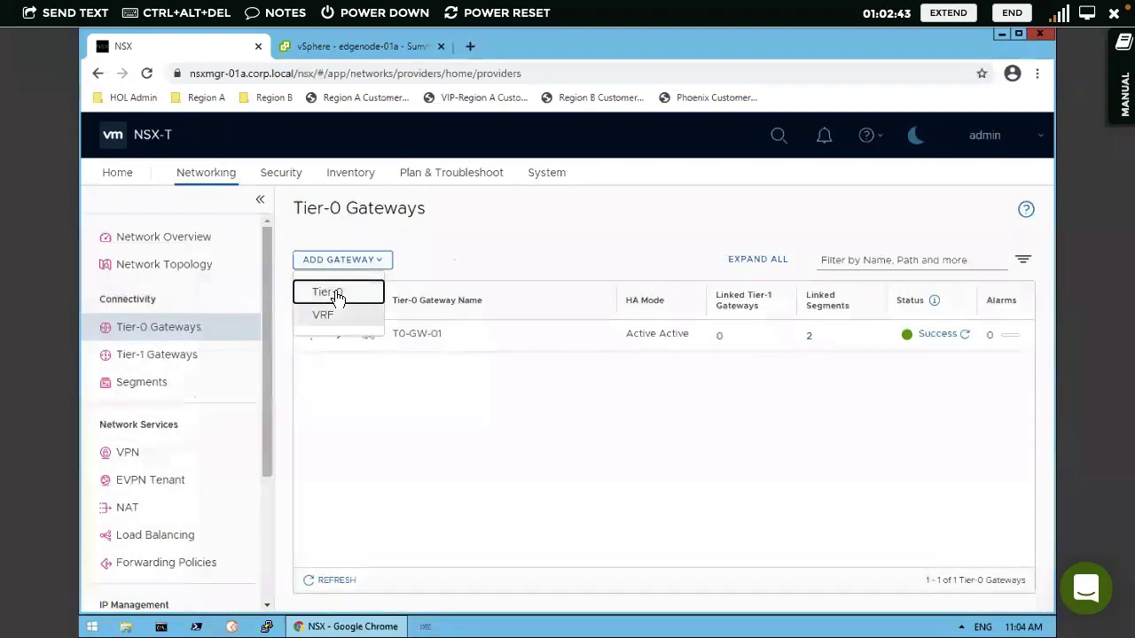
left_click(326, 293)
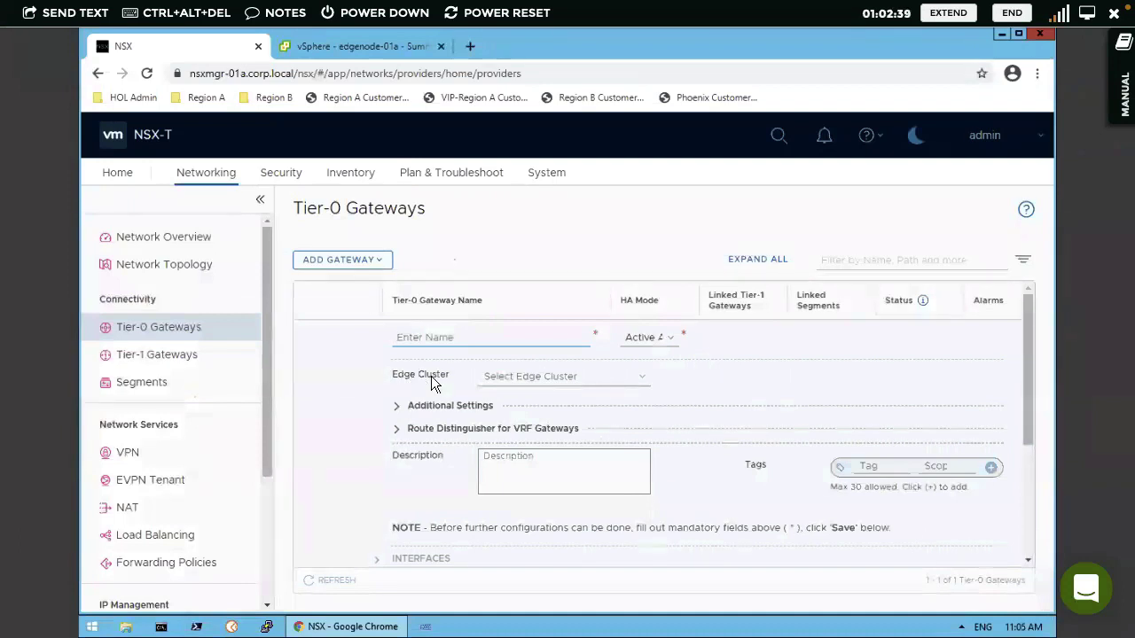
left_click(599, 378)
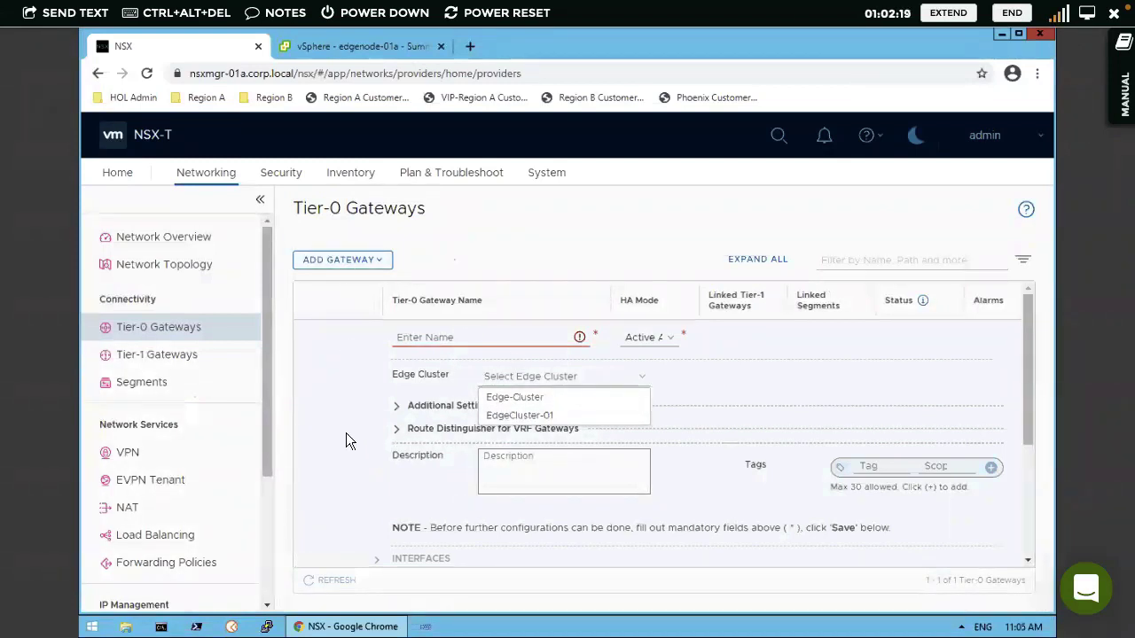
left_click(410, 476)
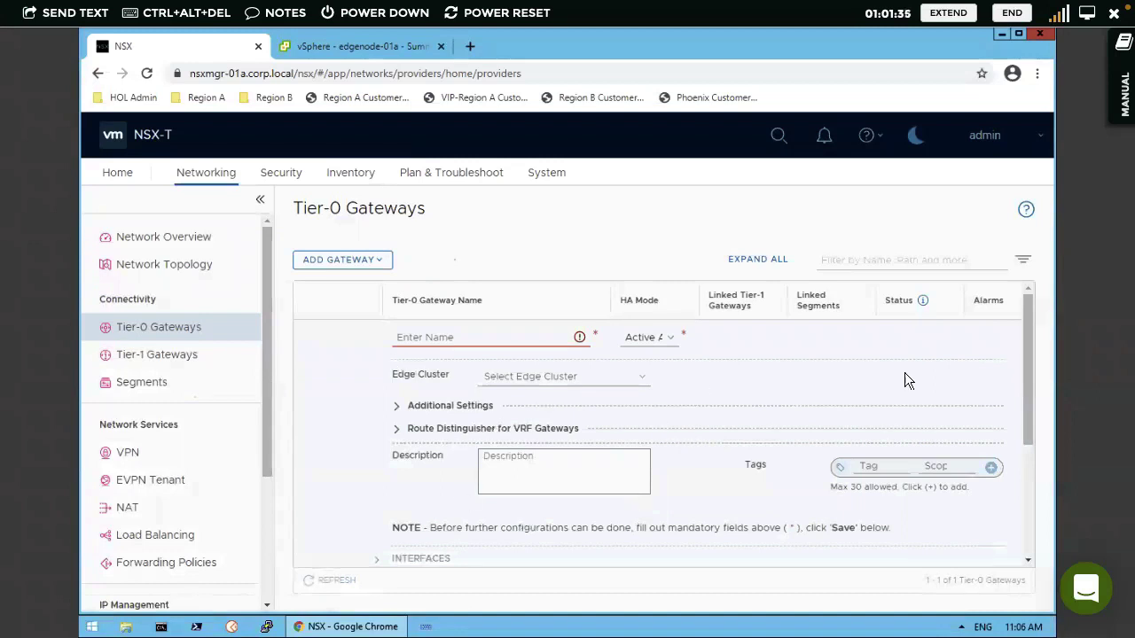
left_click_drag(1028, 323, 1023, 535)
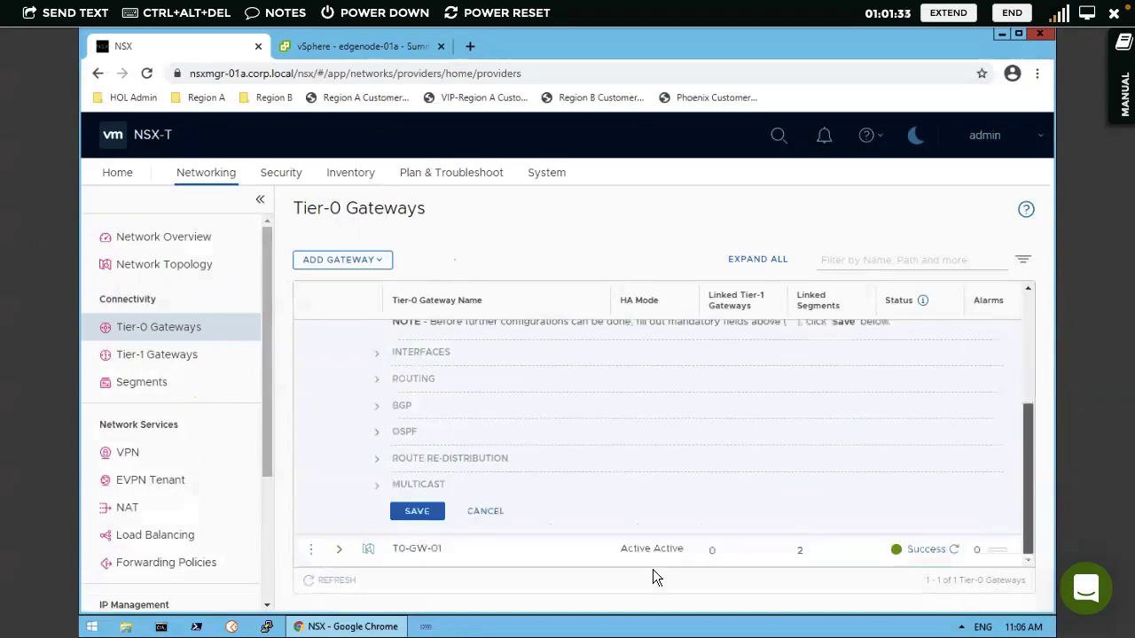
left_click(480, 511)
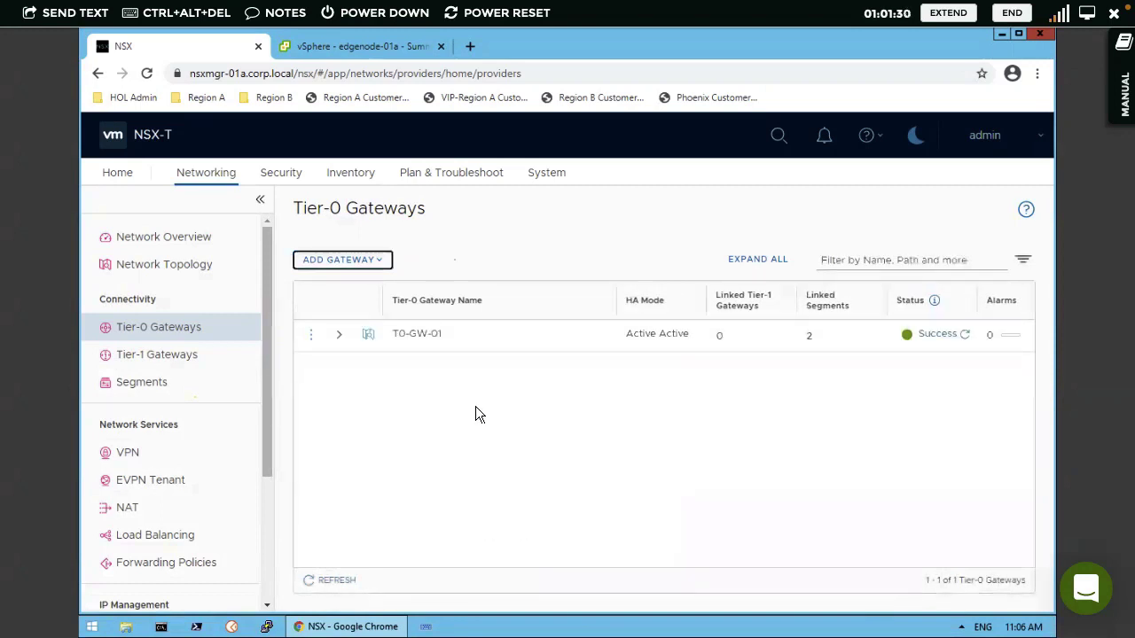
- Review the Tier-1 gateways and segments, and check the virtual machines under RegionA01-COMP01 in the vSphere Client before returning to NSX-T
left_click(160, 356)
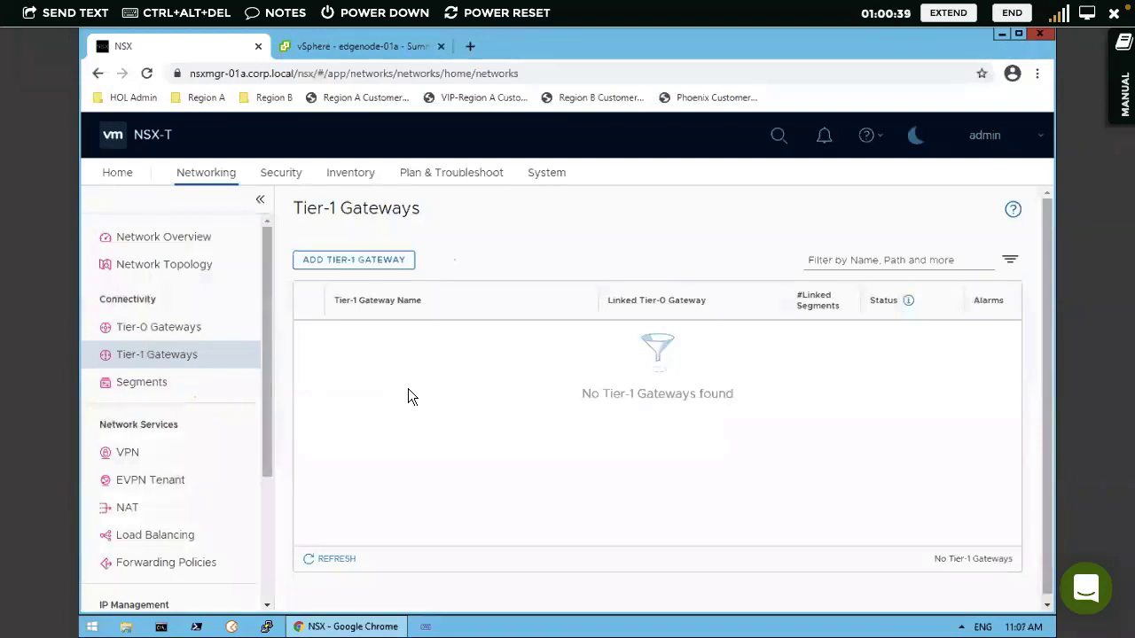
left_click(142, 388)
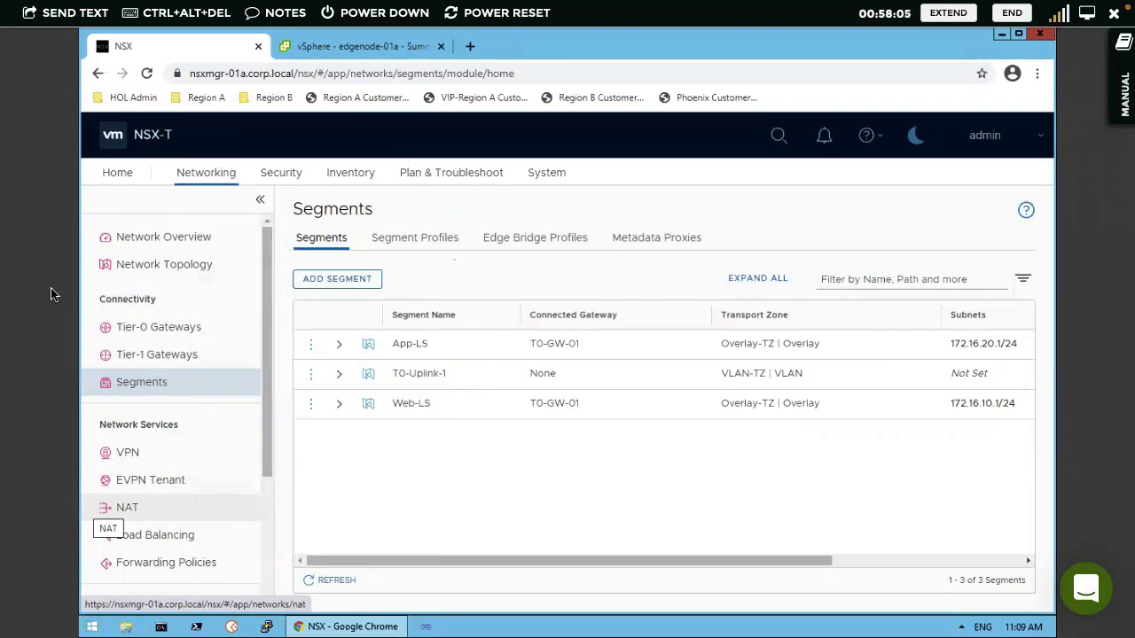
left_click(359, 46)
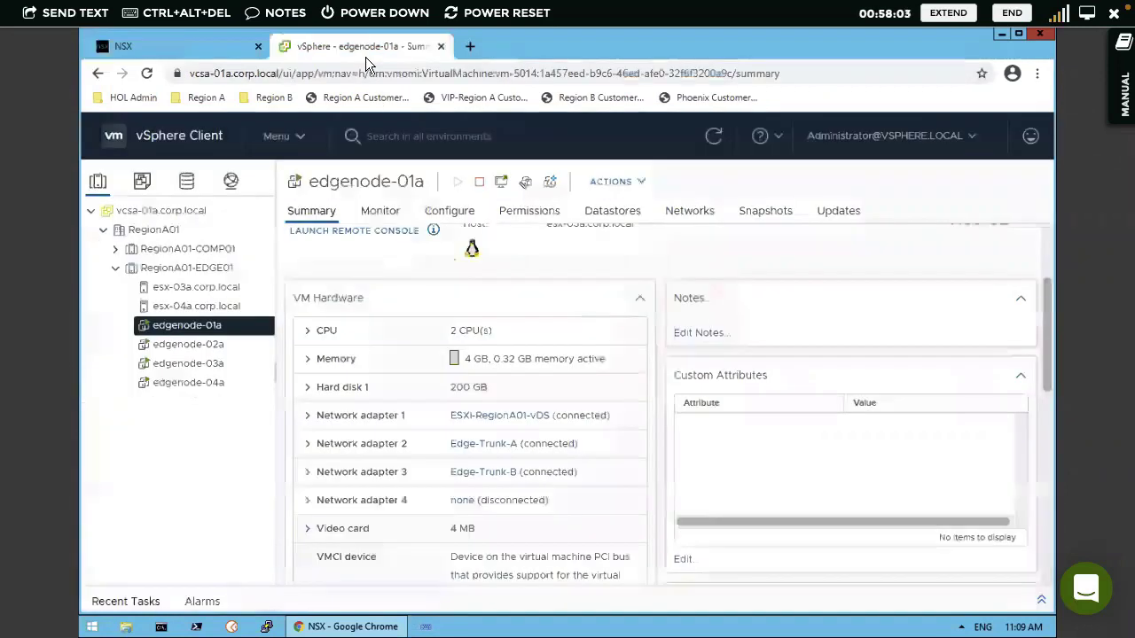
left_click(115, 249)
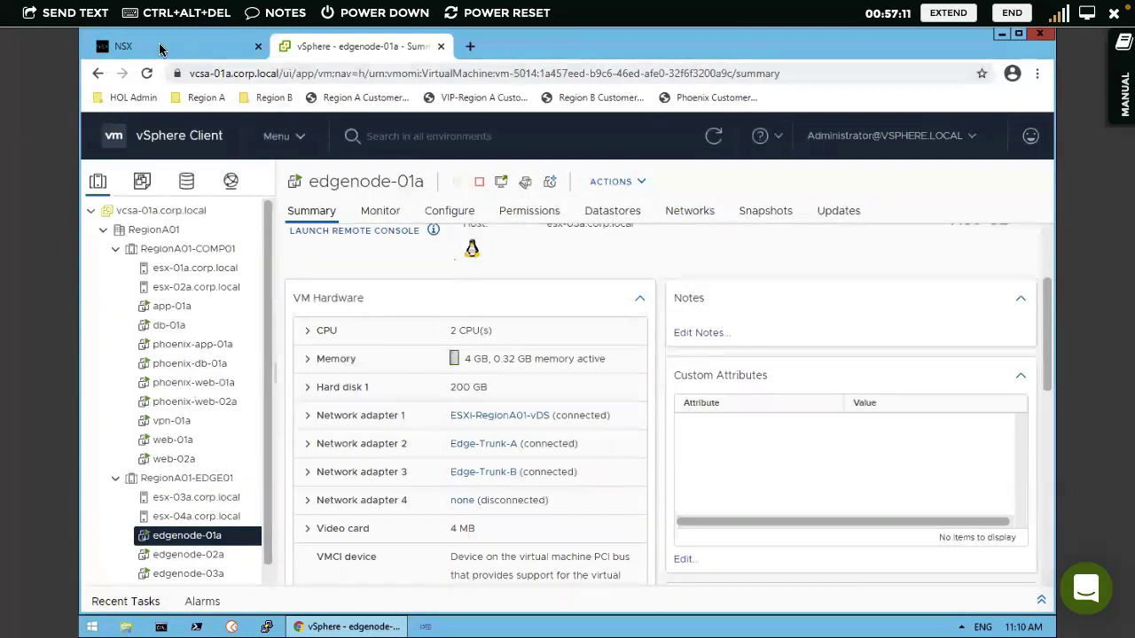
left_click(124, 42)
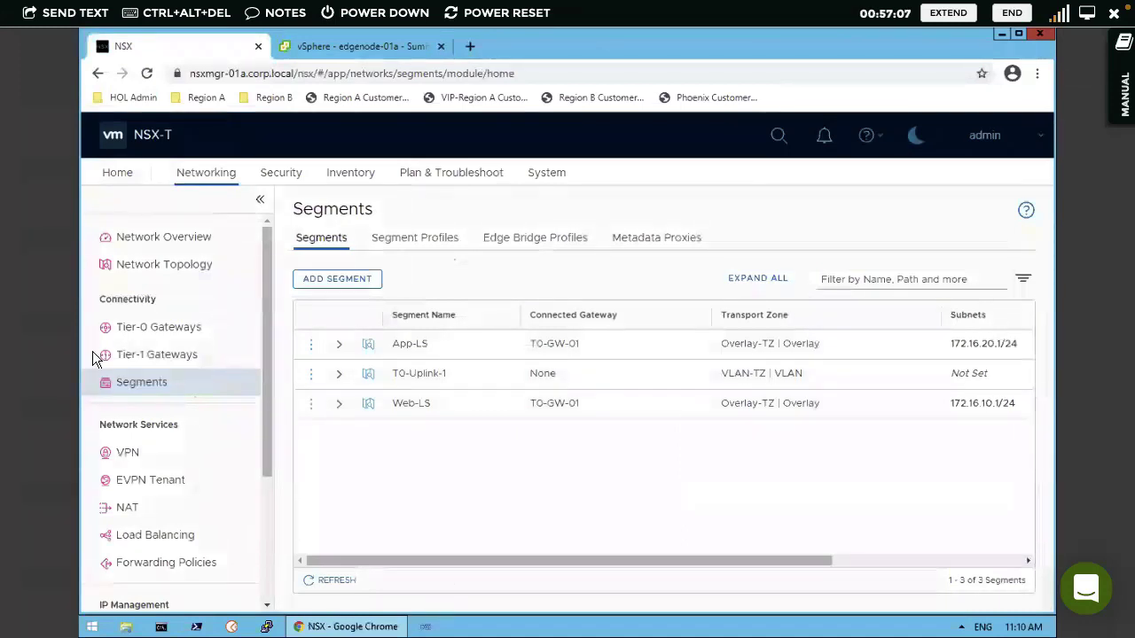
- Start a new network segment named MGMT-Network
left_click(211, 385)
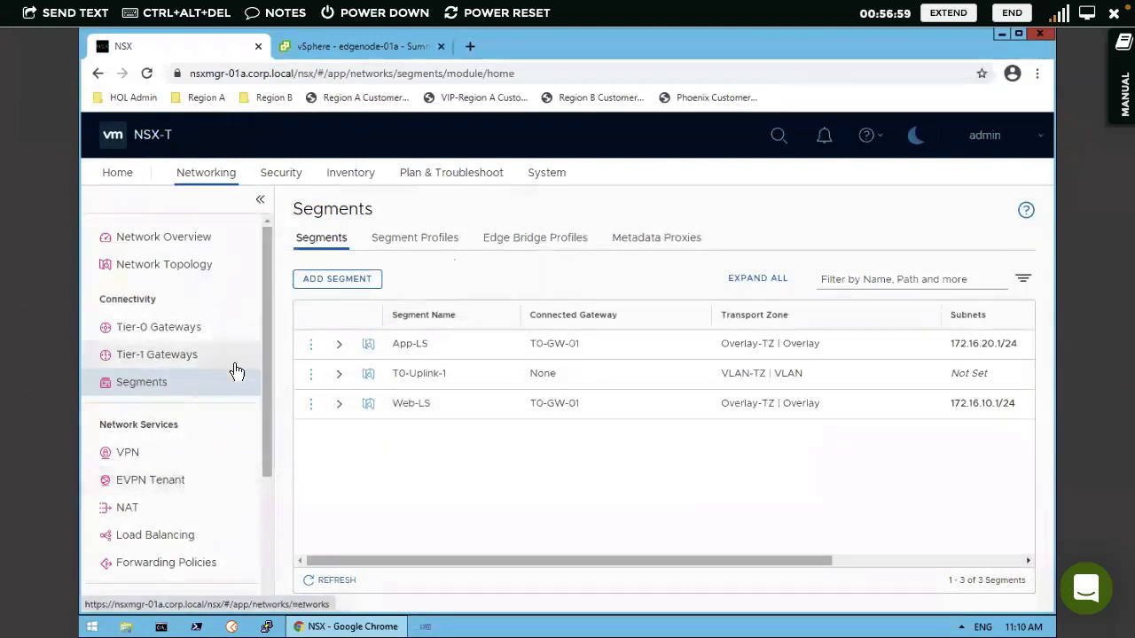
left_click(344, 281)
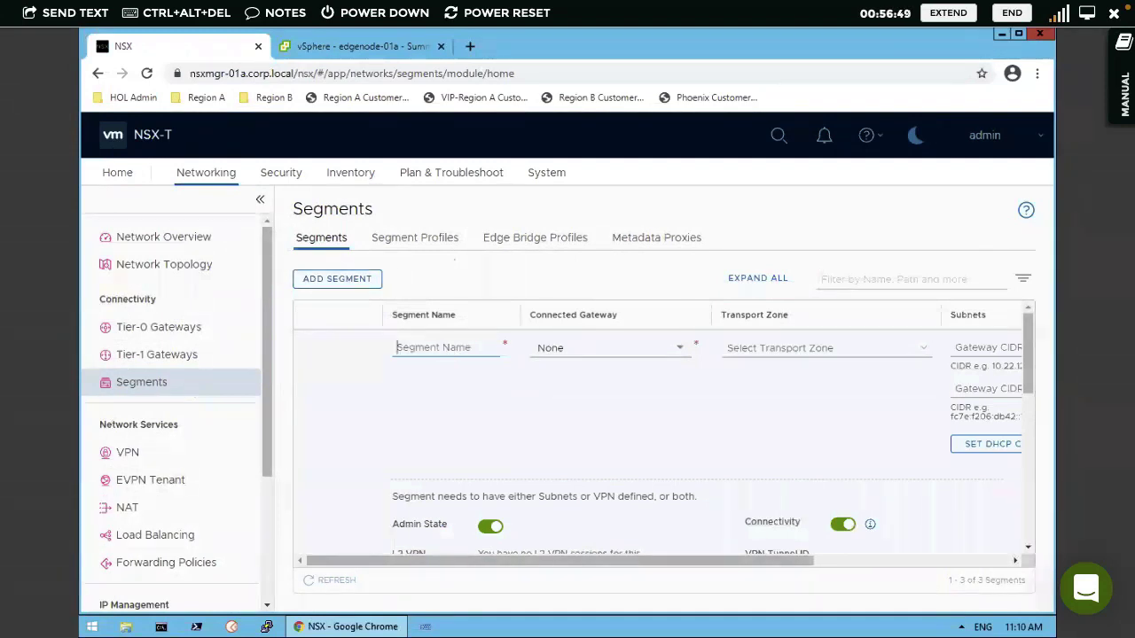
type("MGMT-")
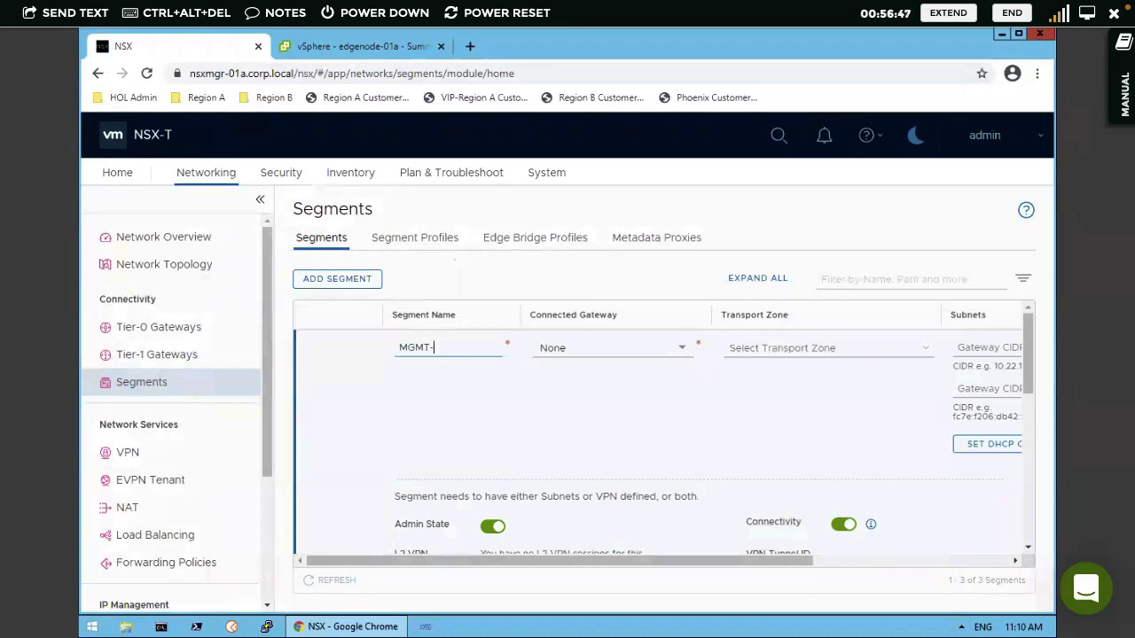
type("Netw")
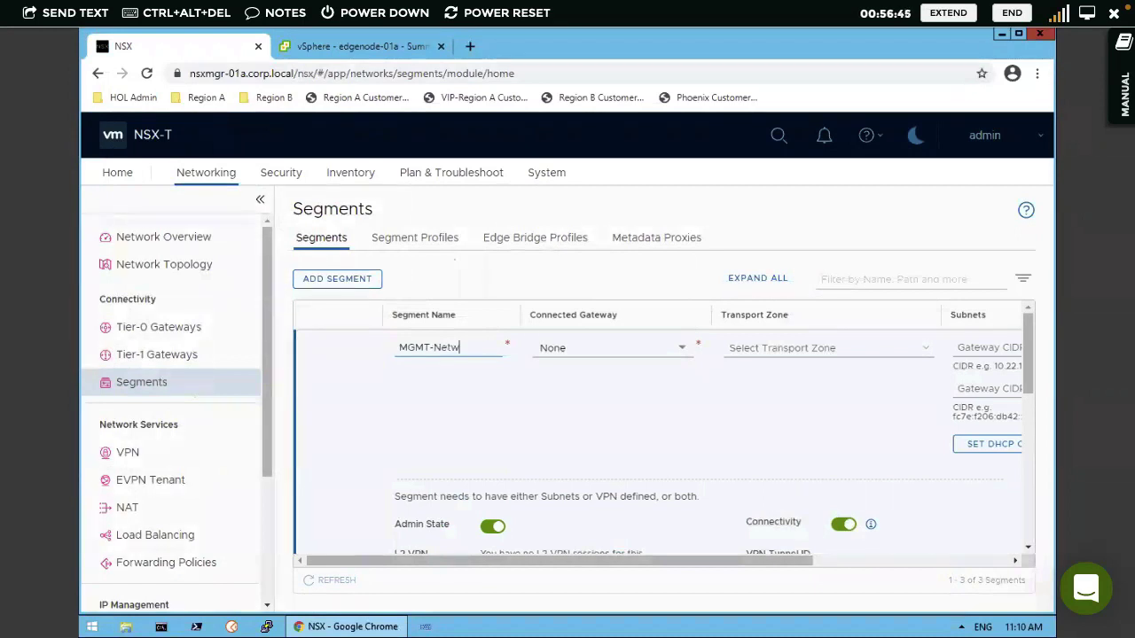
type("ork")
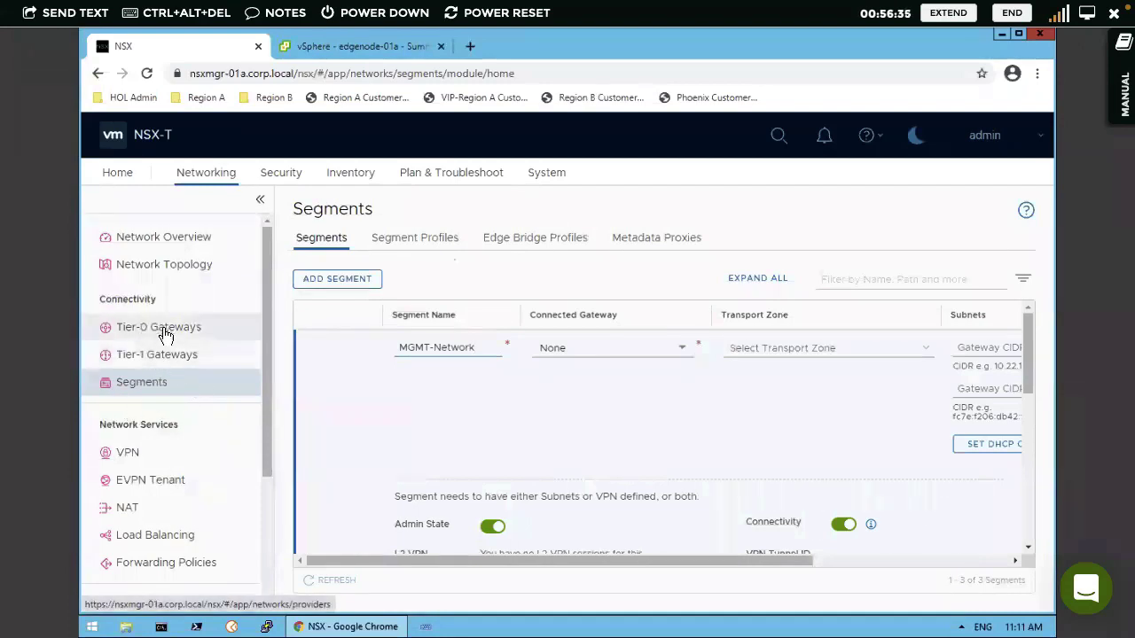
- Connect the new segment to gateway T0-GW-01 with the Overlay-TZ transport zone, and try to save it
left_click(683, 355)
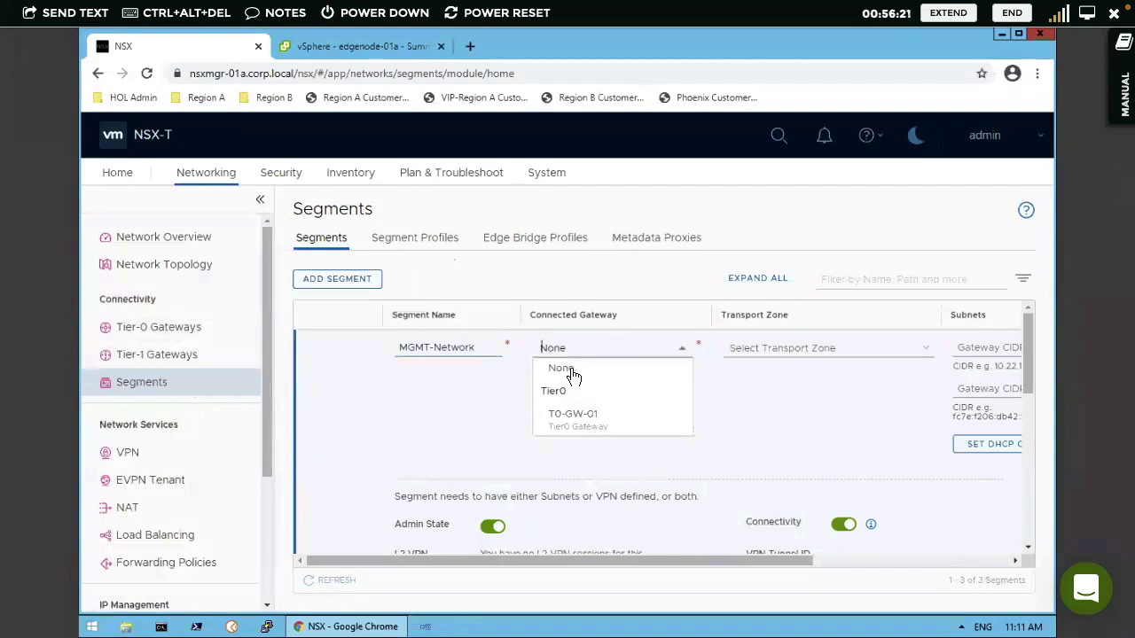
left_click(577, 434)
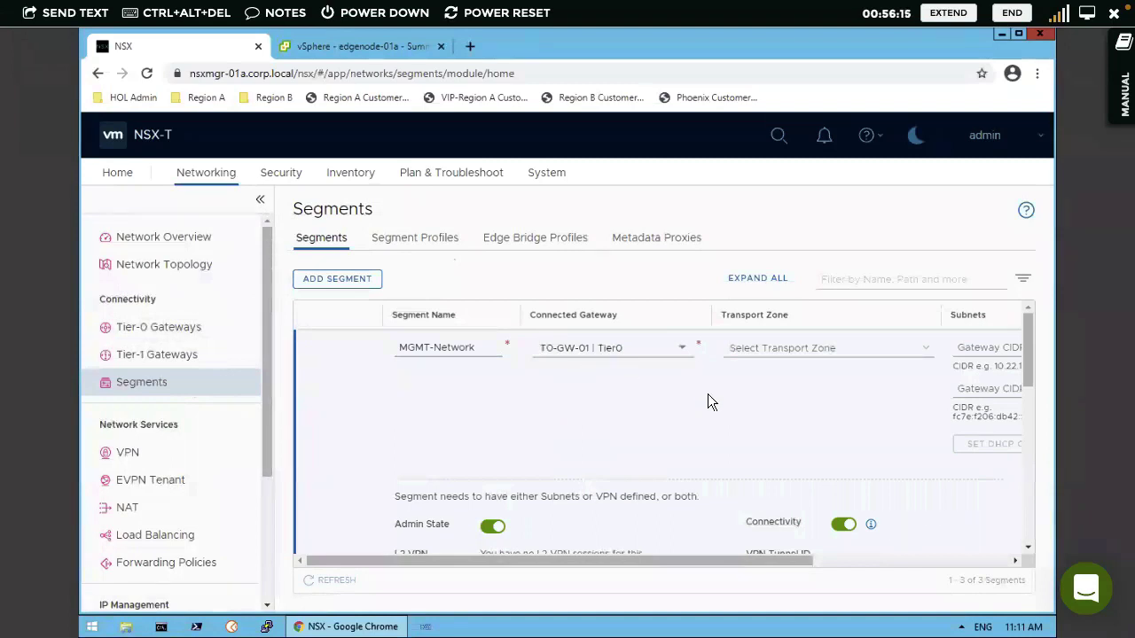
left_click(771, 346)
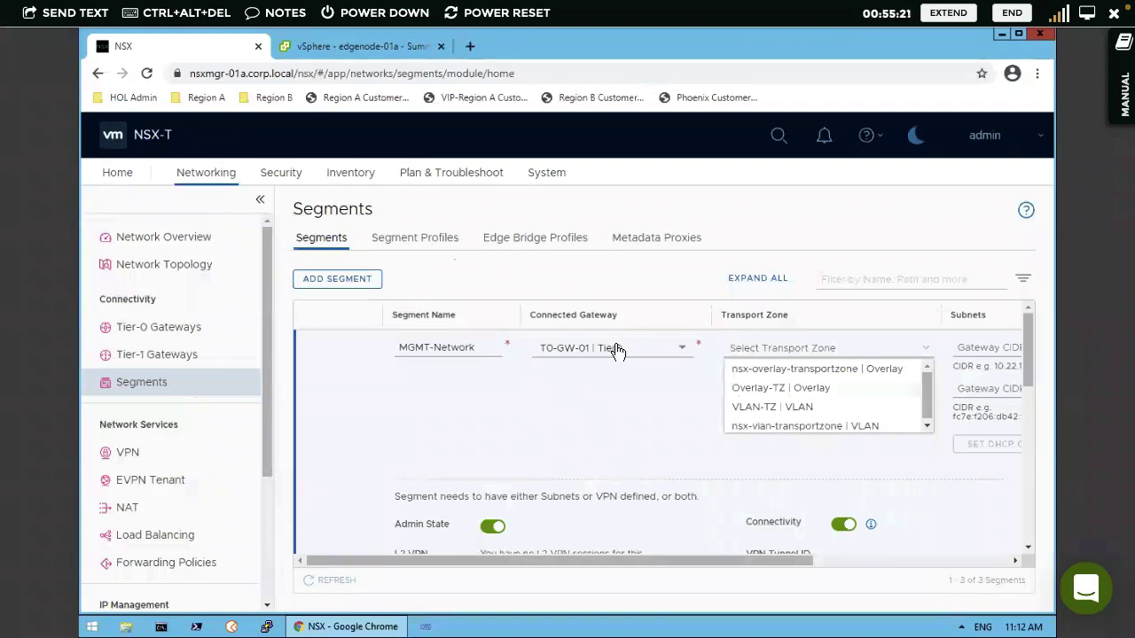
left_click(755, 388)
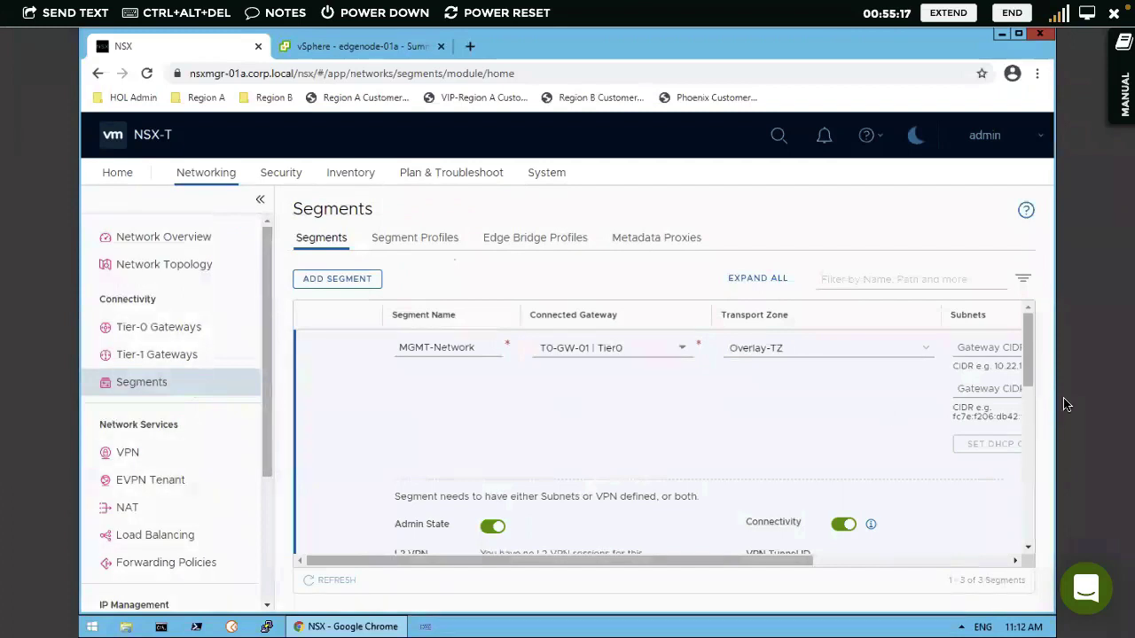
left_click_drag(1032, 361, 1016, 505)
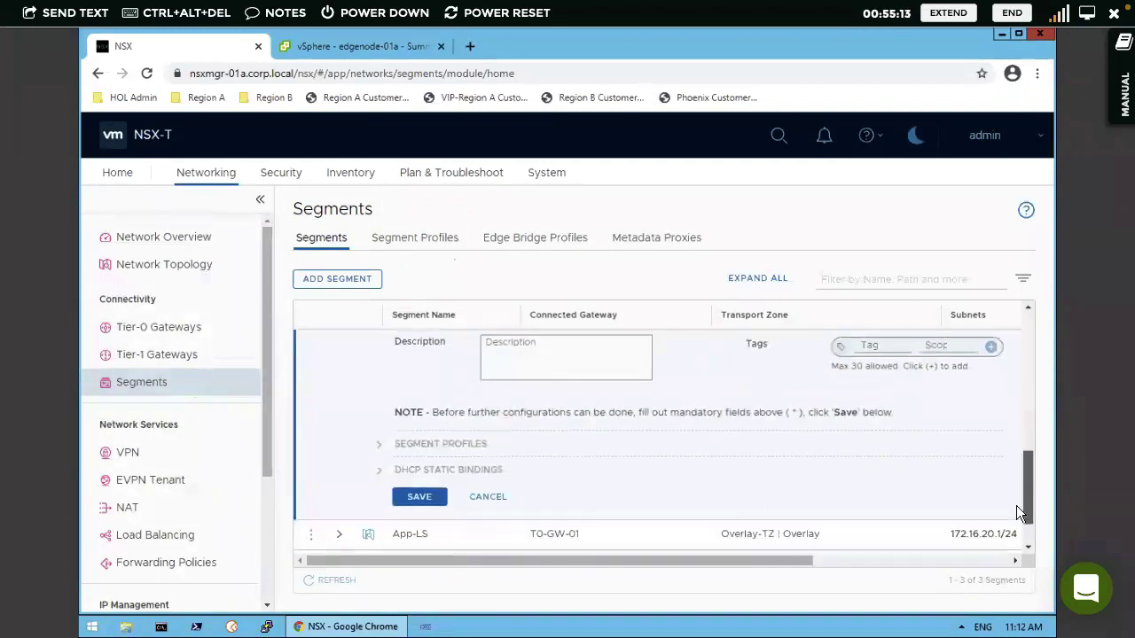
left_click(411, 489)
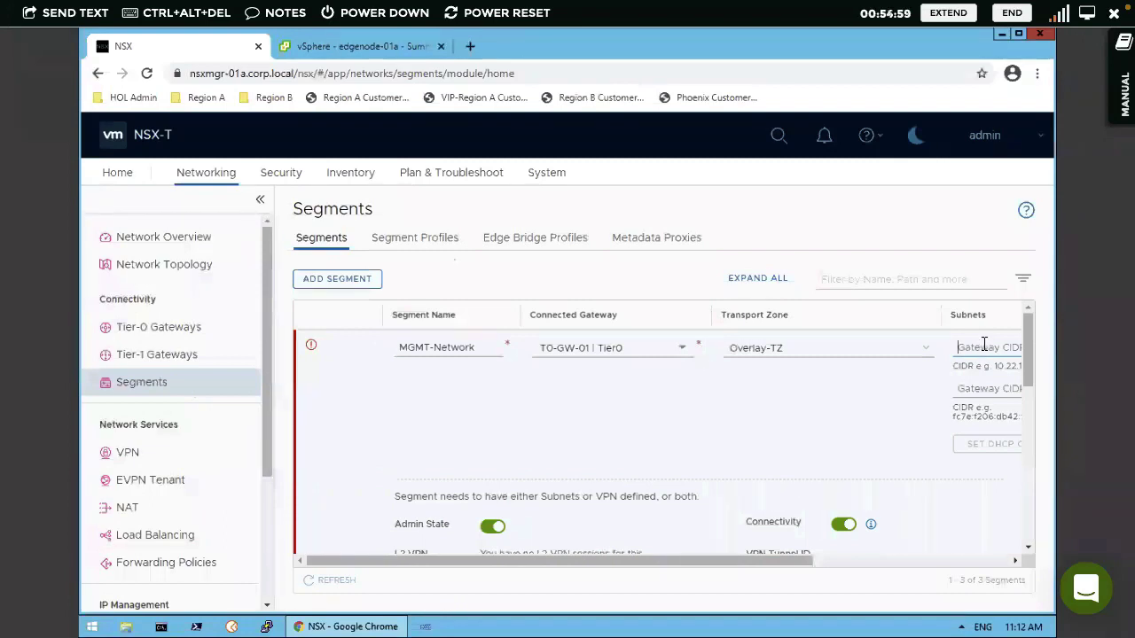
- Set the segment's IPv4 gateway CIDR to 192.168.100.1/24 and save it, declining to continue its configuration
left_click(858, 561)
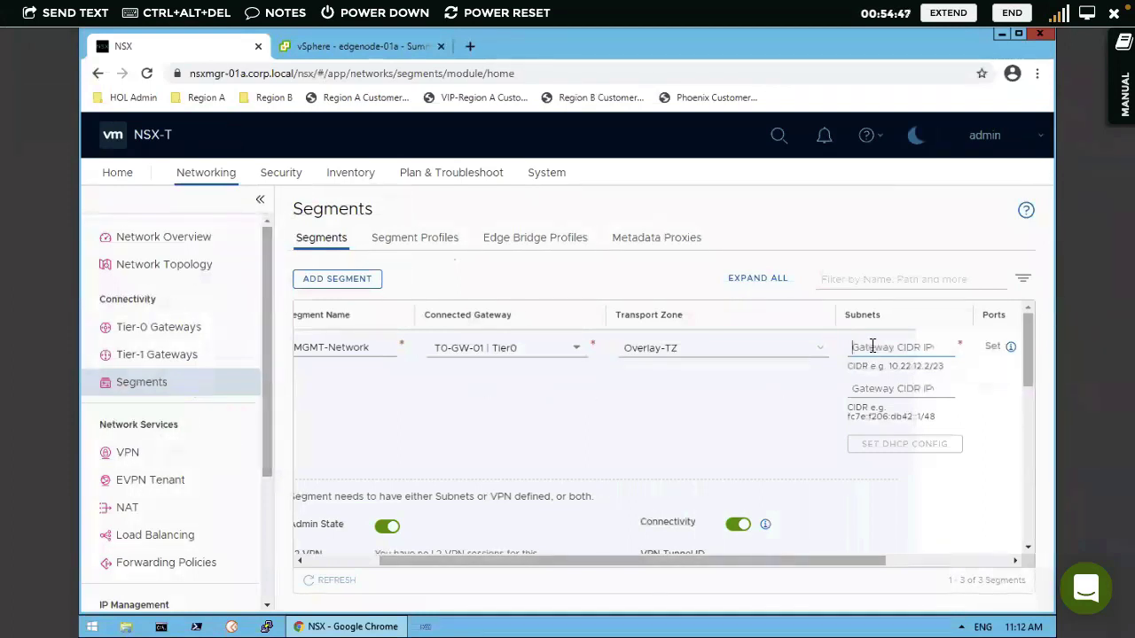
type("192")
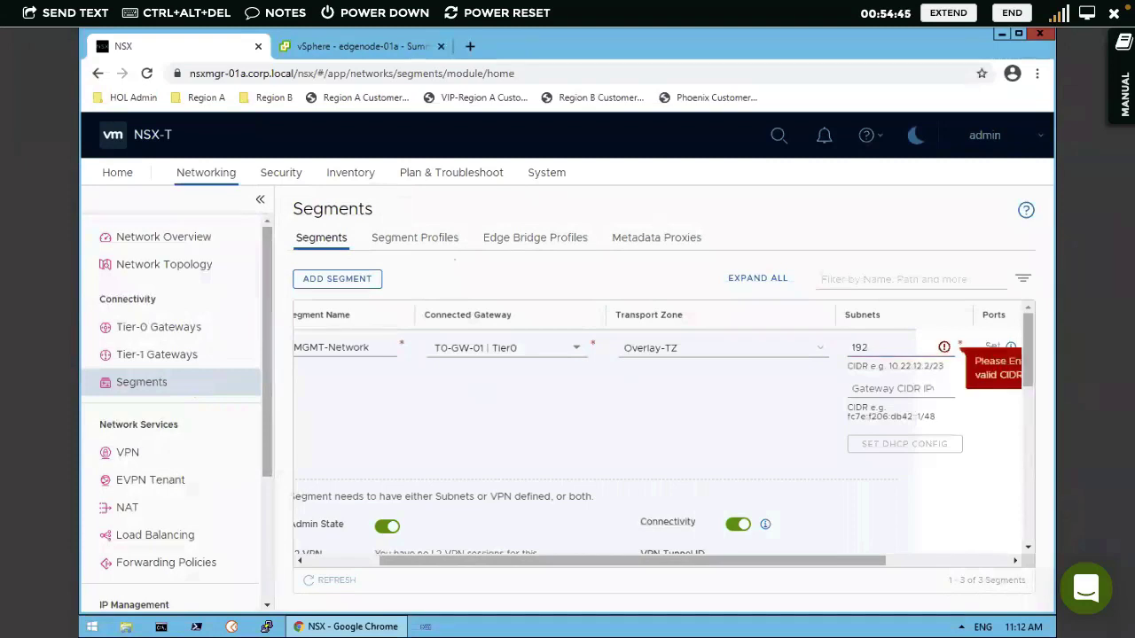
type(".16")
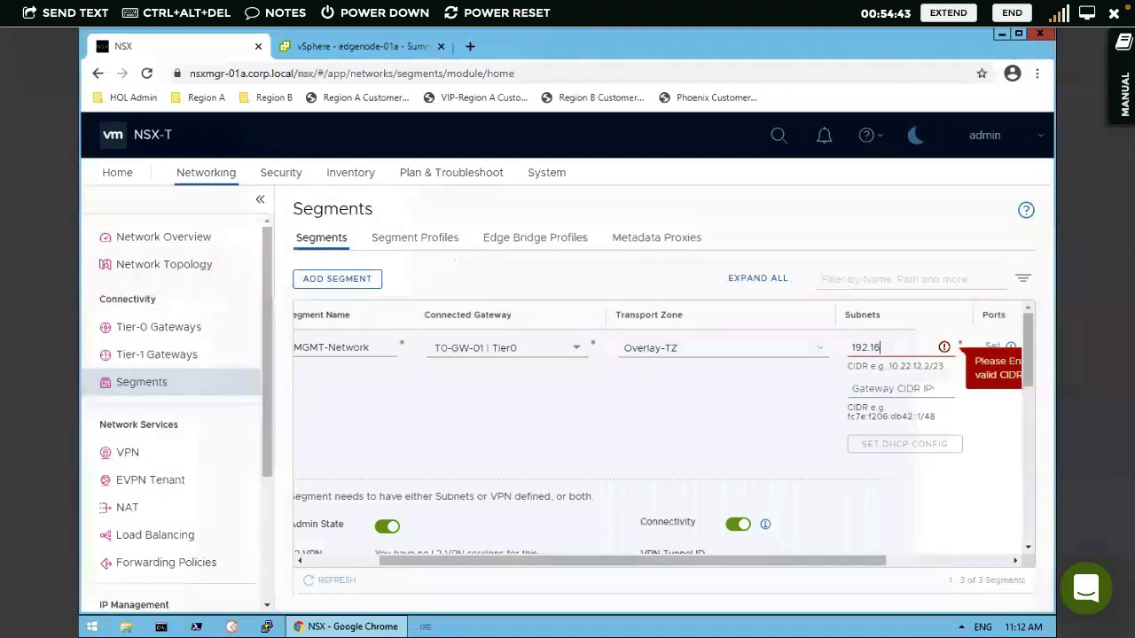
type("8.100.1/24")
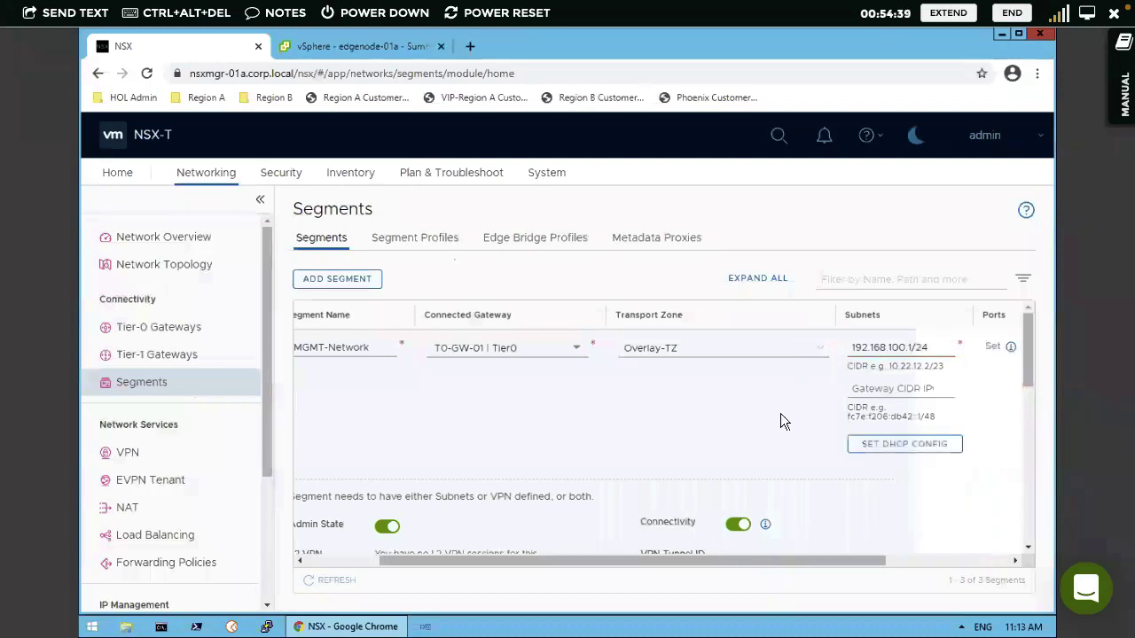
left_click_drag(1028, 390, 1023, 509)
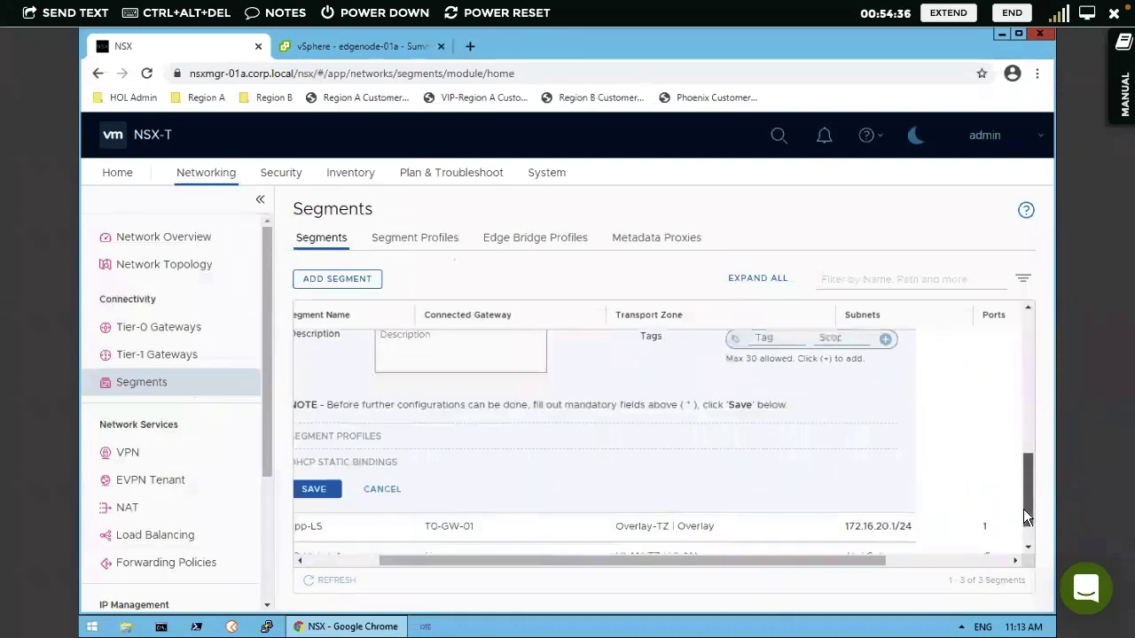
left_click(324, 488)
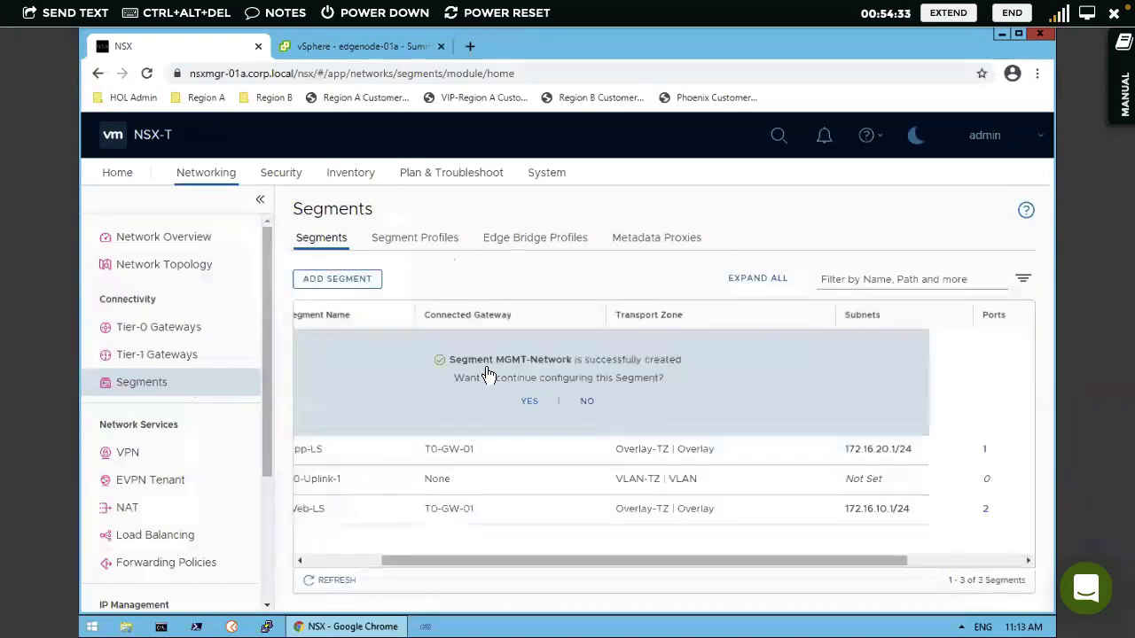
left_click(590, 405)
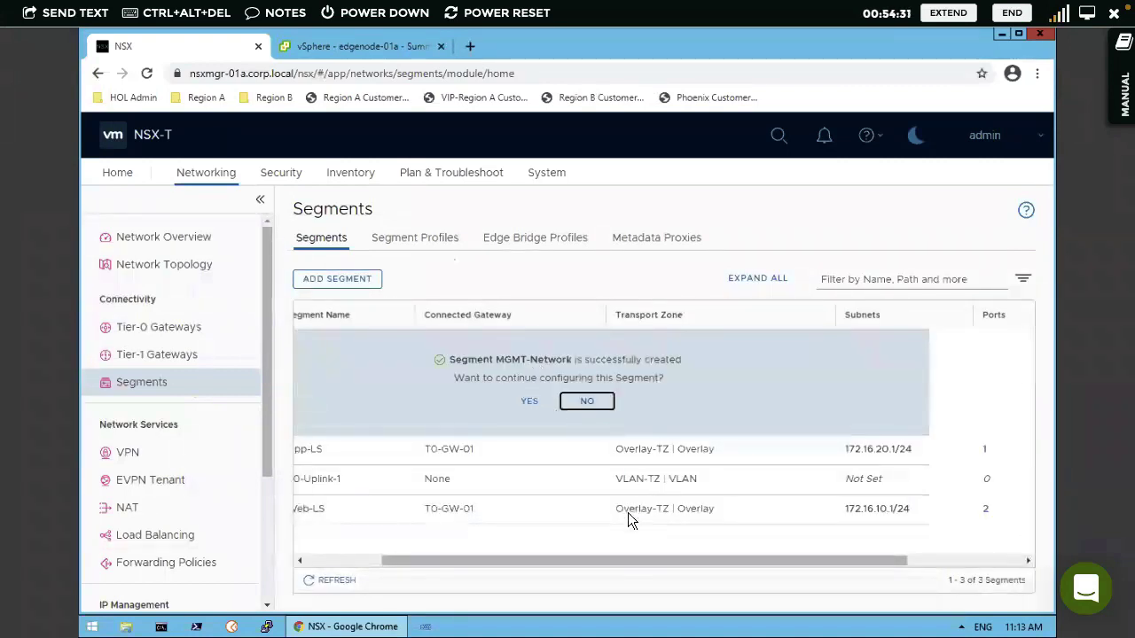
left_click_drag(523, 546, 342, 539)
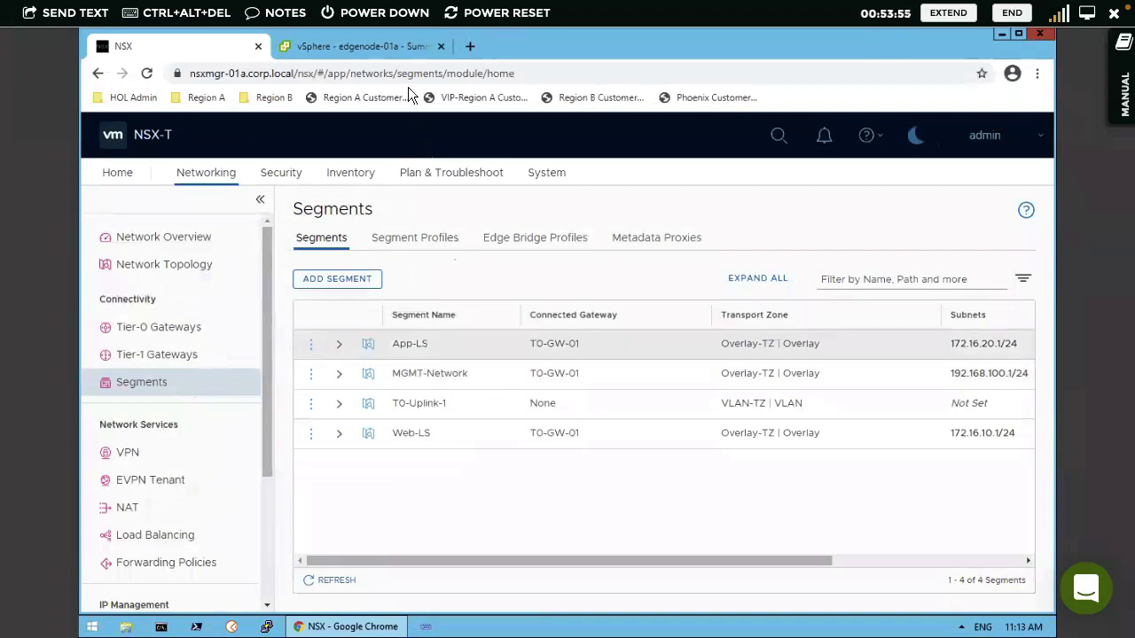
- Switch to the vSphere Client's network inventory to check MGMT-Network, and enlarge the page zoom to 150%
left_click(385, 45)
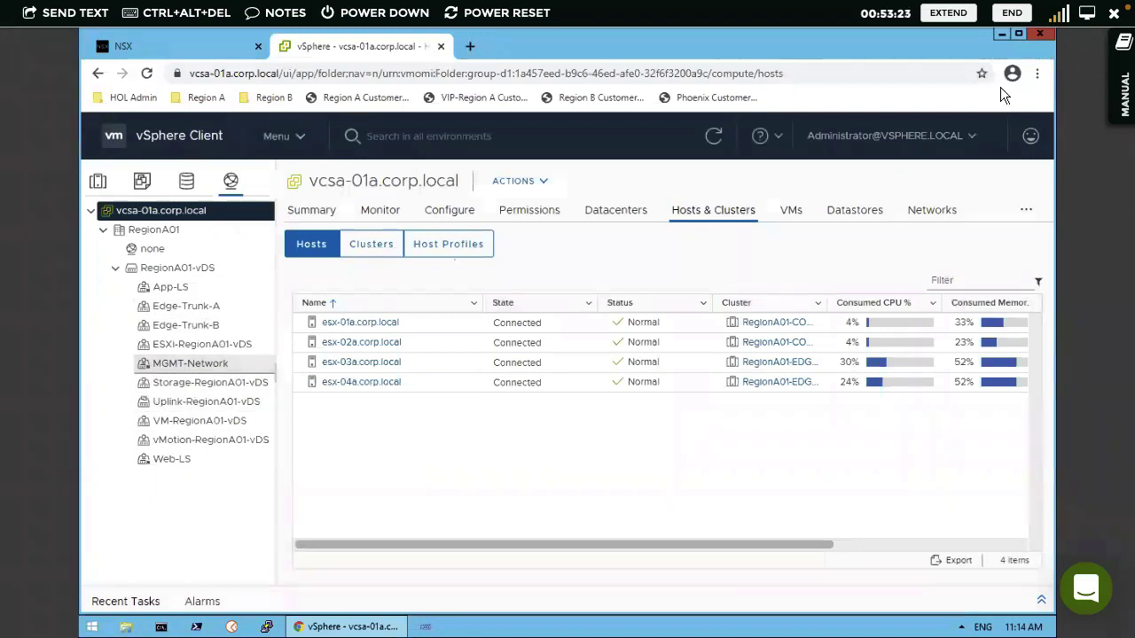
left_click(1043, 76)
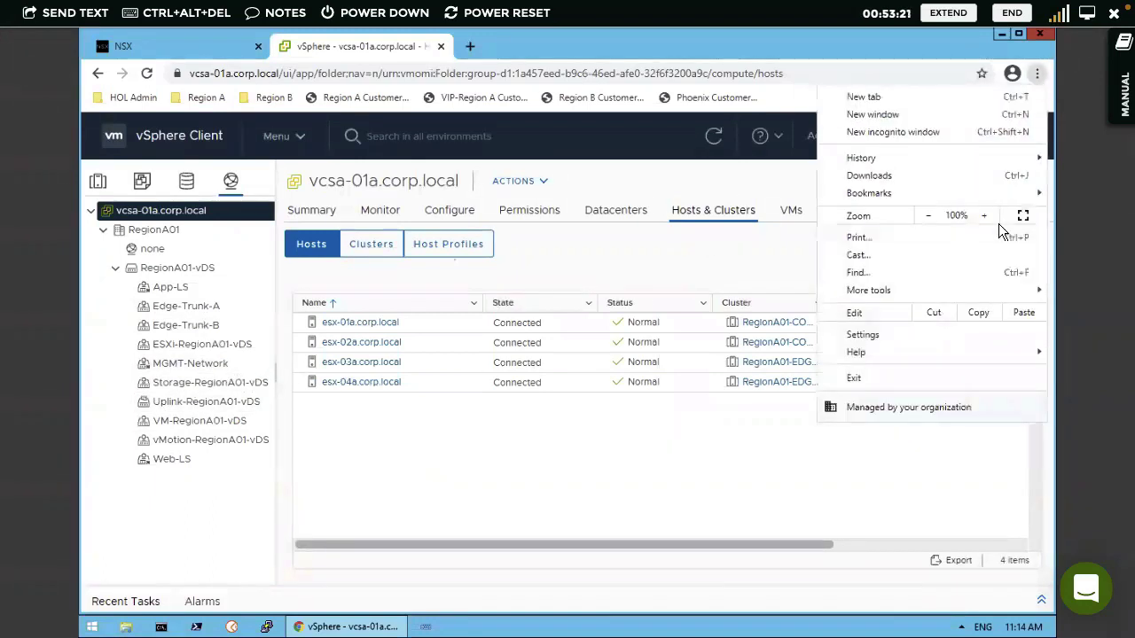
left_click(984, 217)
left_click(984, 217)
left_click(984, 217)
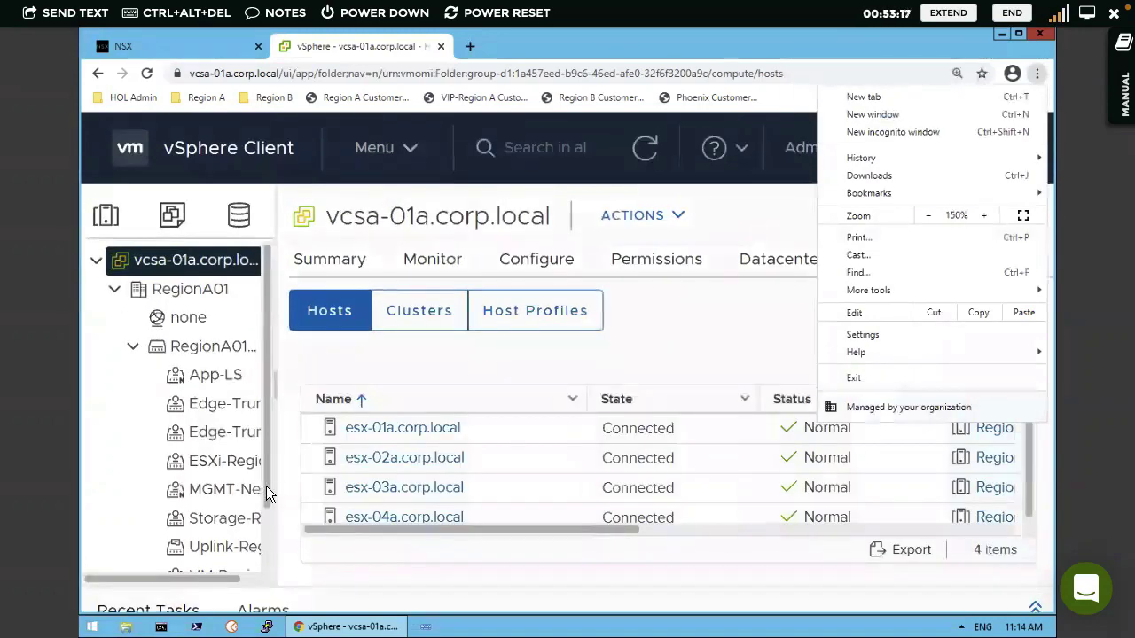
- Compare the networks under RegionA01-vDS in the vSphere Client with the NSX segment list, and reset the page zoom to 100%
scroll(266, 486, "down", 1)
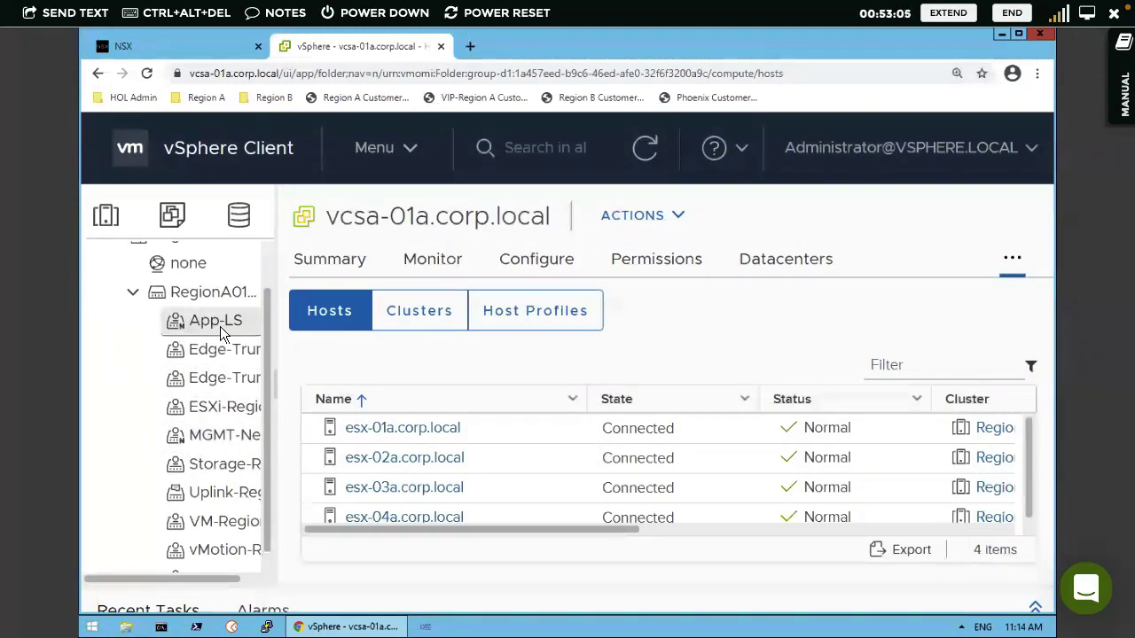
scroll(259, 383, "down", 2)
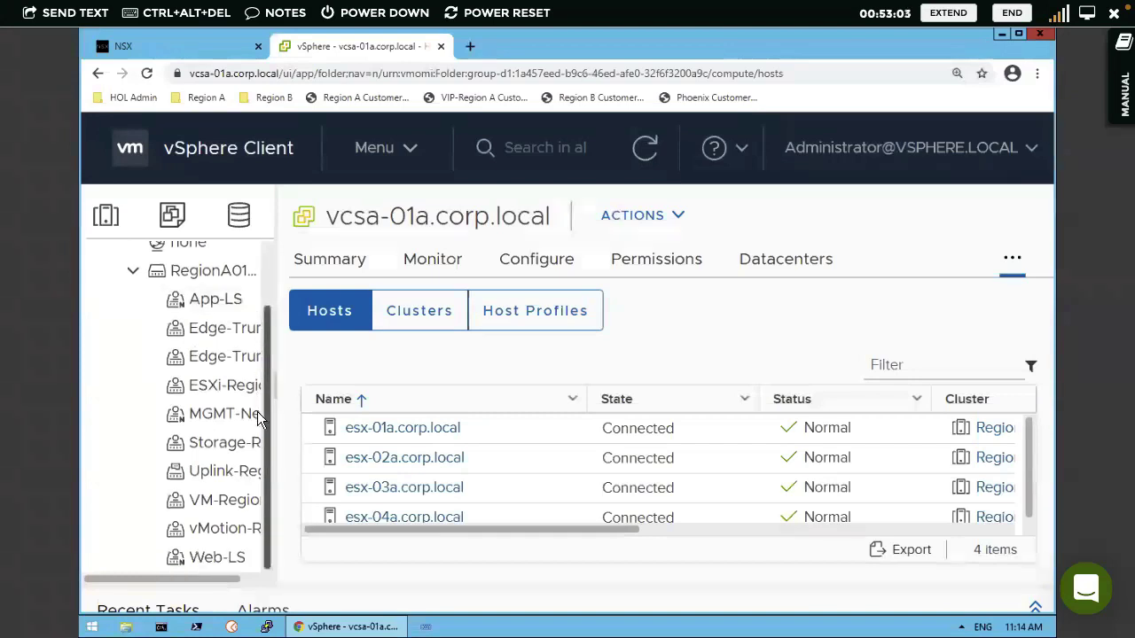
left_click(172, 48)
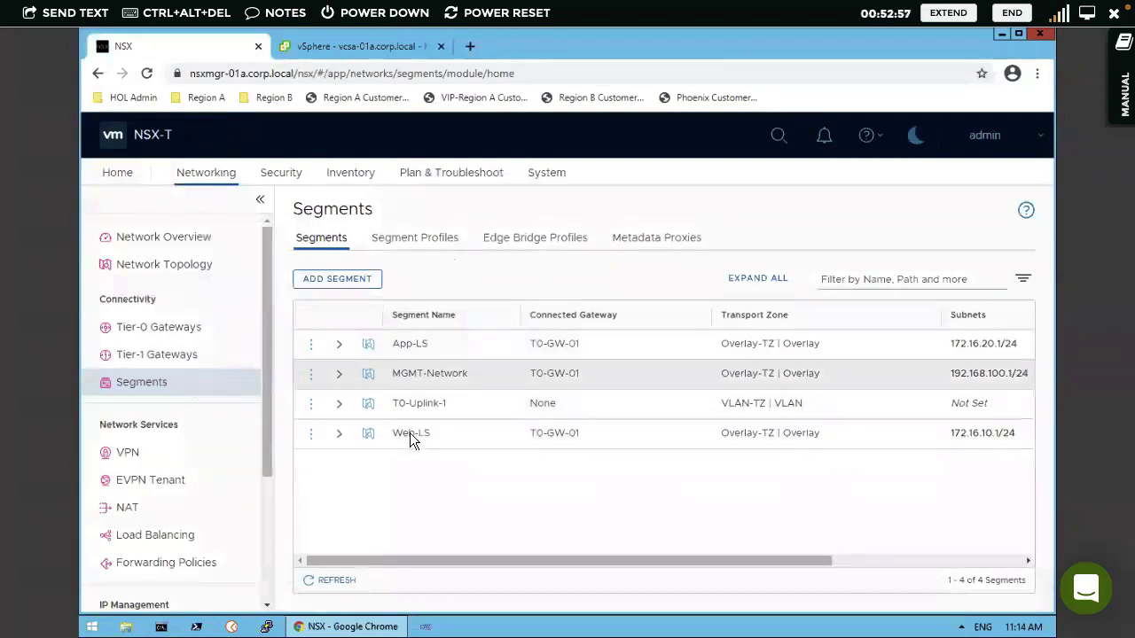
left_click(319, 46)
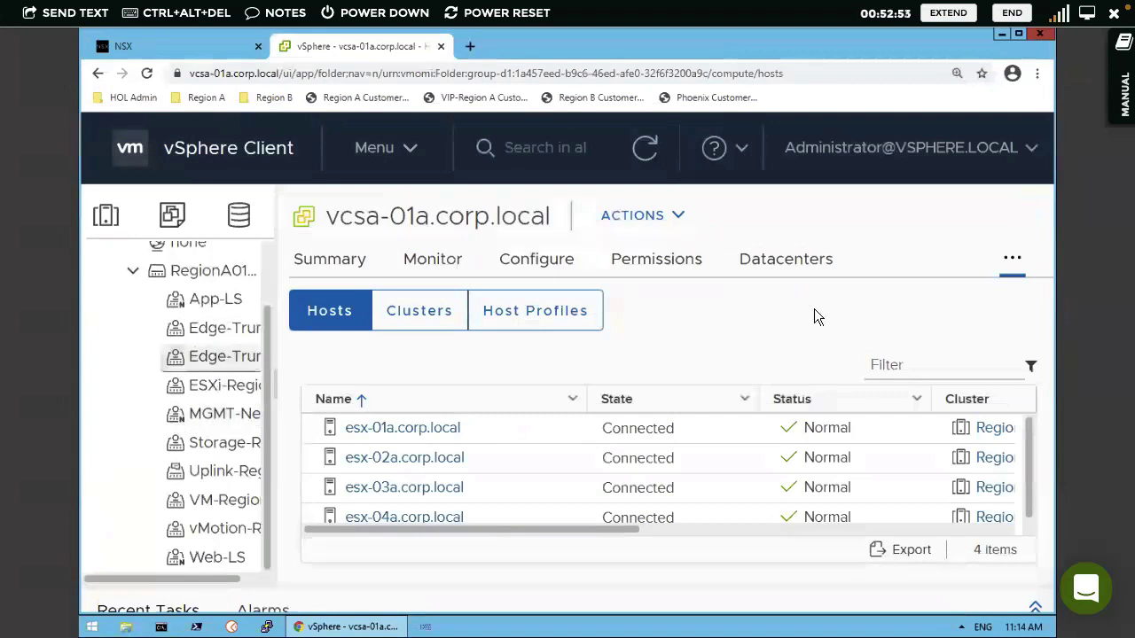
left_click(957, 75)
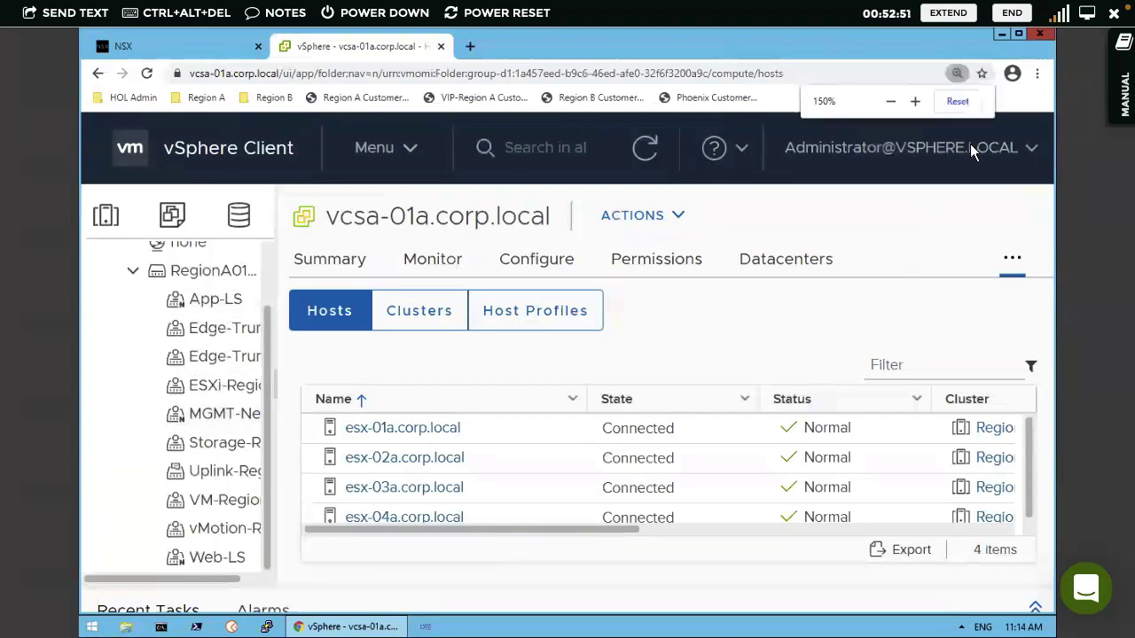
left_click(958, 101)
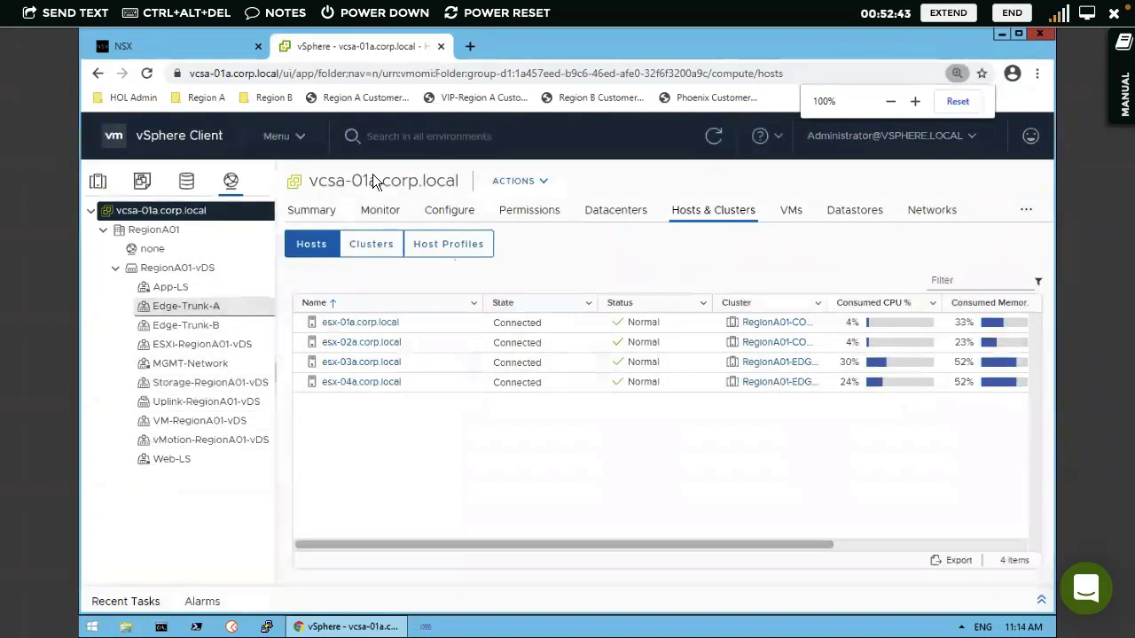
- Switch to NSX-T Manager and start a new Tier-1 gateway named T1-Test
left_click(185, 48)
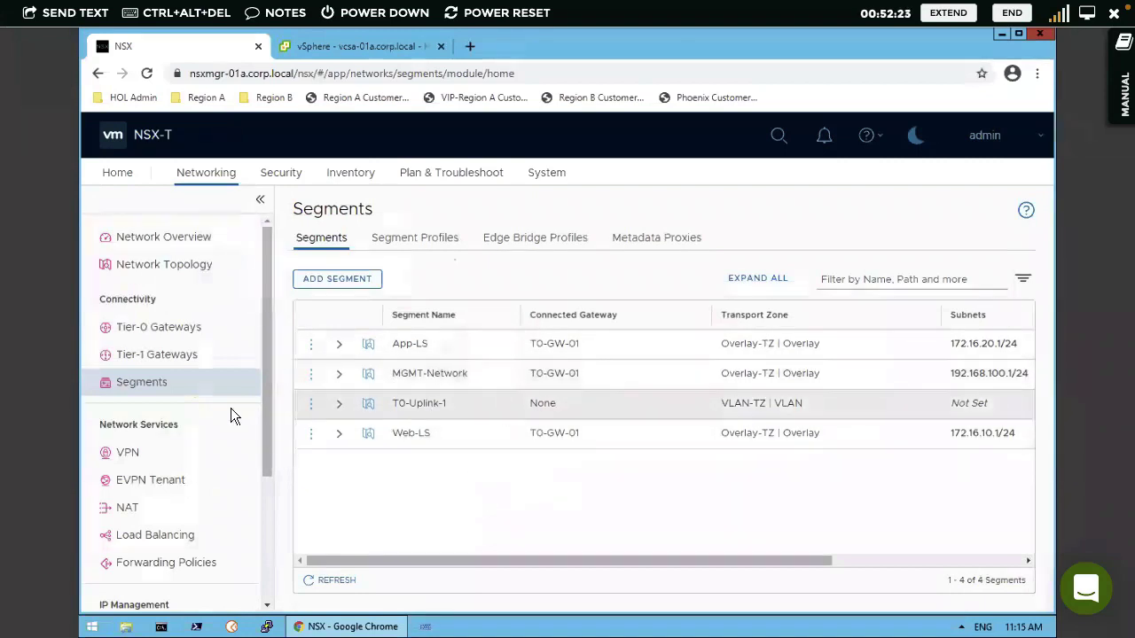
left_click(189, 389)
left_click(155, 355)
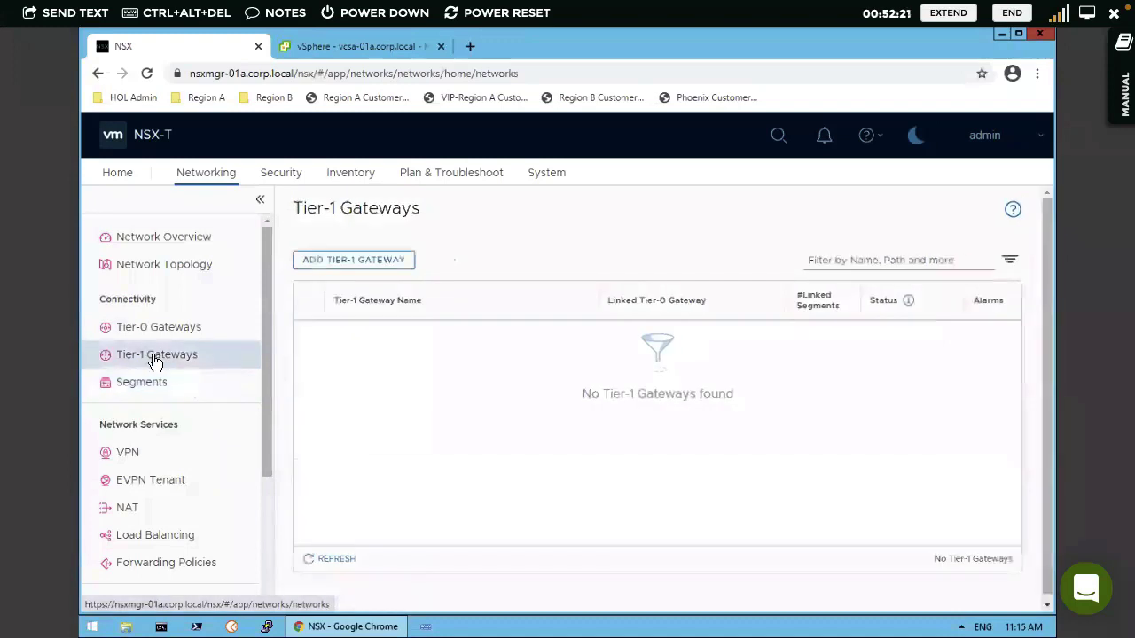
left_click(378, 264)
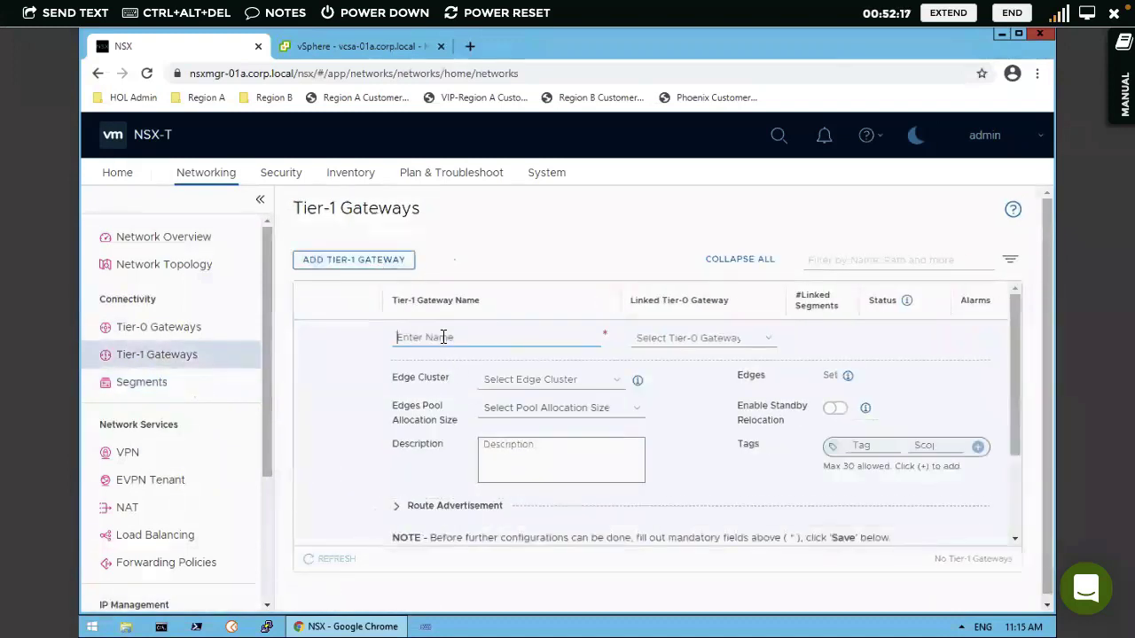
type("T1")
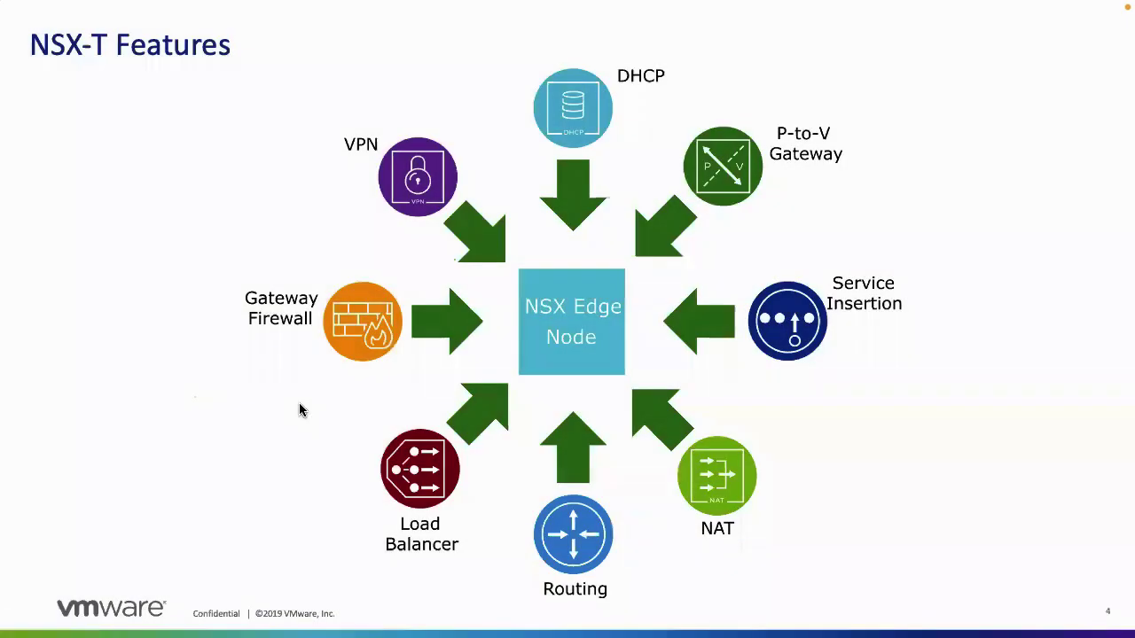
key("Right")
key("Right")
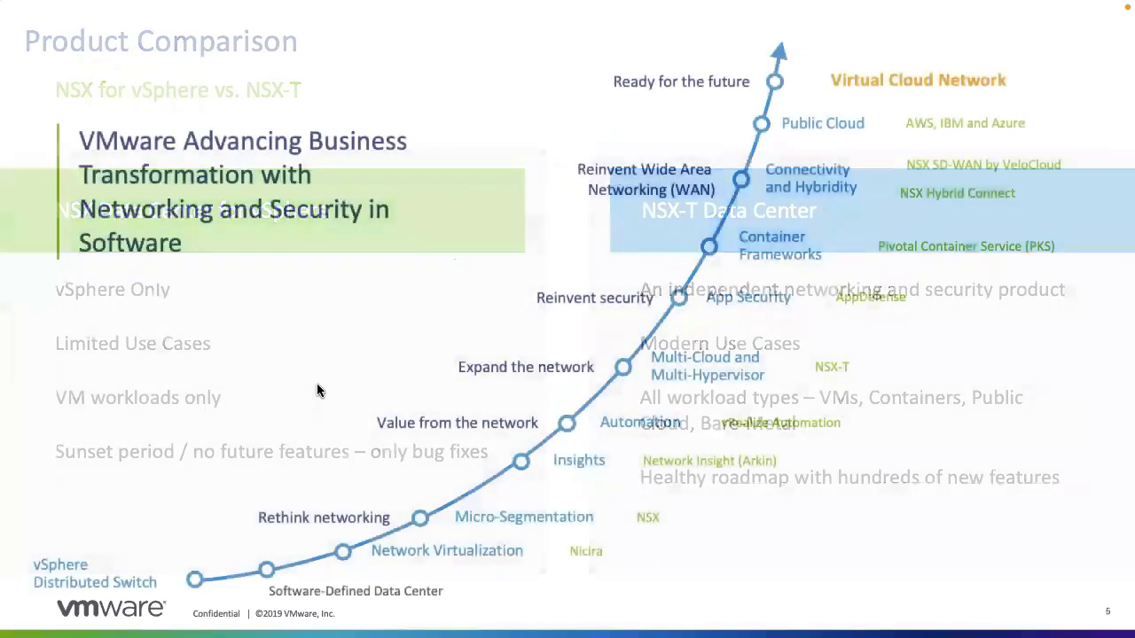
key("Right")
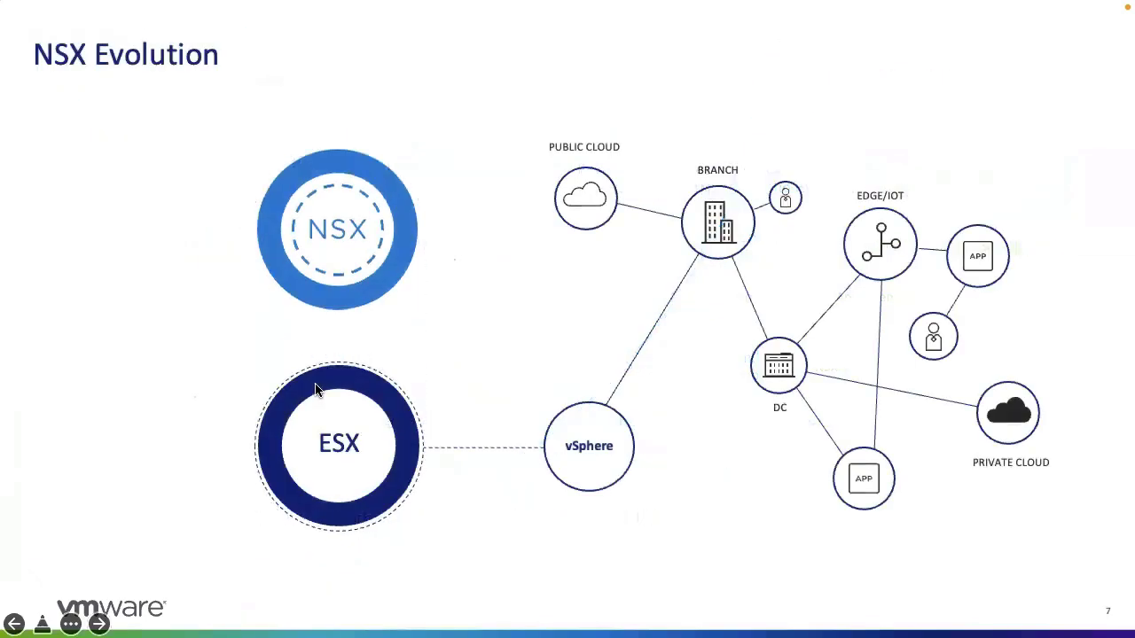
key("Right")
key("Right")
key("Right")
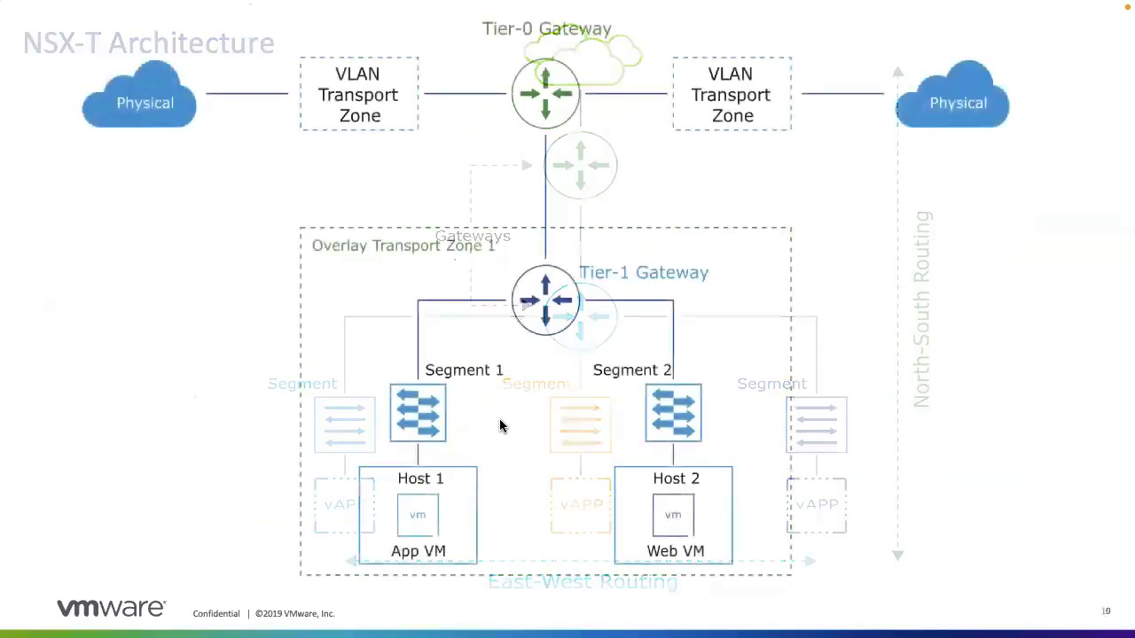
key("Right")
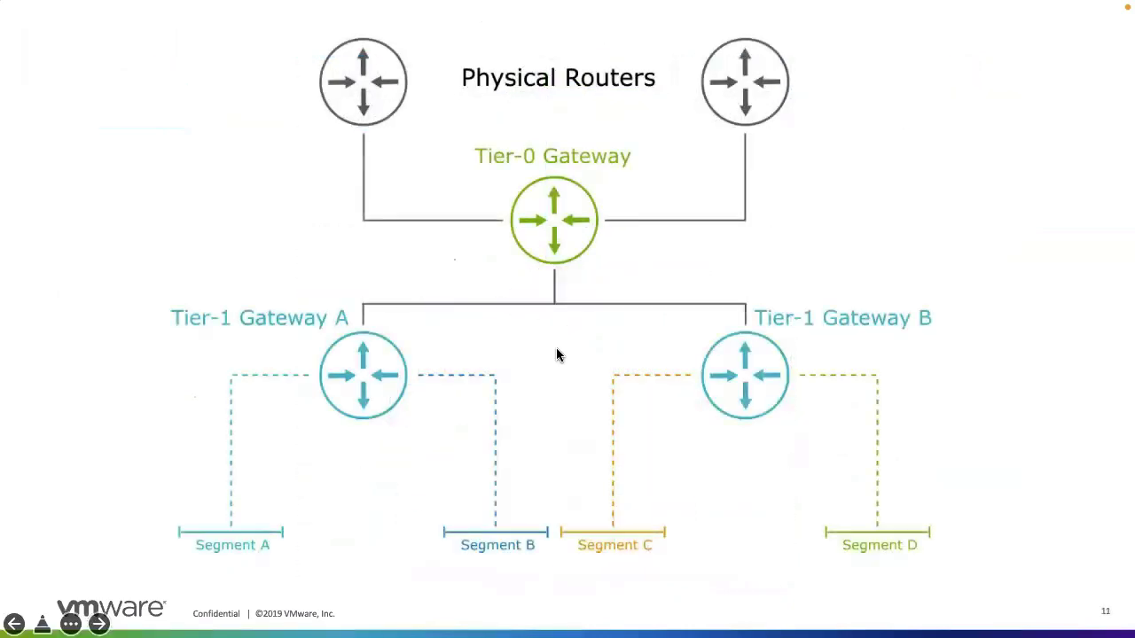
key("Left")
key("Left")
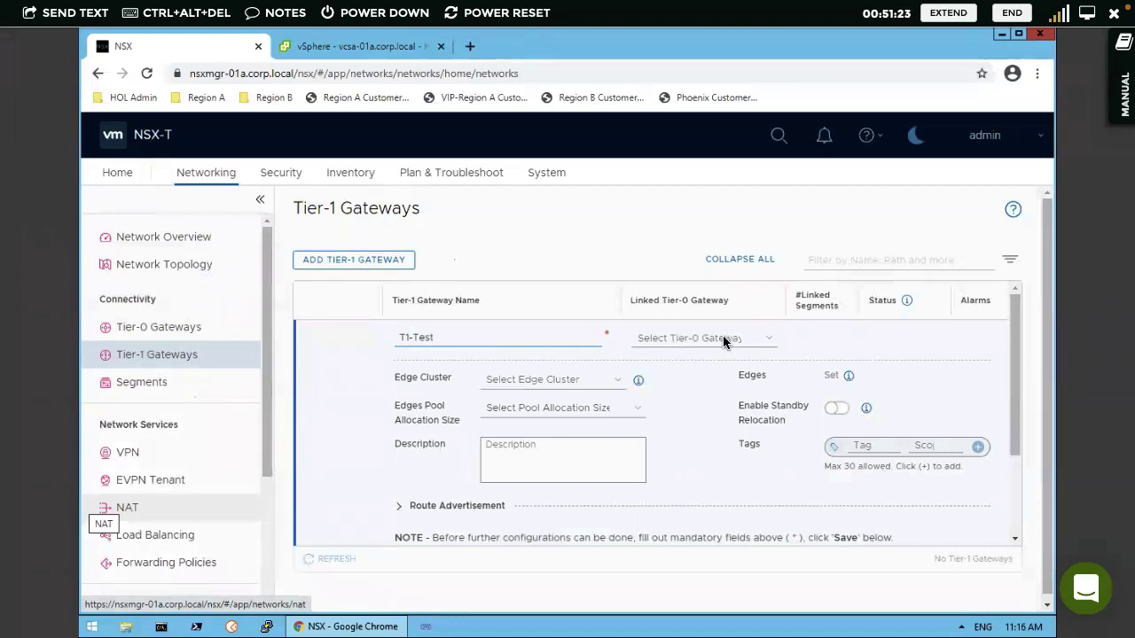
- Link T1-Test to Tier-0 gateway T0-GW-01 without an edge cluster, save it, and decline to continue its configuration
left_click(769, 341)
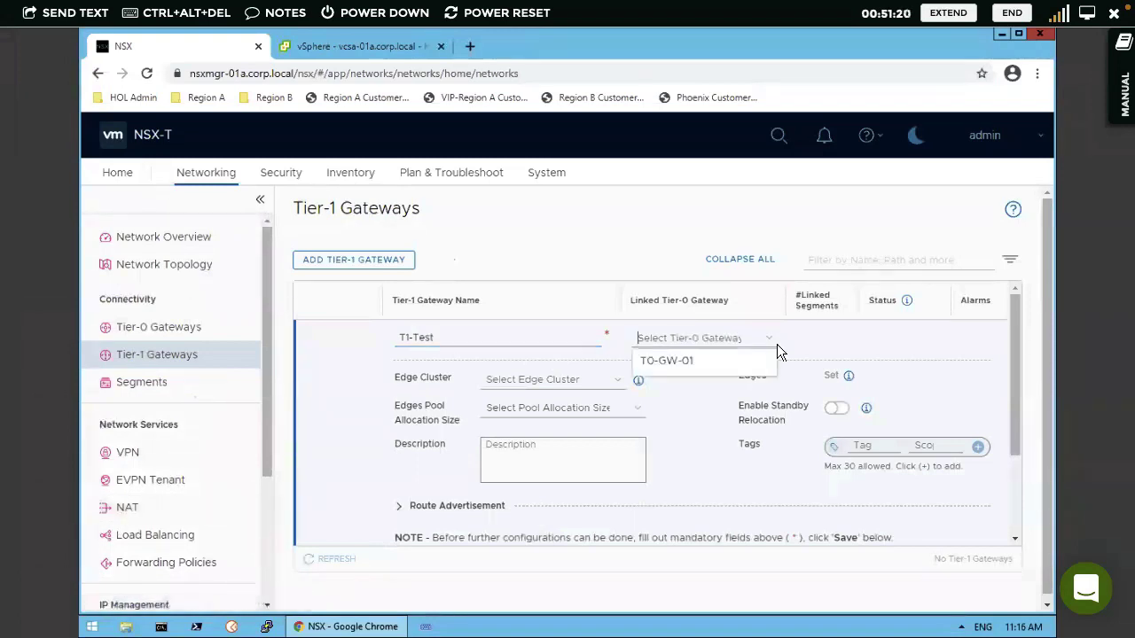
left_click(673, 364)
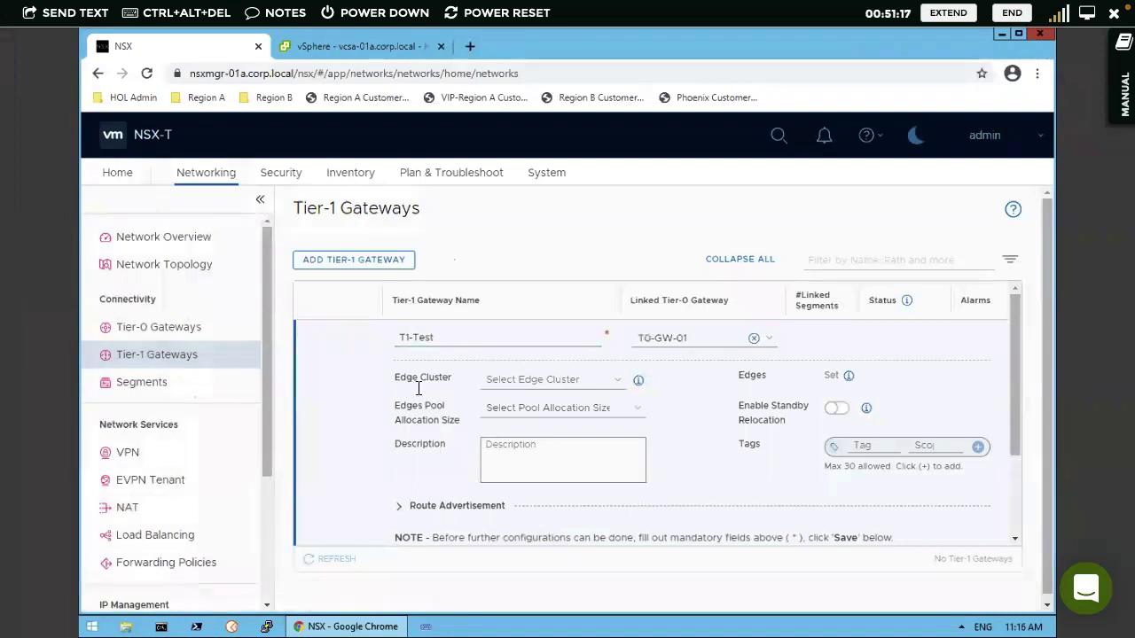
left_click(612, 379)
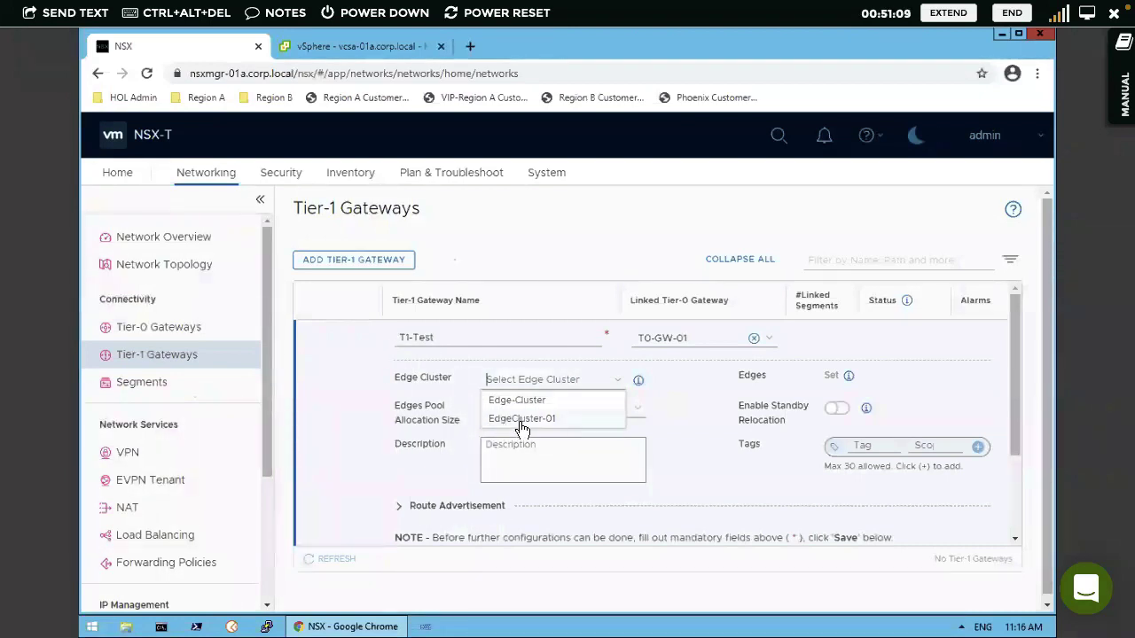
left_click(360, 379)
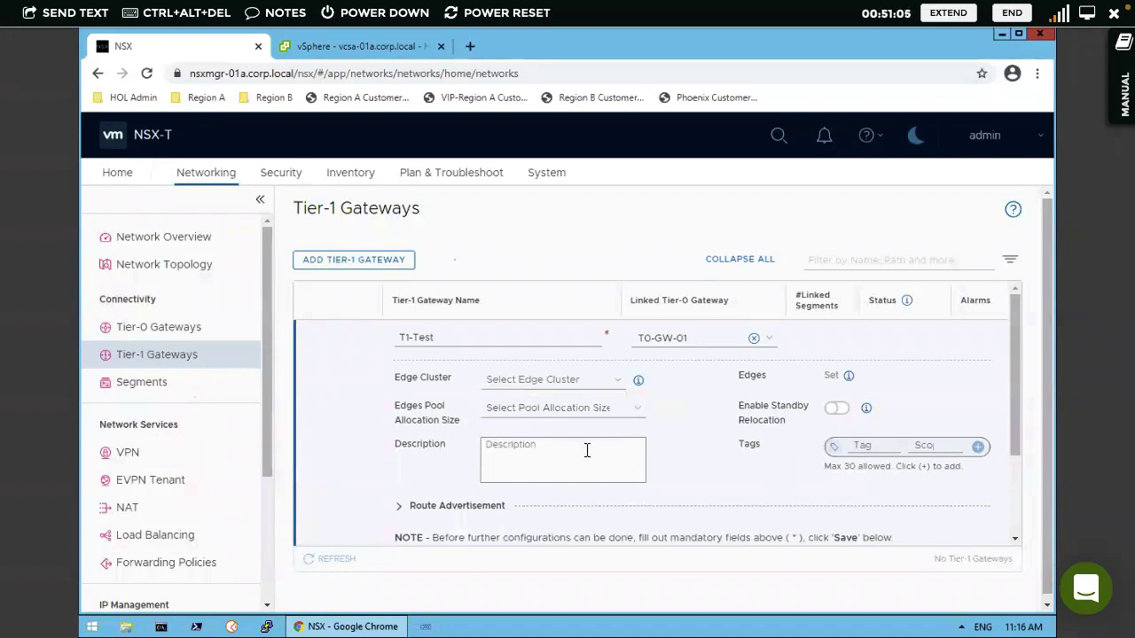
left_click_drag(1012, 357, 954, 489)
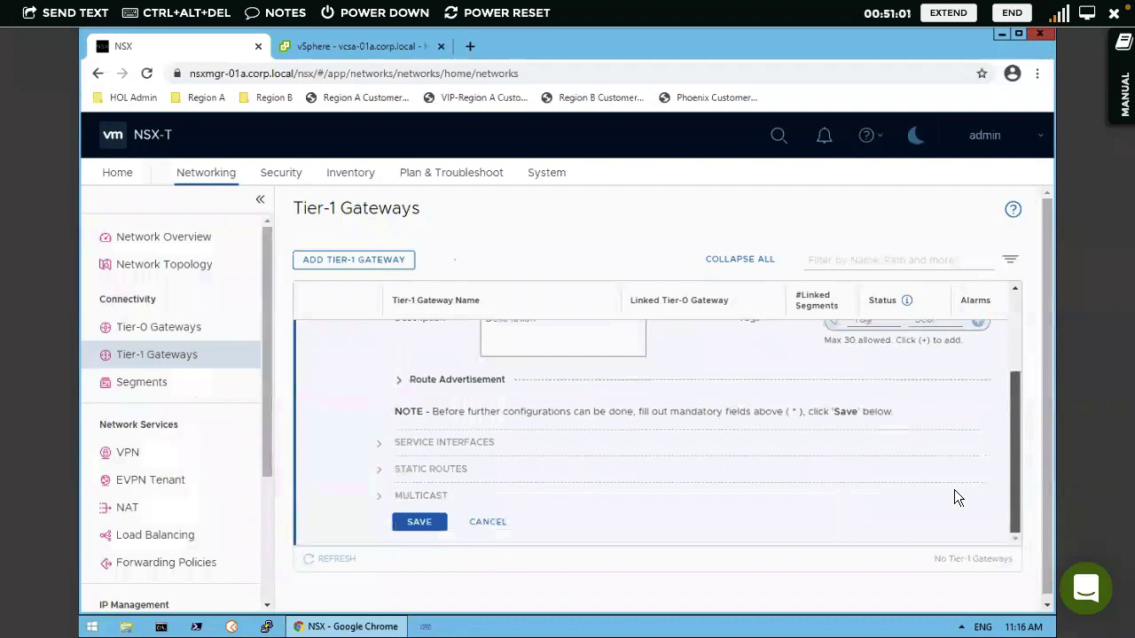
left_click(420, 523)
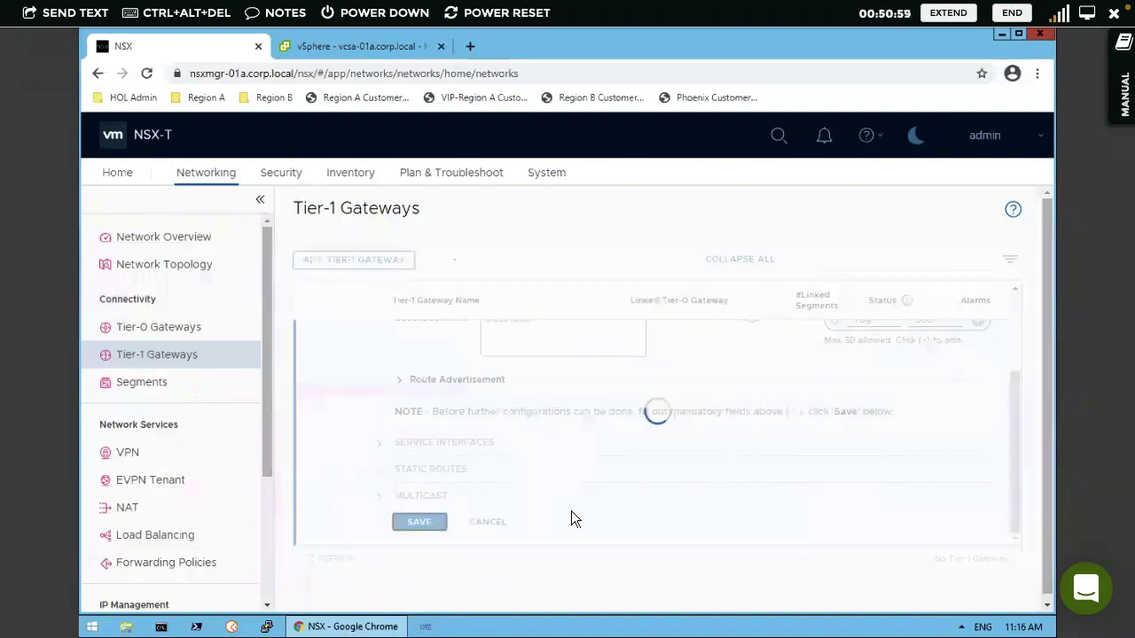
left_click(685, 391)
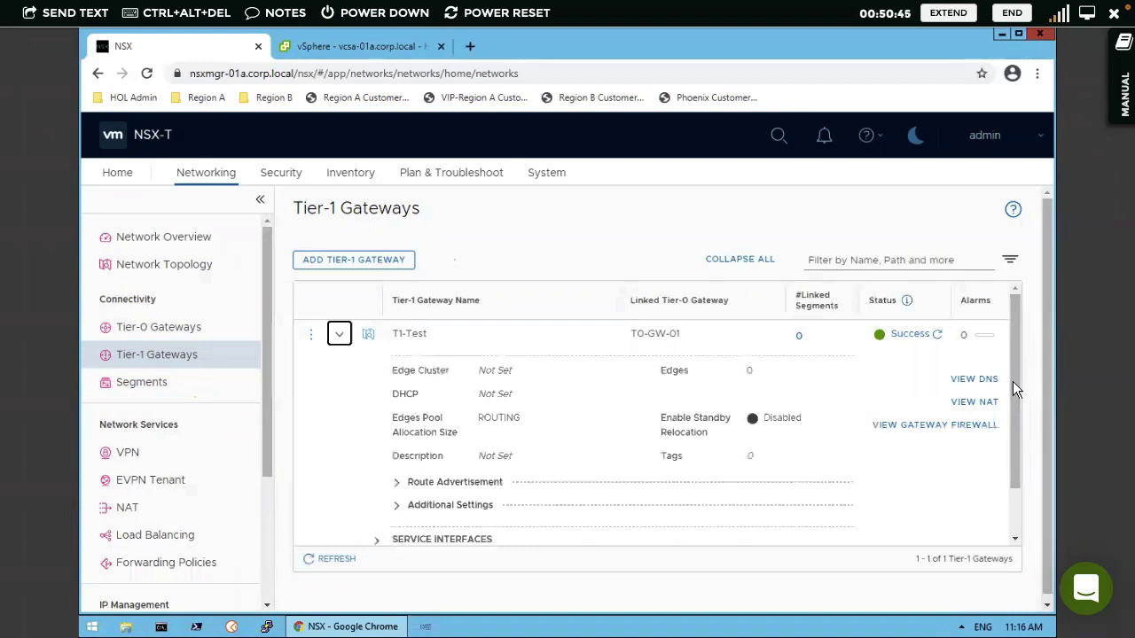
left_click_drag(1014, 422, 1007, 477)
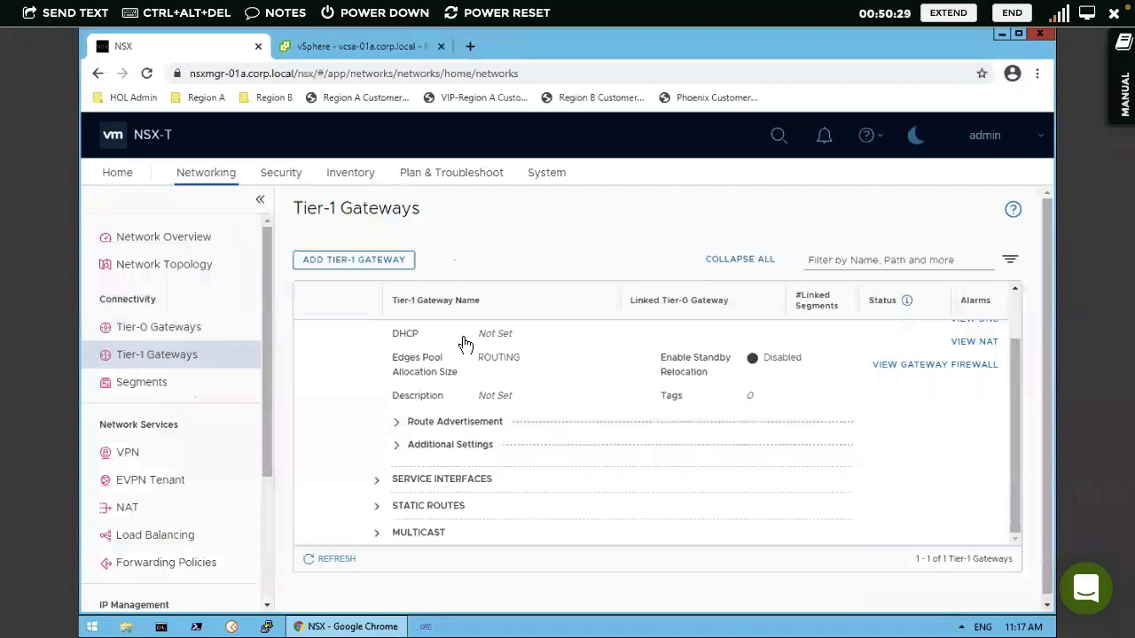
- Open the MGMT-Network segment for editing, view its connected gateway choices, and close it without making changes
left_click(154, 326)
left_click(154, 383)
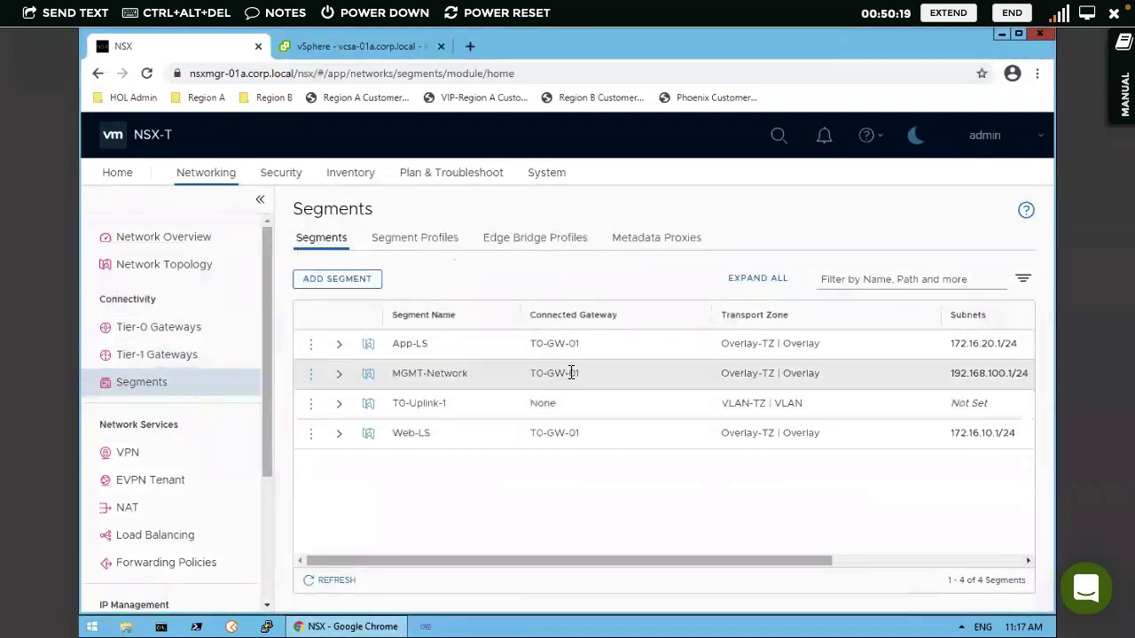
left_click(311, 374)
left_click(355, 356)
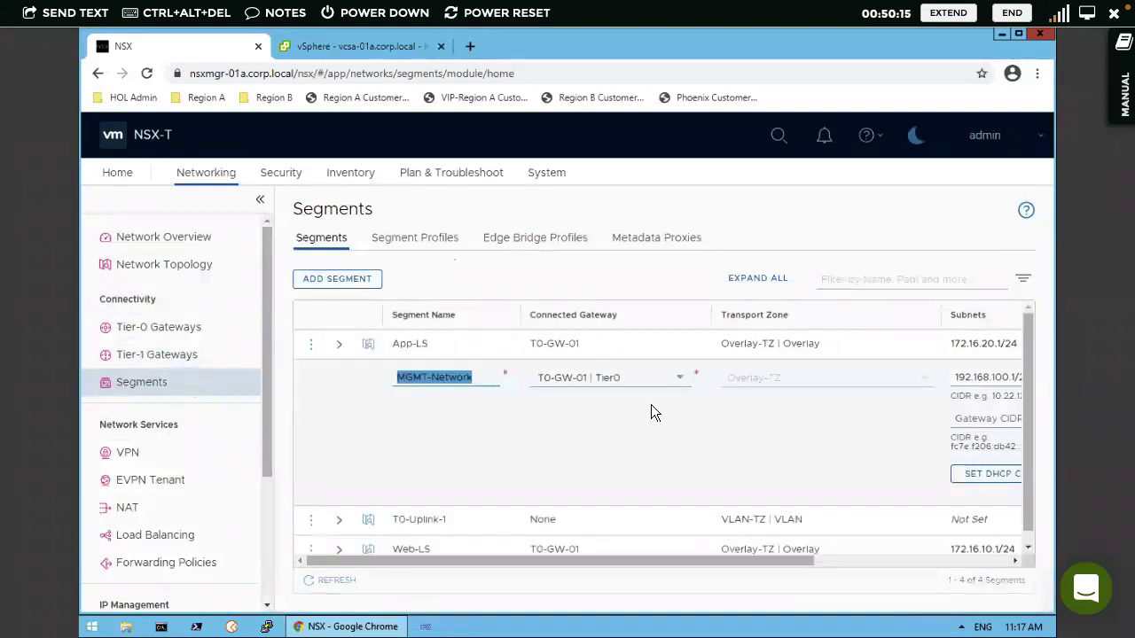
left_click(679, 383)
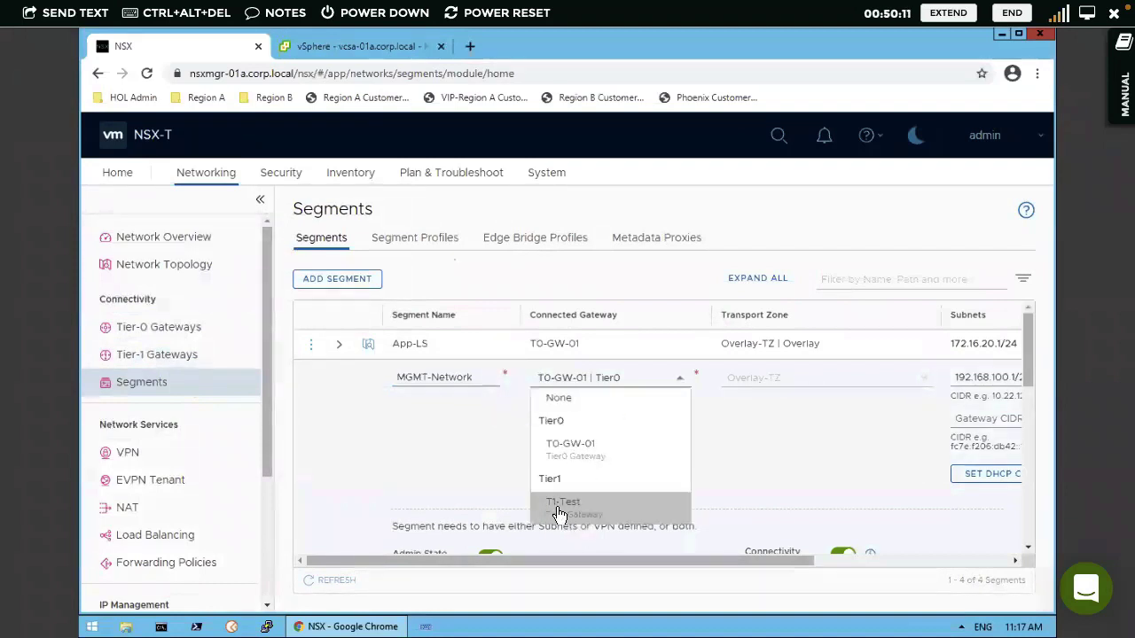
left_click(413, 464)
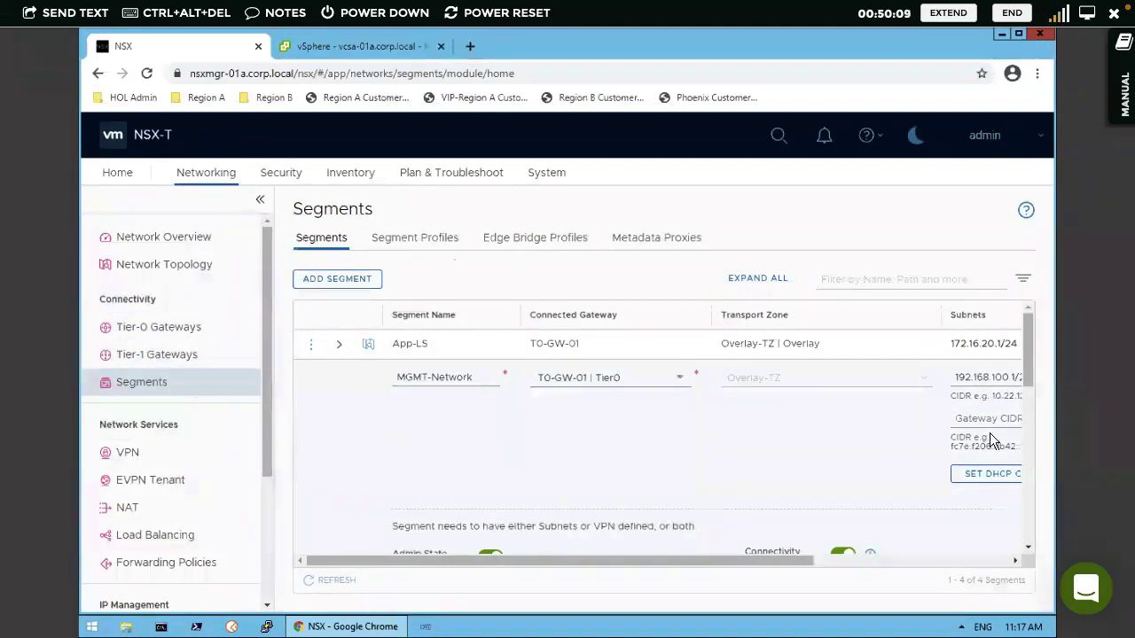
left_click_drag(1026, 374, 1016, 514)
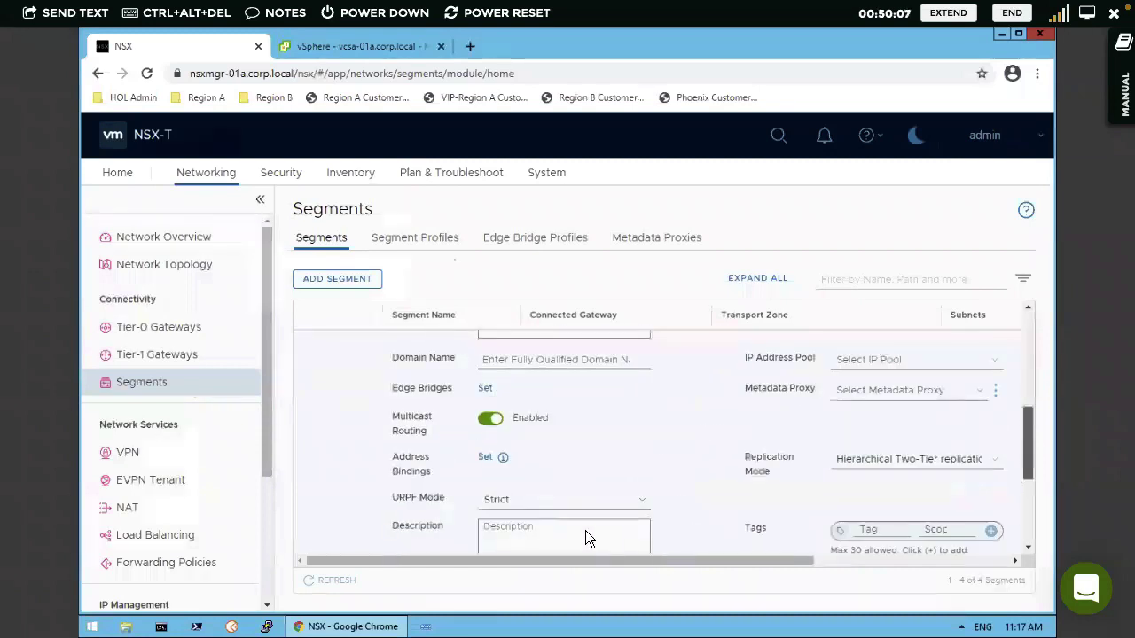
scroll(587, 537, "down", 3)
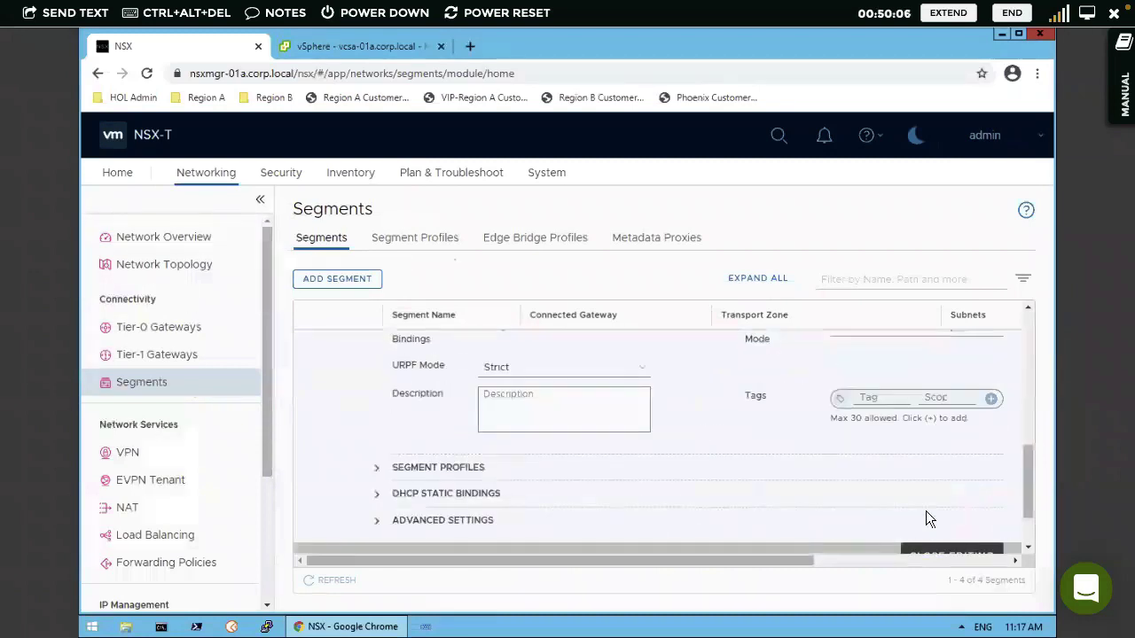
left_click(995, 552)
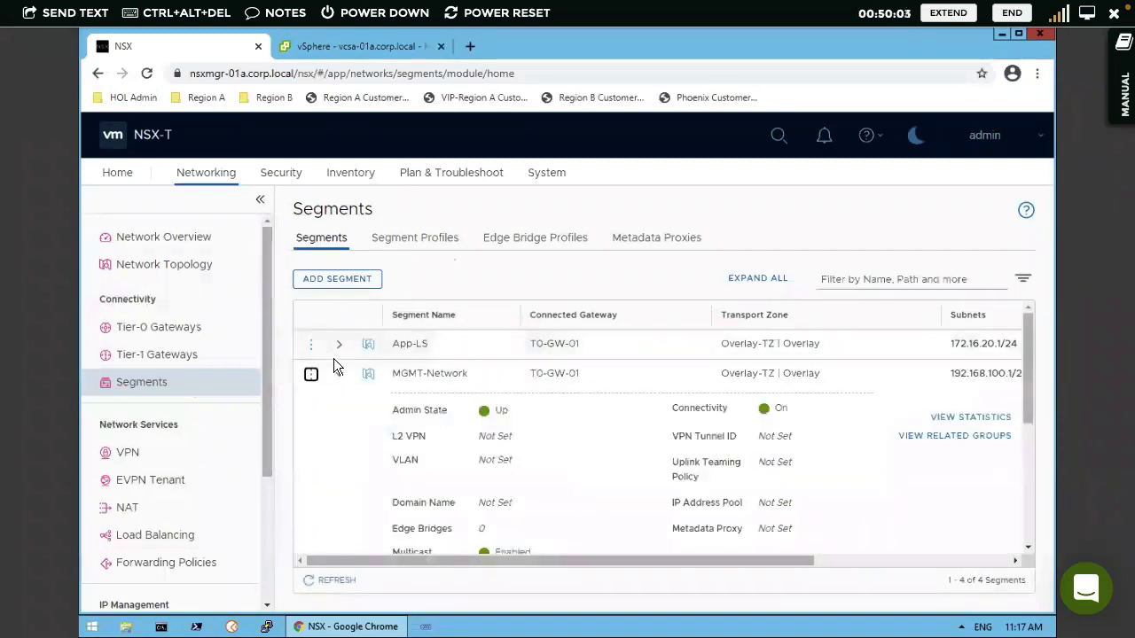
left_click(339, 373)
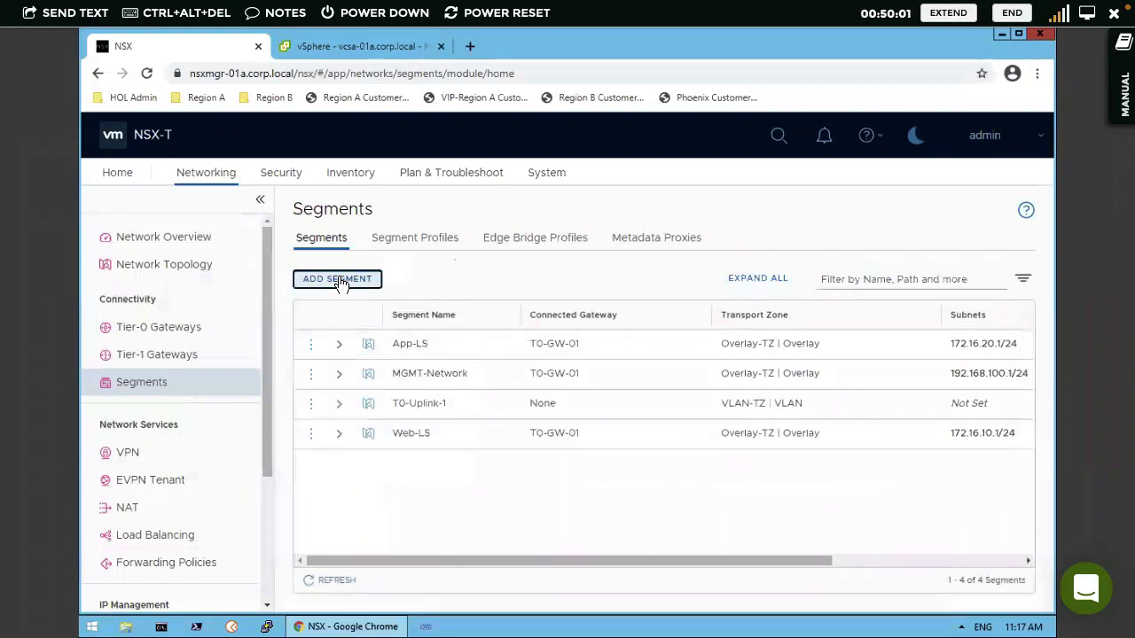
- Start a new segment named DMZ-APP and connect it to the Tier-1 gateway T1-Test
left_click(339, 281)
left_click(445, 347)
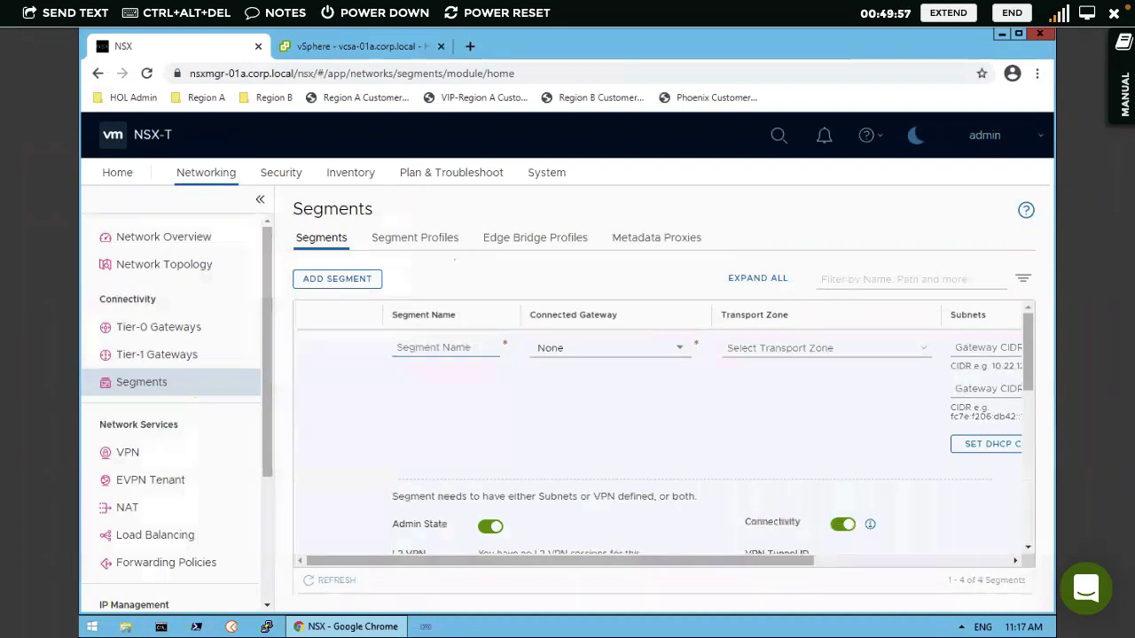
type("DMZ-A")
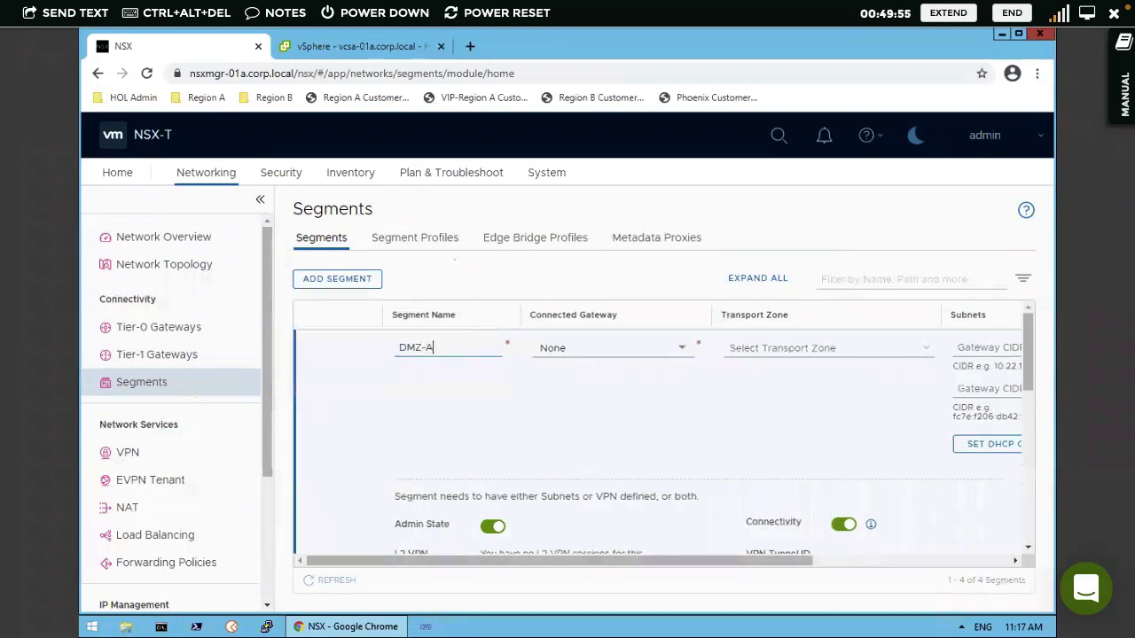
type("PP")
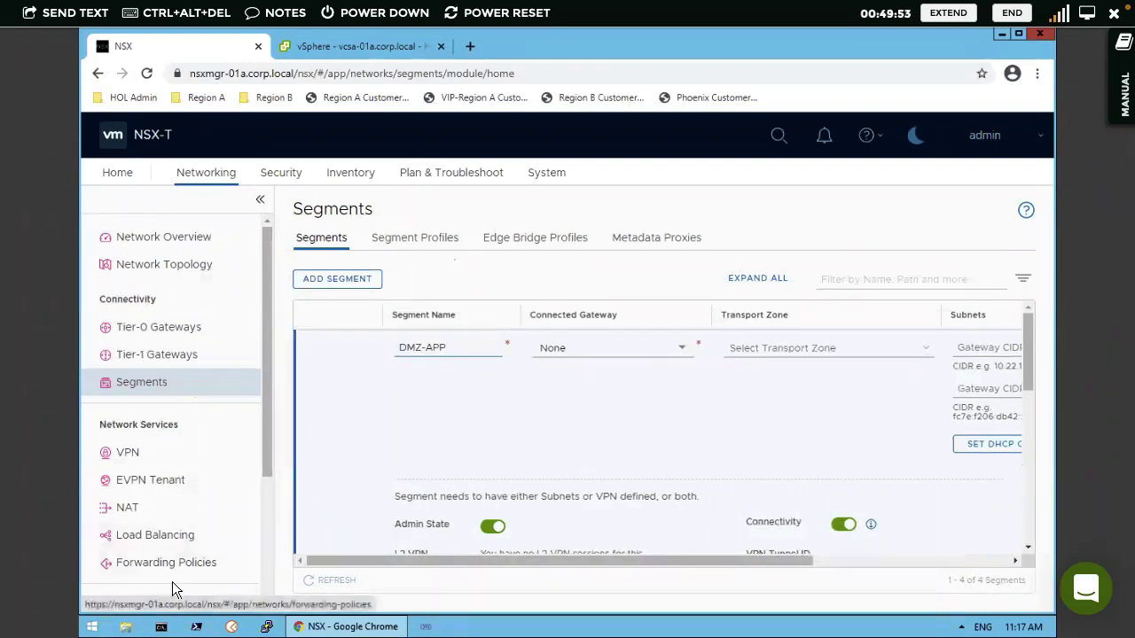
left_click(682, 350)
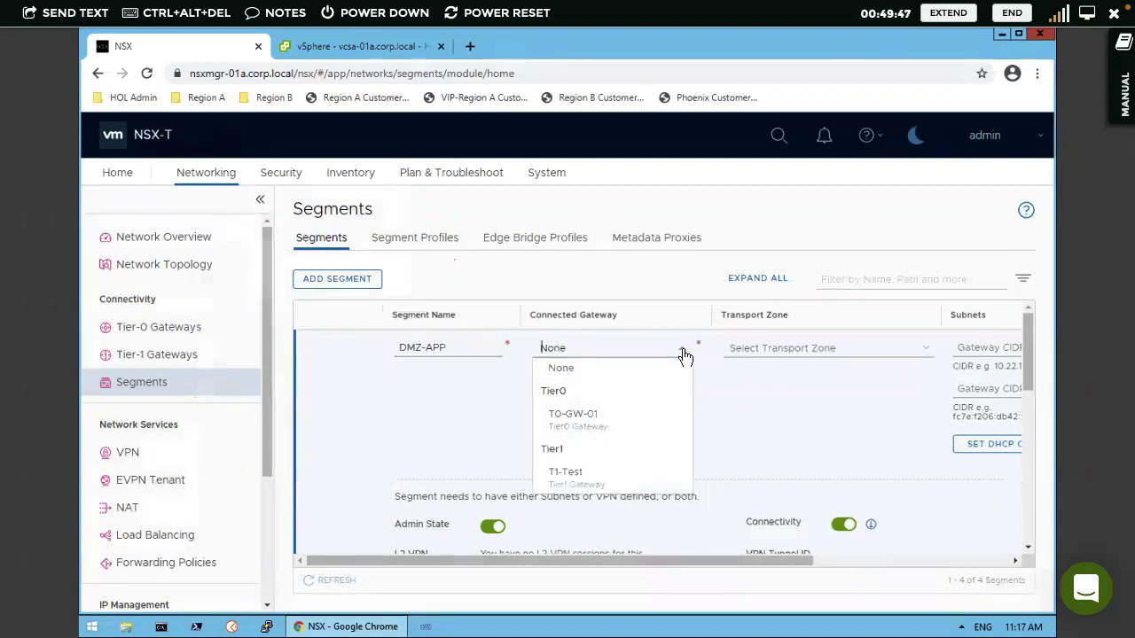
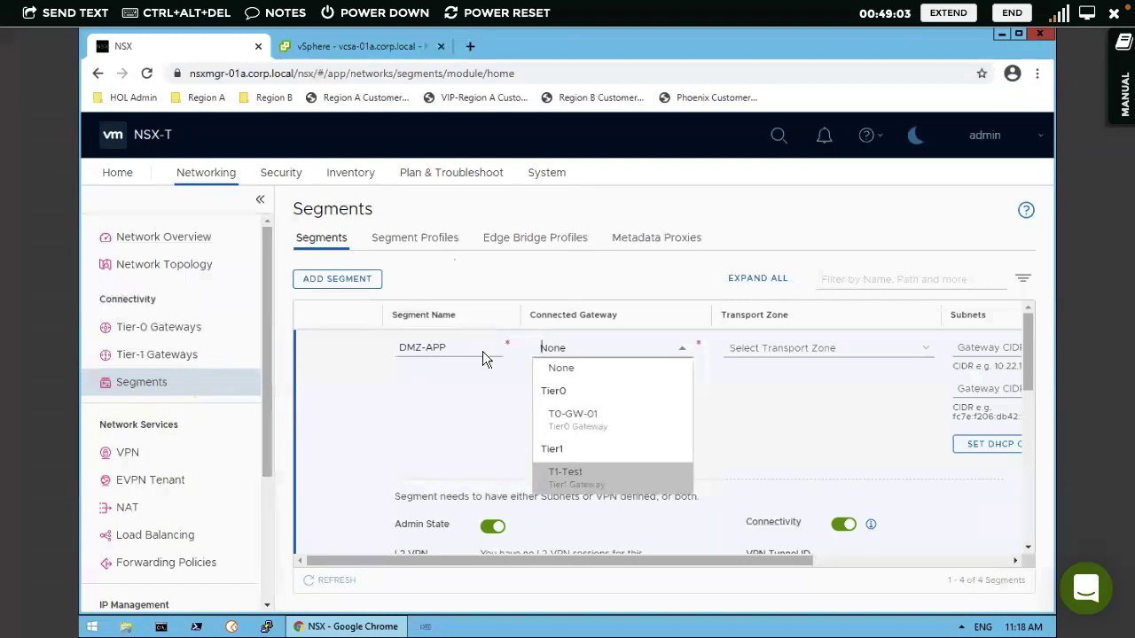
left_click(558, 477)
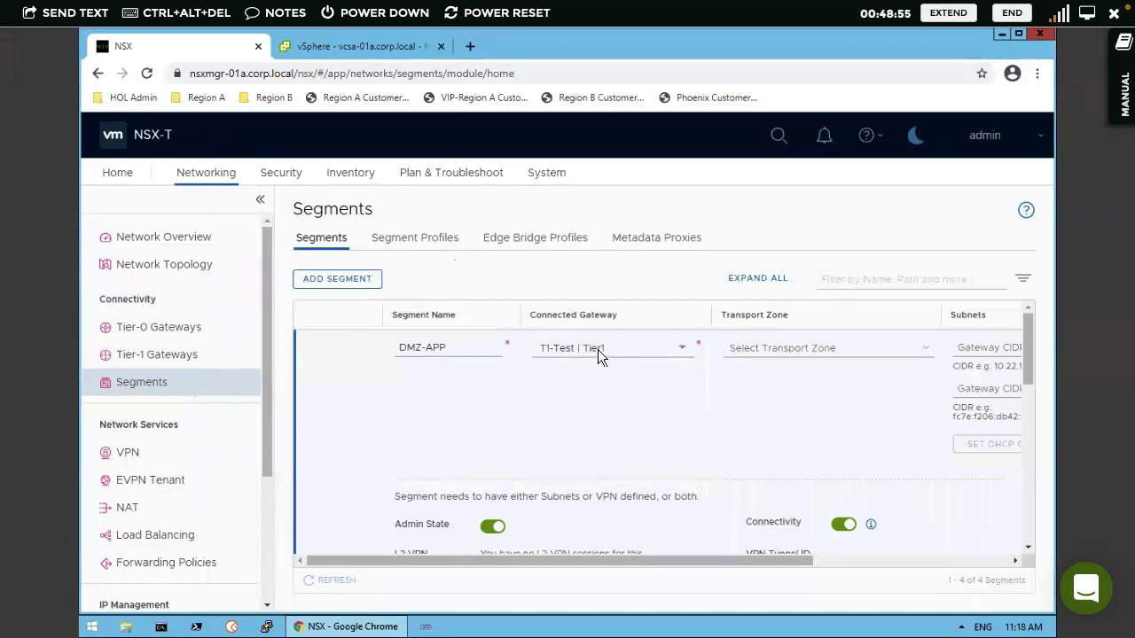
- Set the DMZ-APP segment's transport zone to Overlay-TZ and clear all notifications
left_click(823, 351)
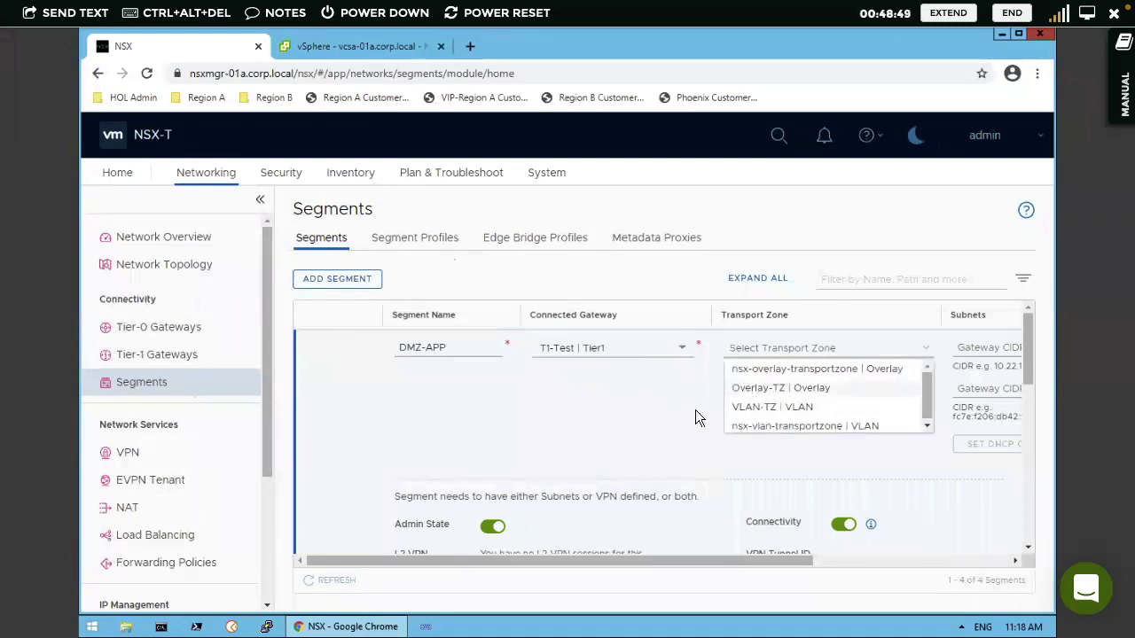
key("Return")
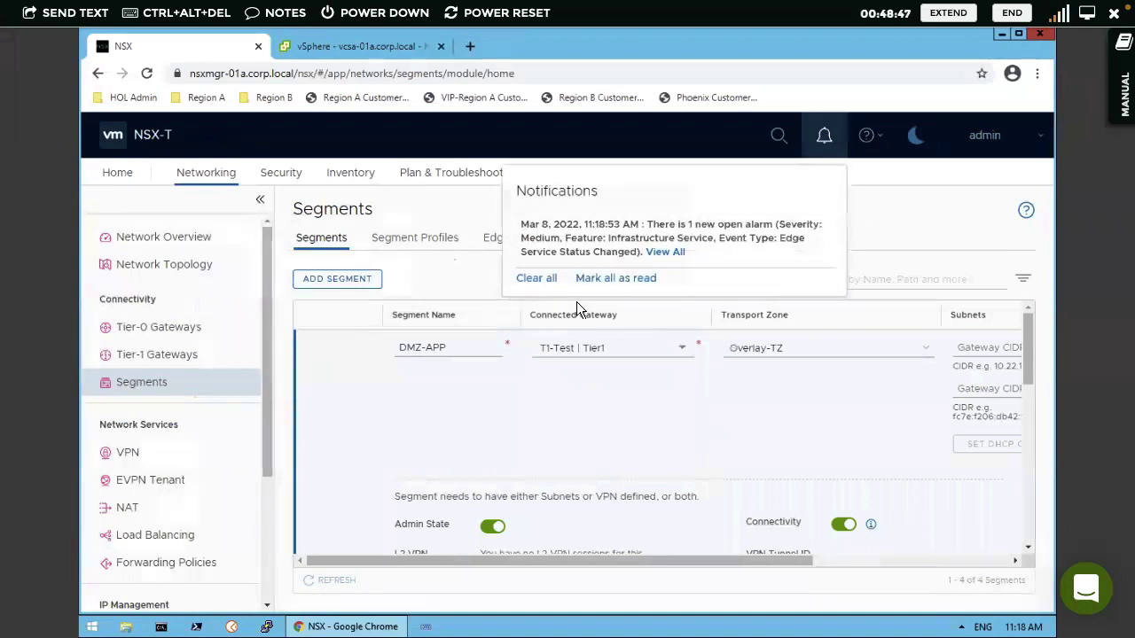
left_click(550, 279)
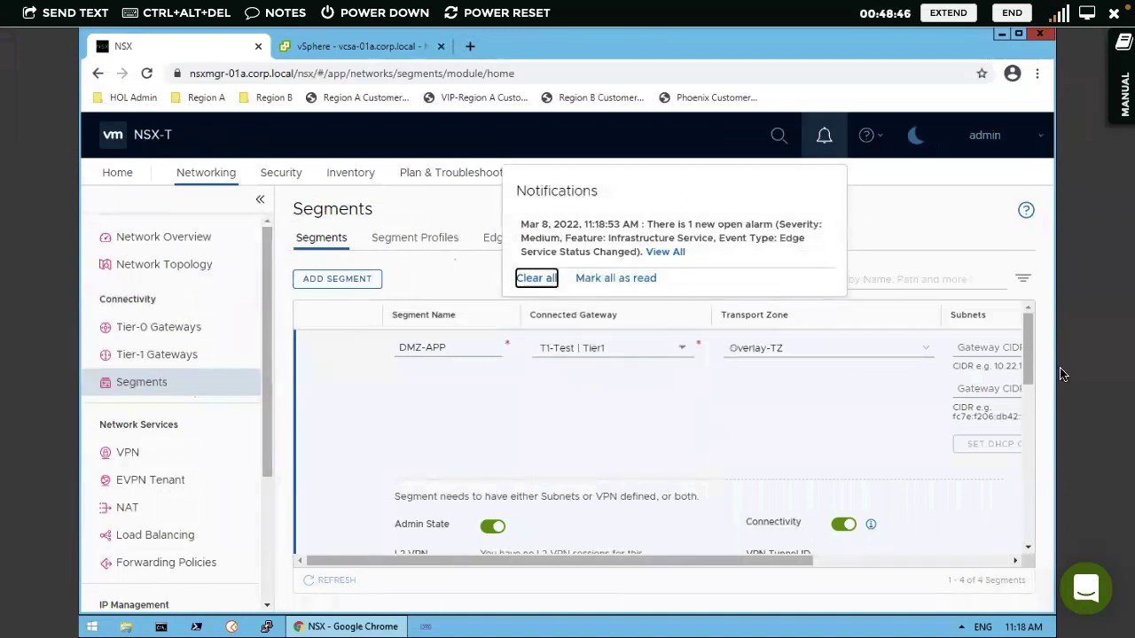
- Set the DMZ-APP segment's gateway CIDR to 10.10.150.1/24, save it, and decline to continue its configuration
left_click(983, 346)
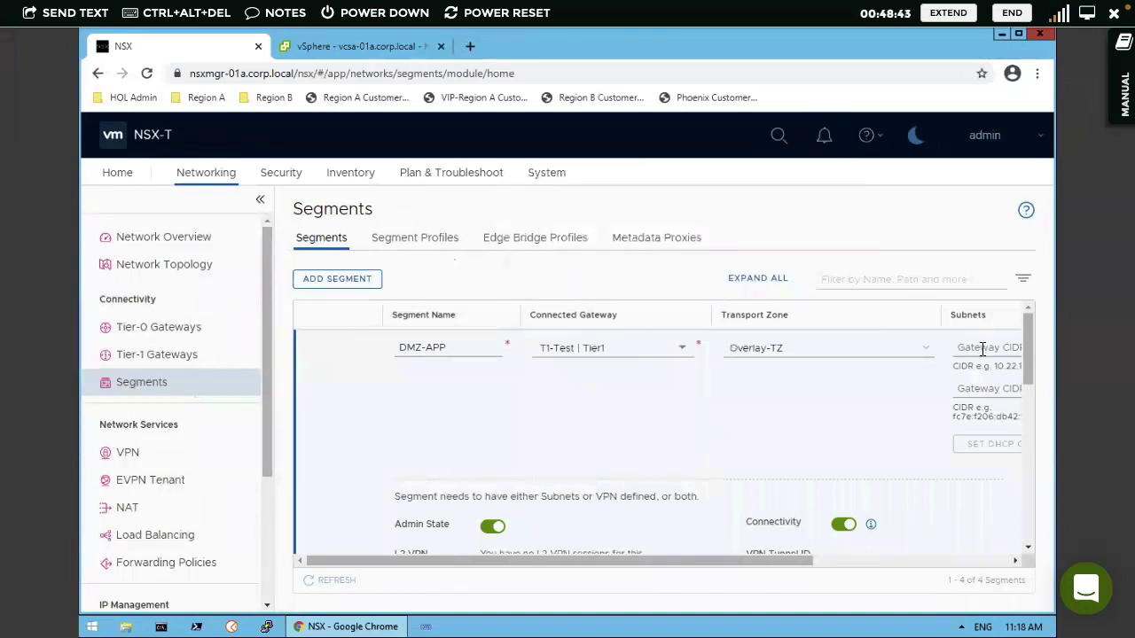
type("10.10.150.1")
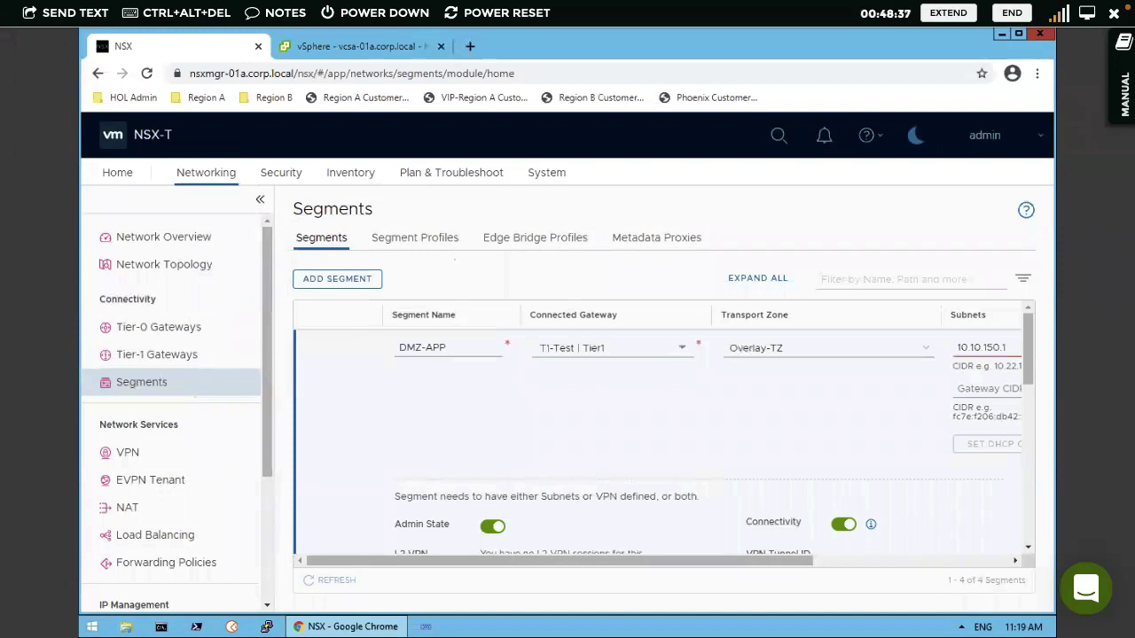
type("/24")
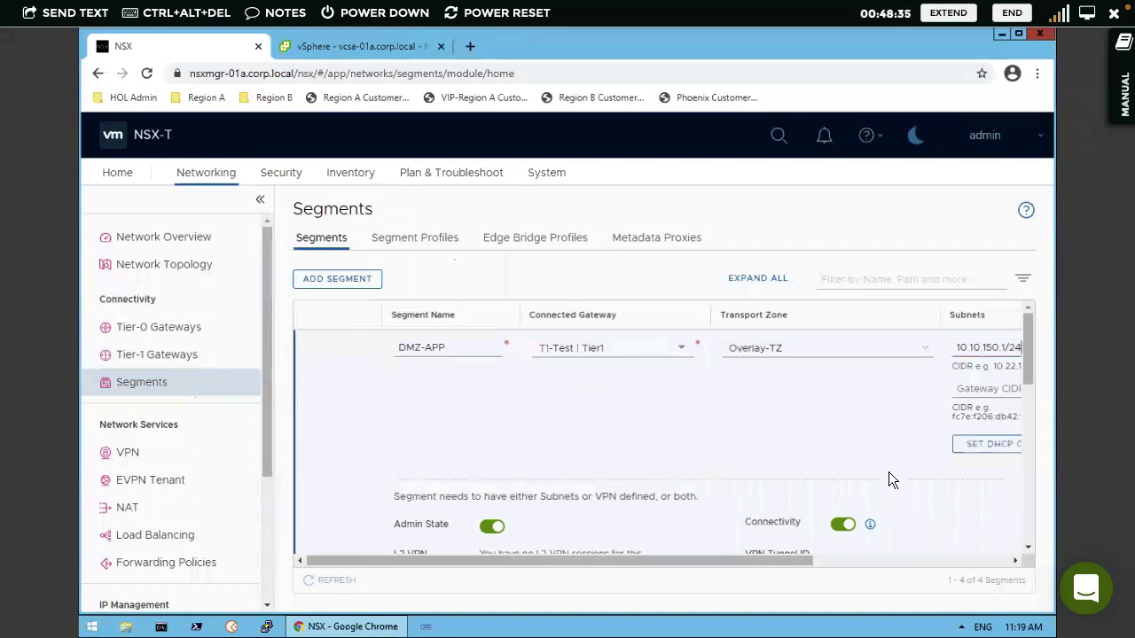
scroll(1023, 472, "down", 5)
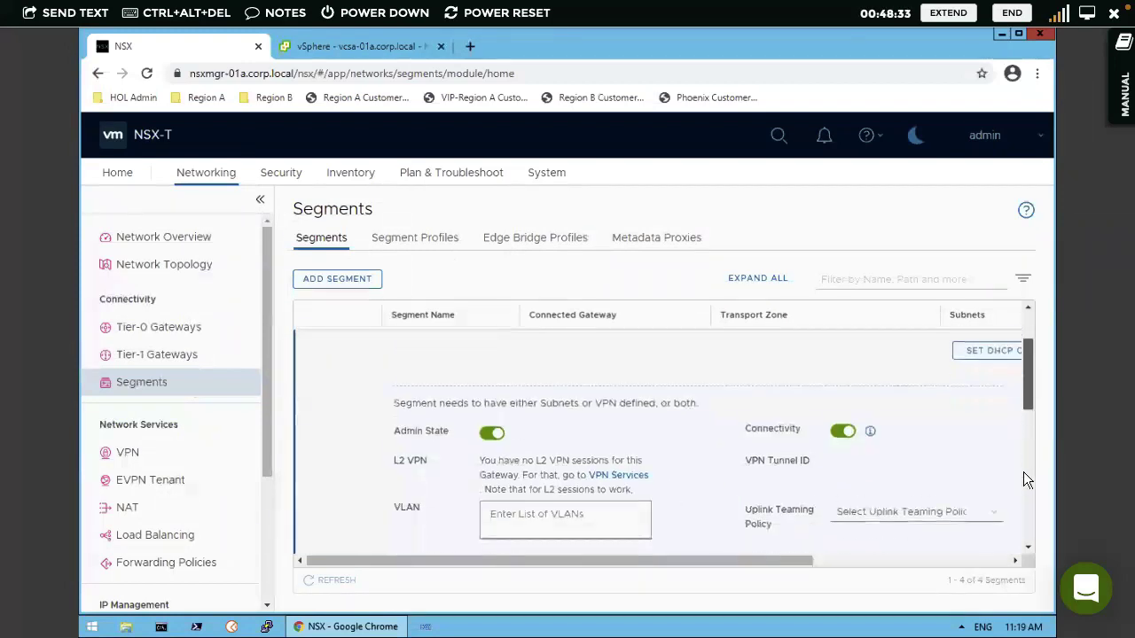
scroll(1021, 523, "down", 3)
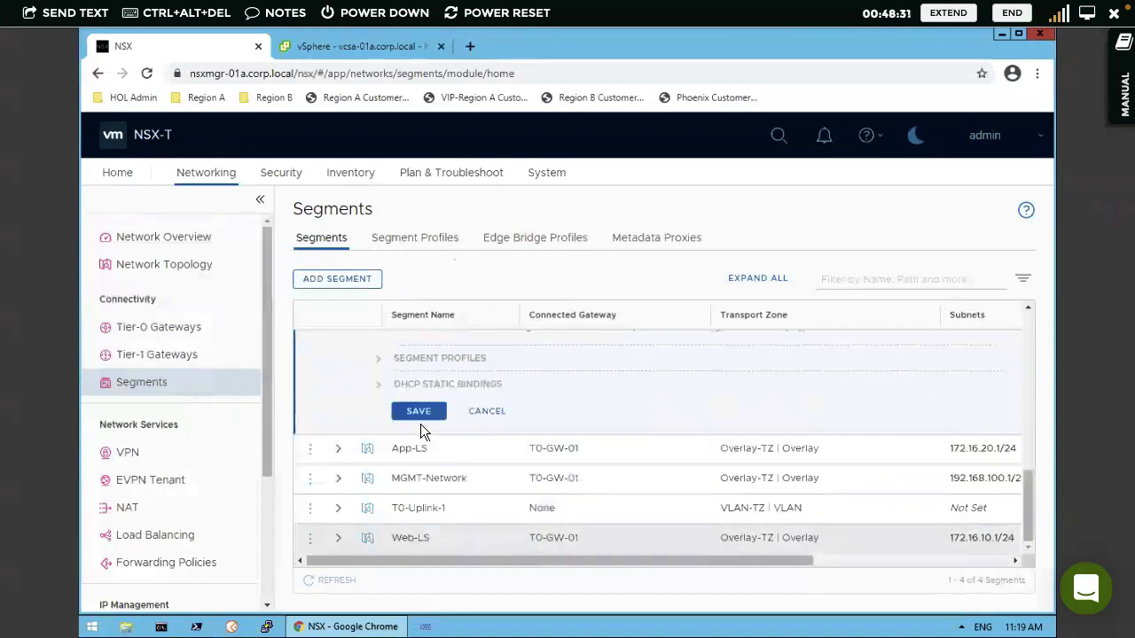
left_click(418, 411)
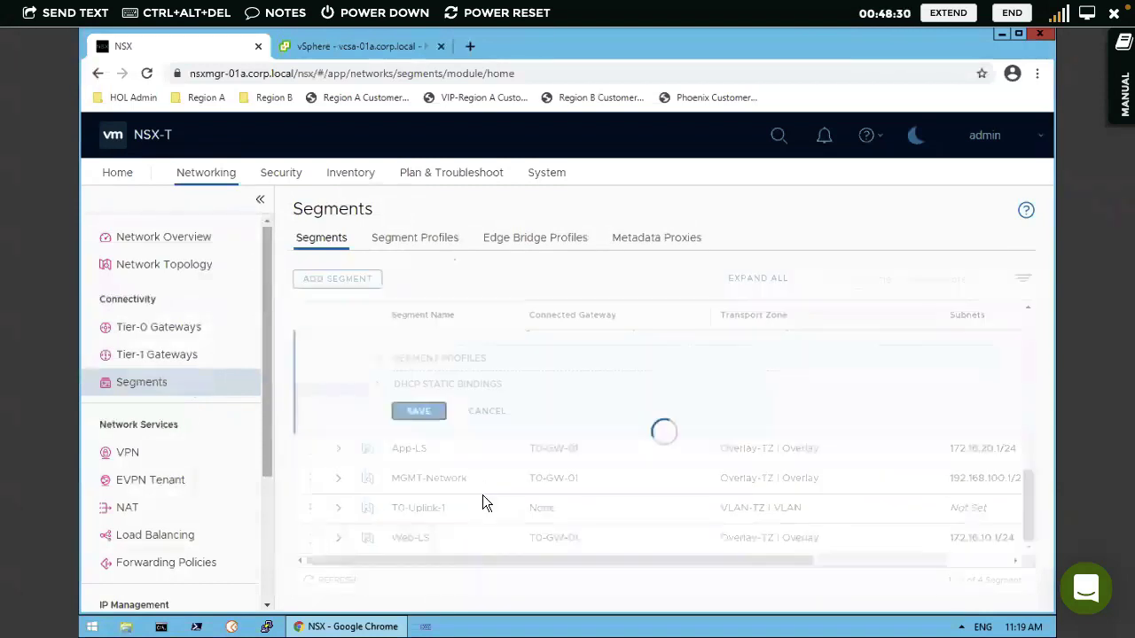
left_click(685, 400)
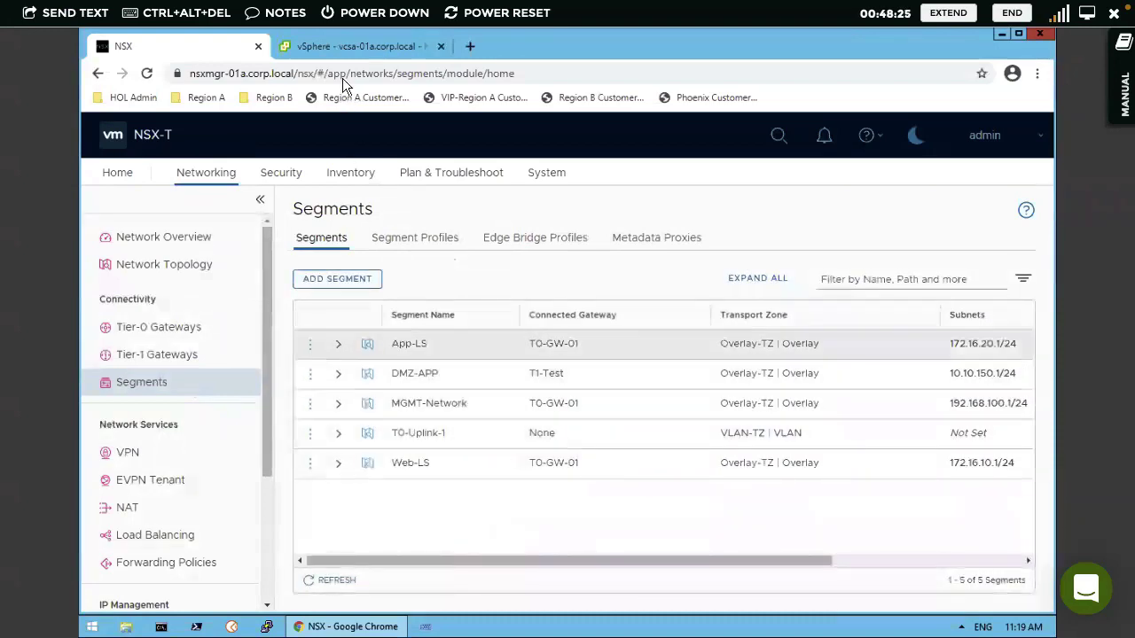
- Switch to the vSphere Client and open the settings of the phoenix-app-01a virtual machine from the hosts and clusters inventory
left_click(336, 47)
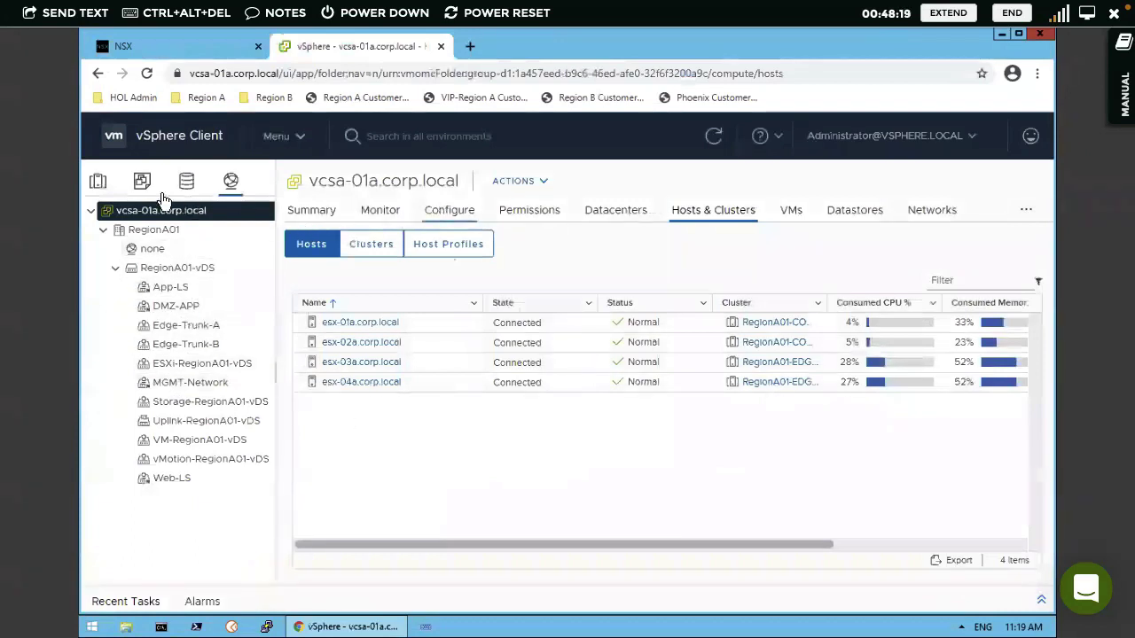
left_click(98, 182)
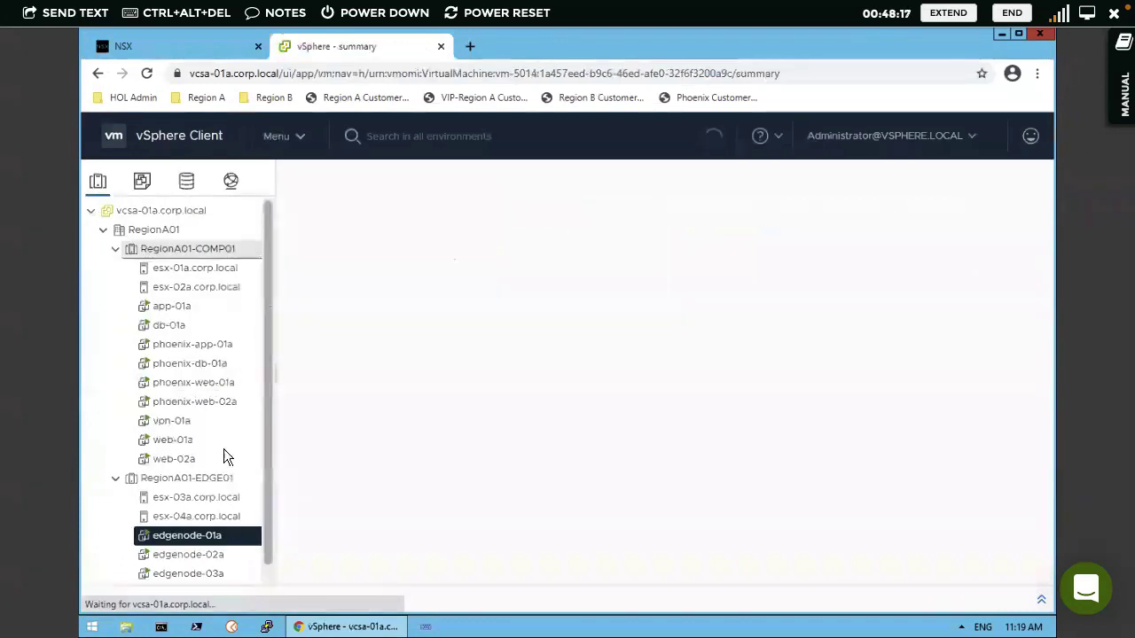
left_click(177, 348)
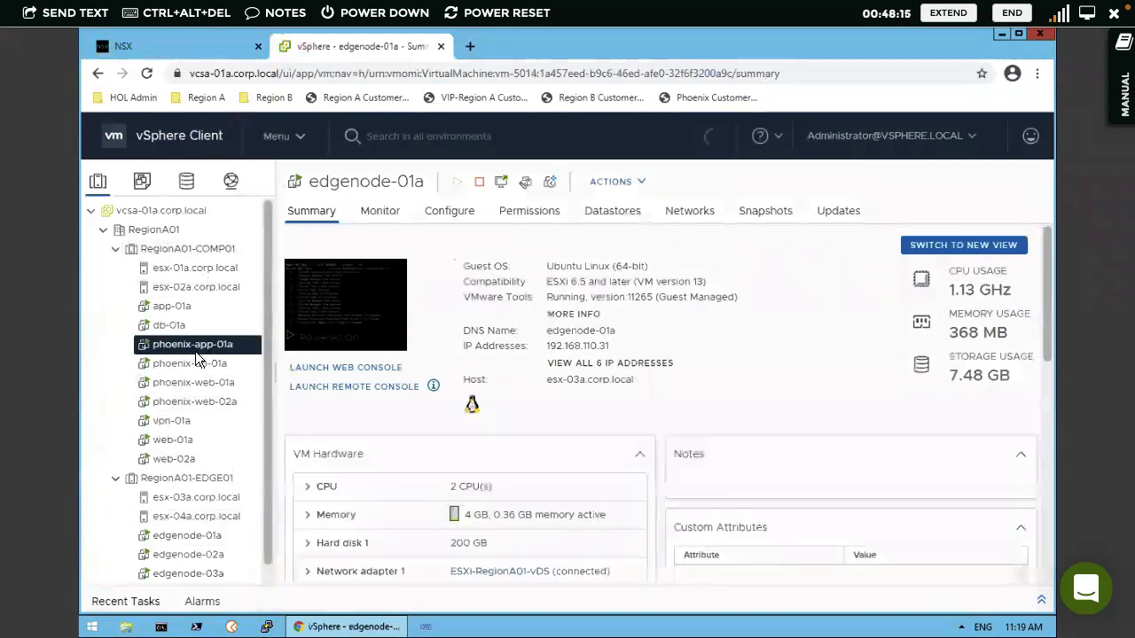
right_click(182, 352)
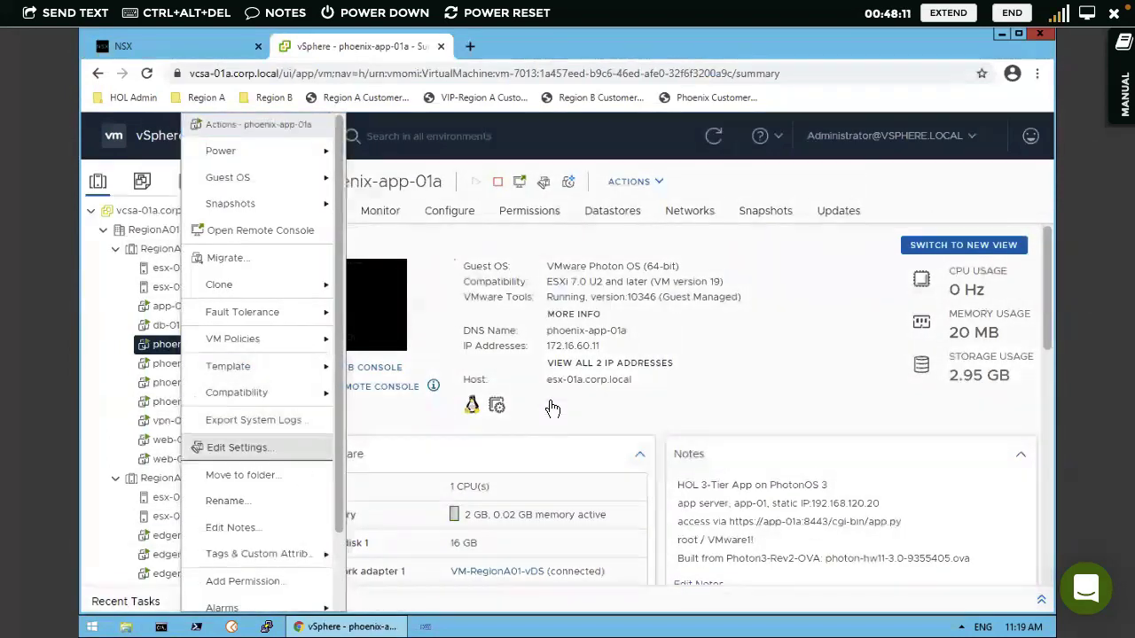
left_click(233, 447)
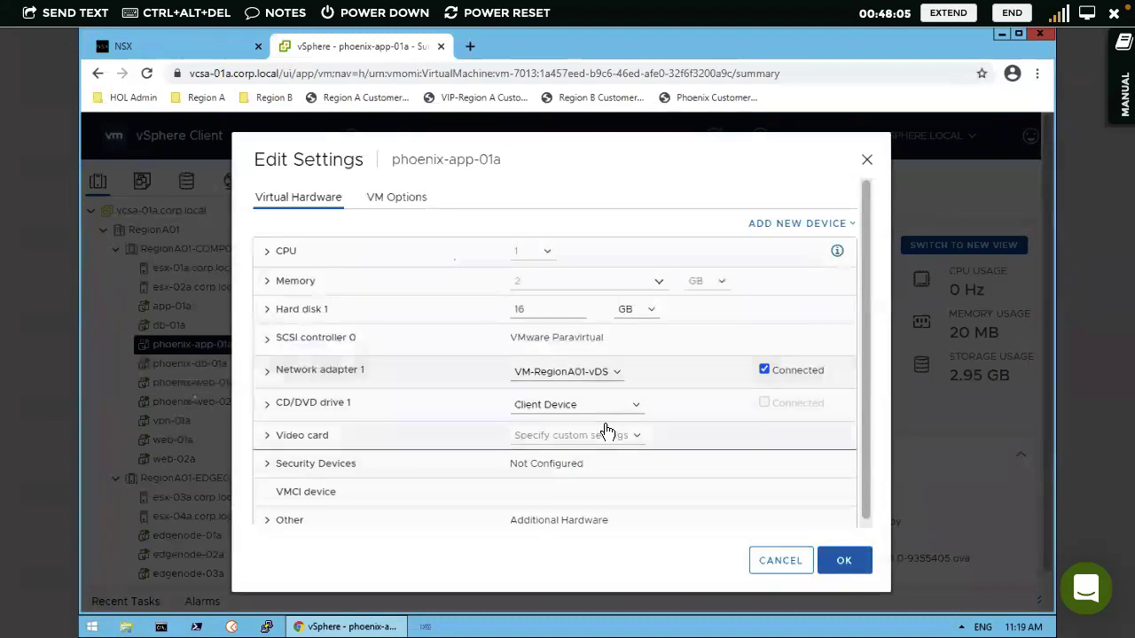
- Connect network adapter 1 of phoenix-app-01a to the DMZ-APP network and save the settings
left_click(591, 377)
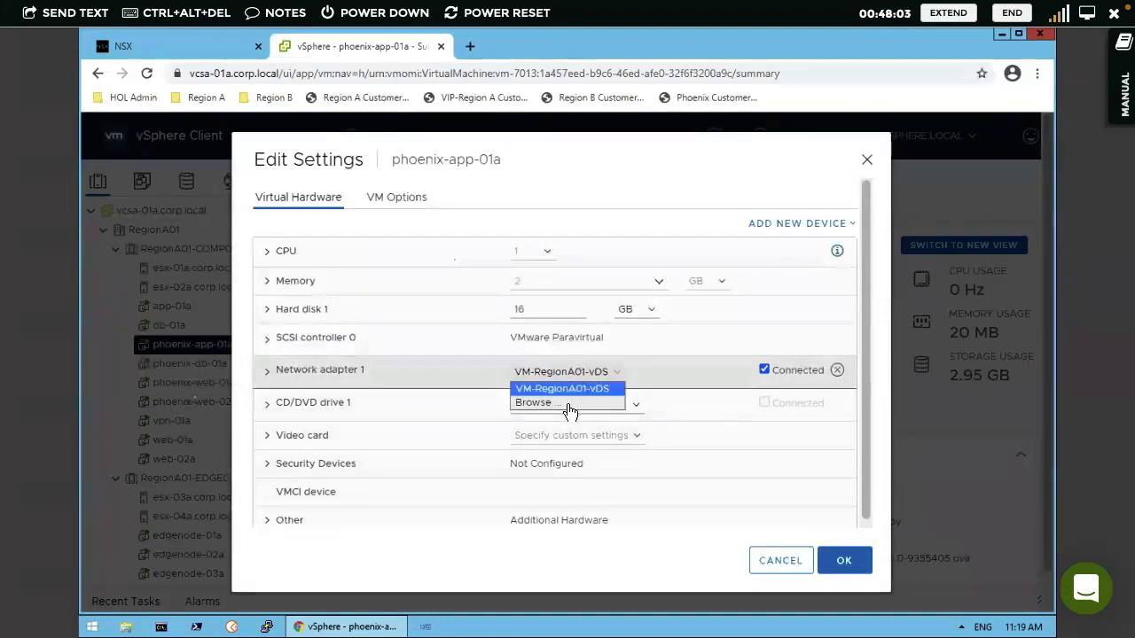
key("Return")
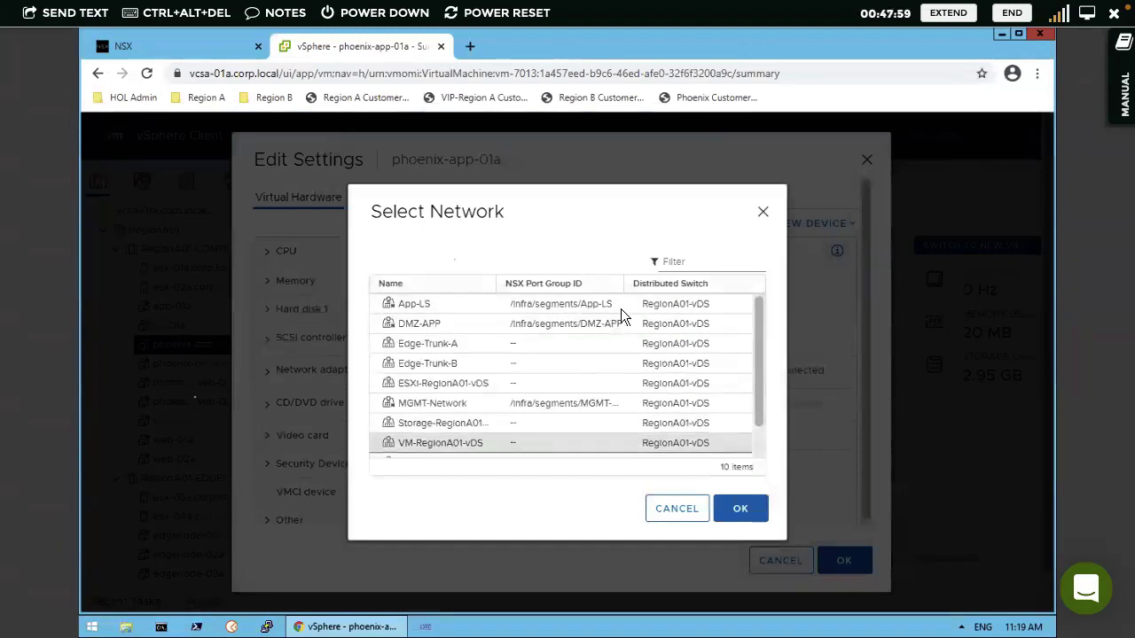
left_click(545, 302)
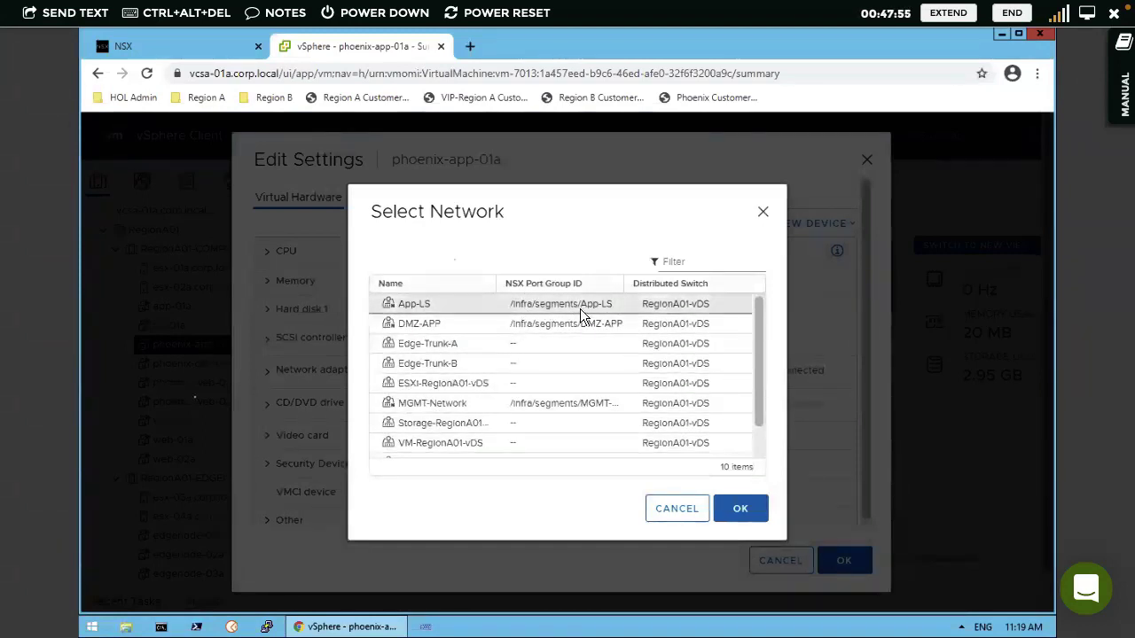
left_click(416, 325)
left_click(415, 324)
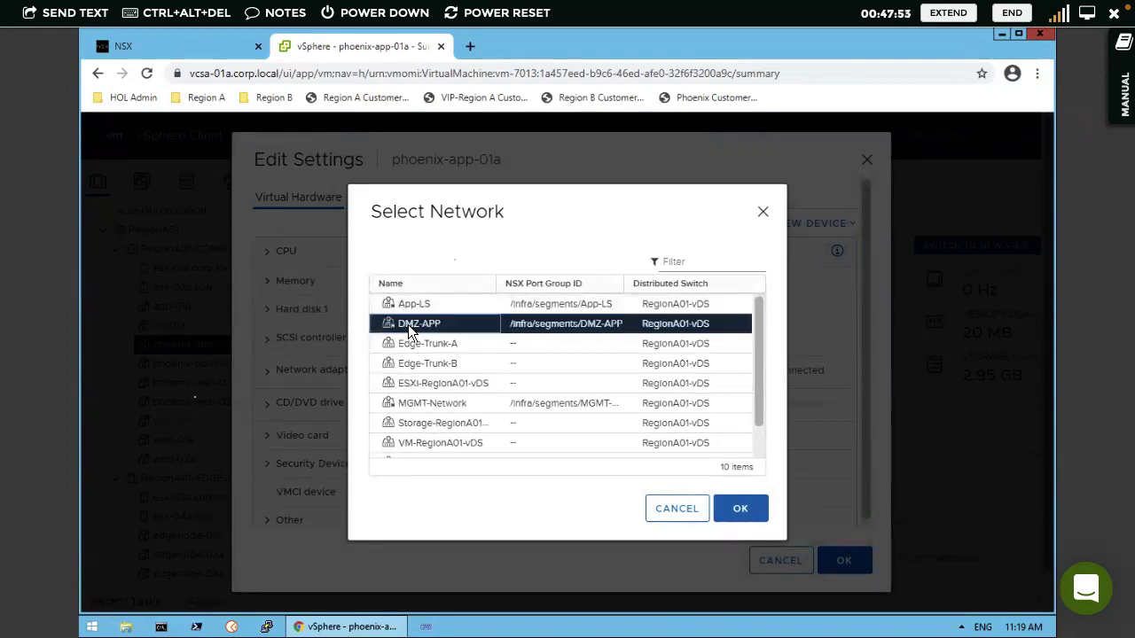
left_click(734, 508)
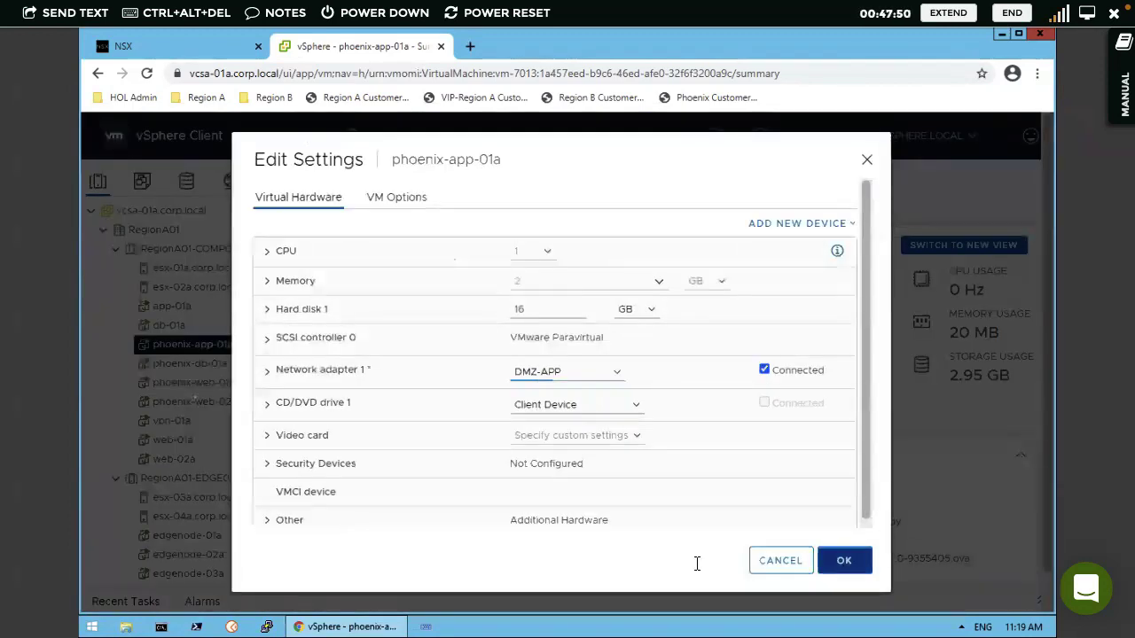
left_click(843, 560)
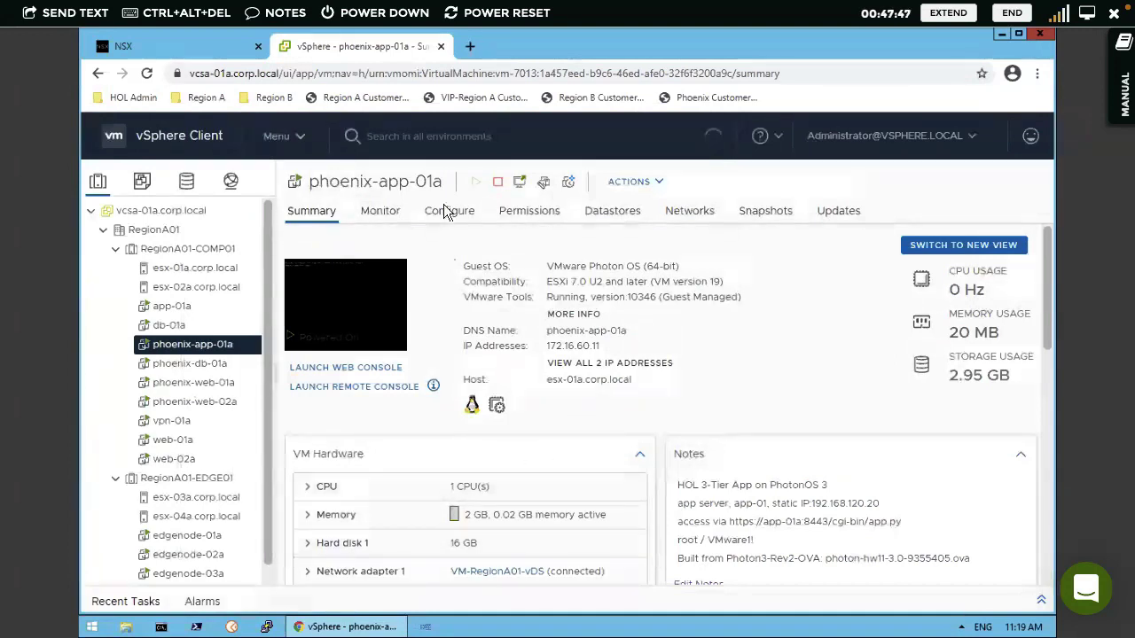
- Switch to NSX-T Manager, refresh the segment list, and check the port count of the DMZ-APP segment
left_click(206, 48)
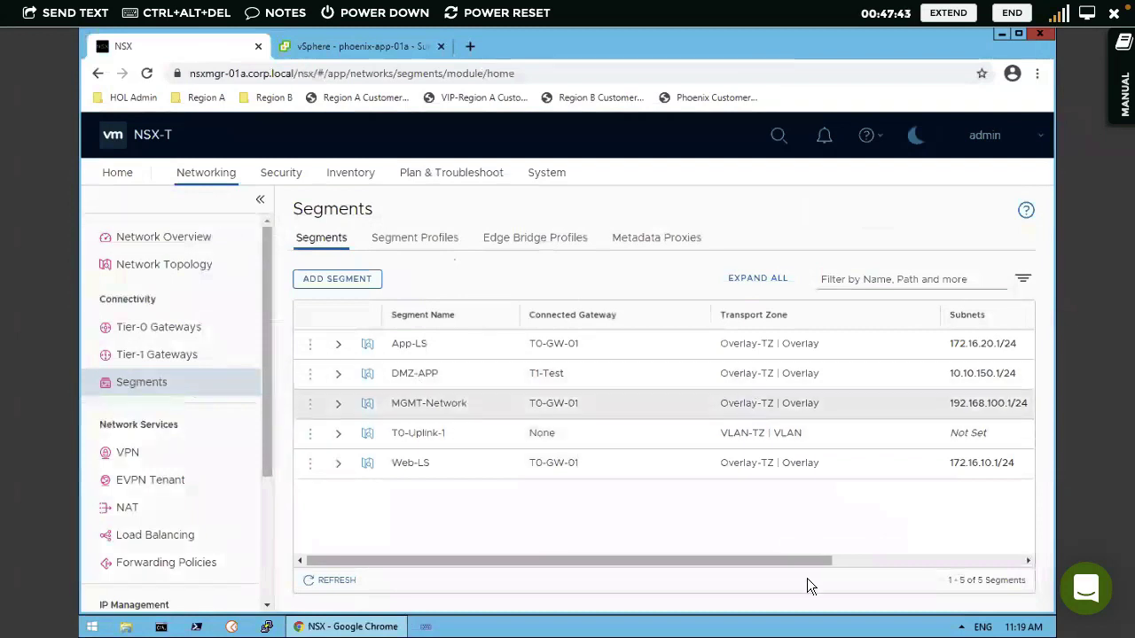
left_click_drag(851, 560, 961, 557)
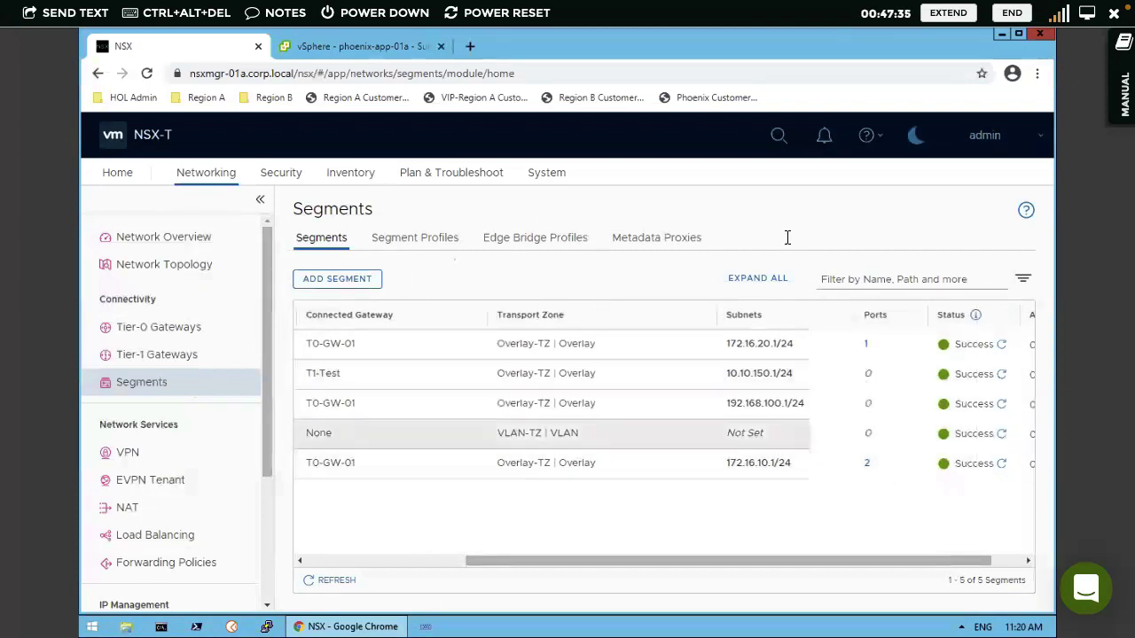
left_click(333, 578)
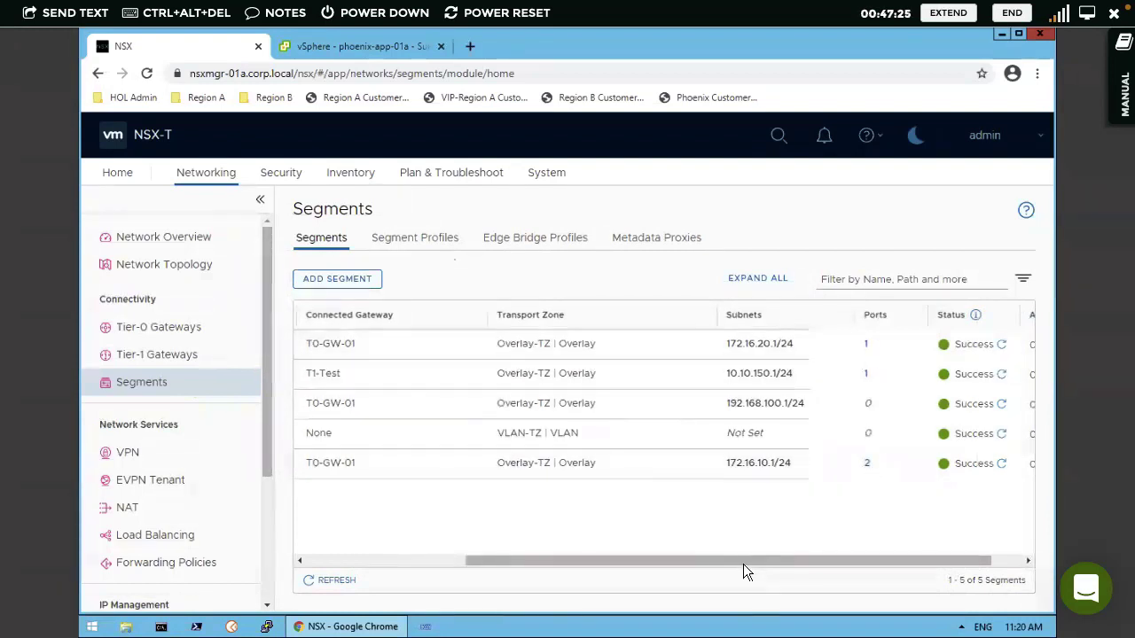
left_click_drag(743, 564, 332, 516)
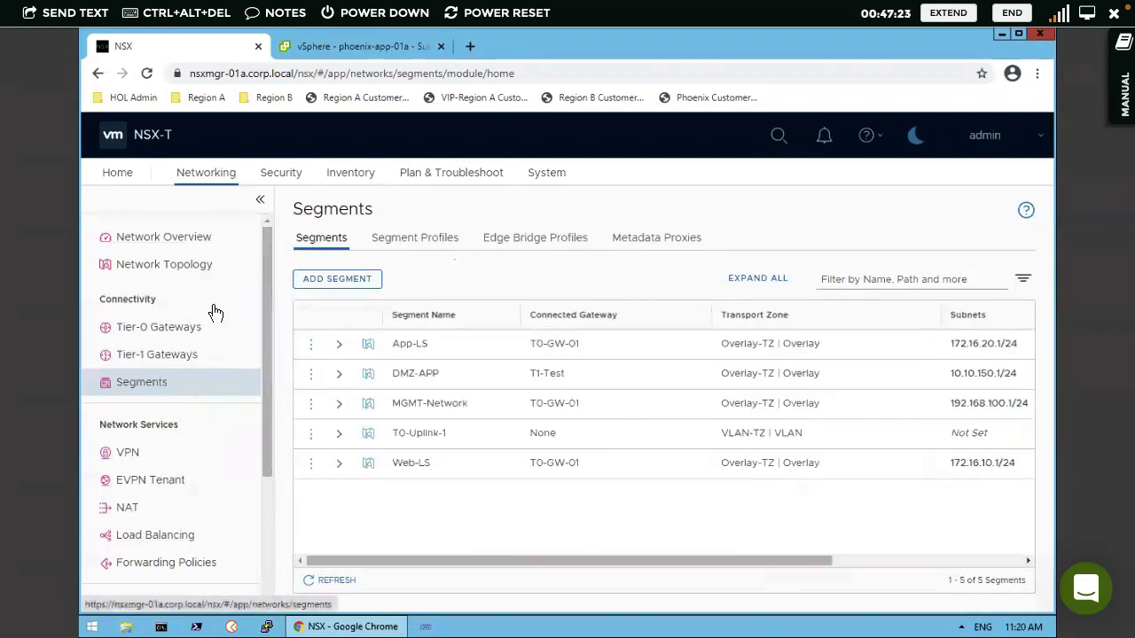
- Open the network topology and examine the Web-LS, MGMT-Network, App-LS and T0-Uplink-1 segments up close
left_click(149, 271)
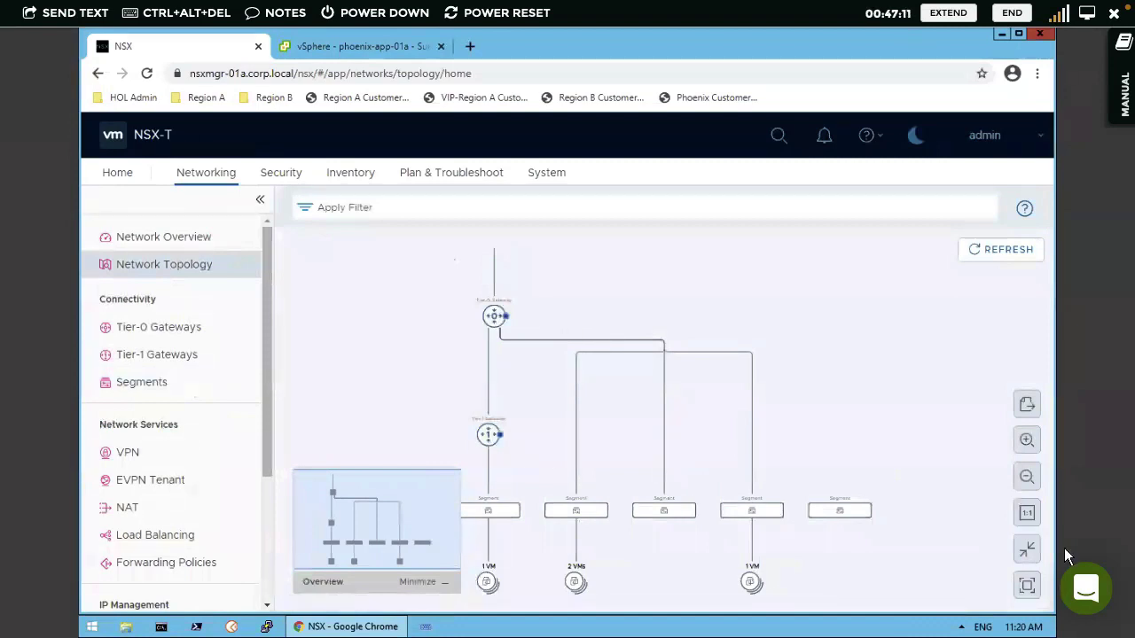
left_click(1026, 440)
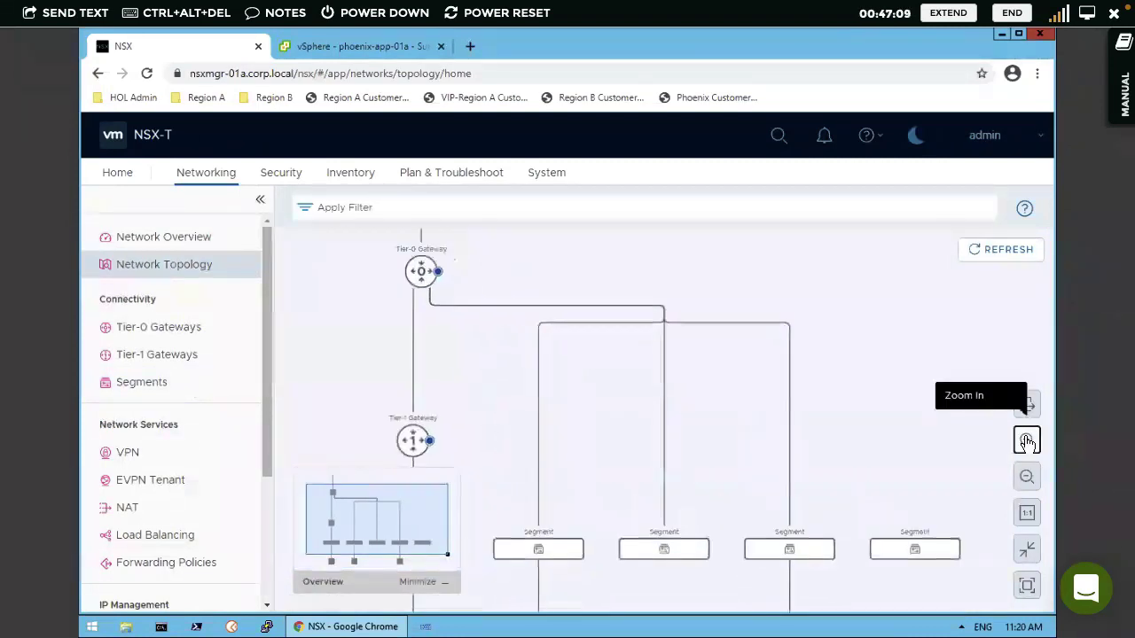
left_click(1027, 441)
left_click(1027, 441)
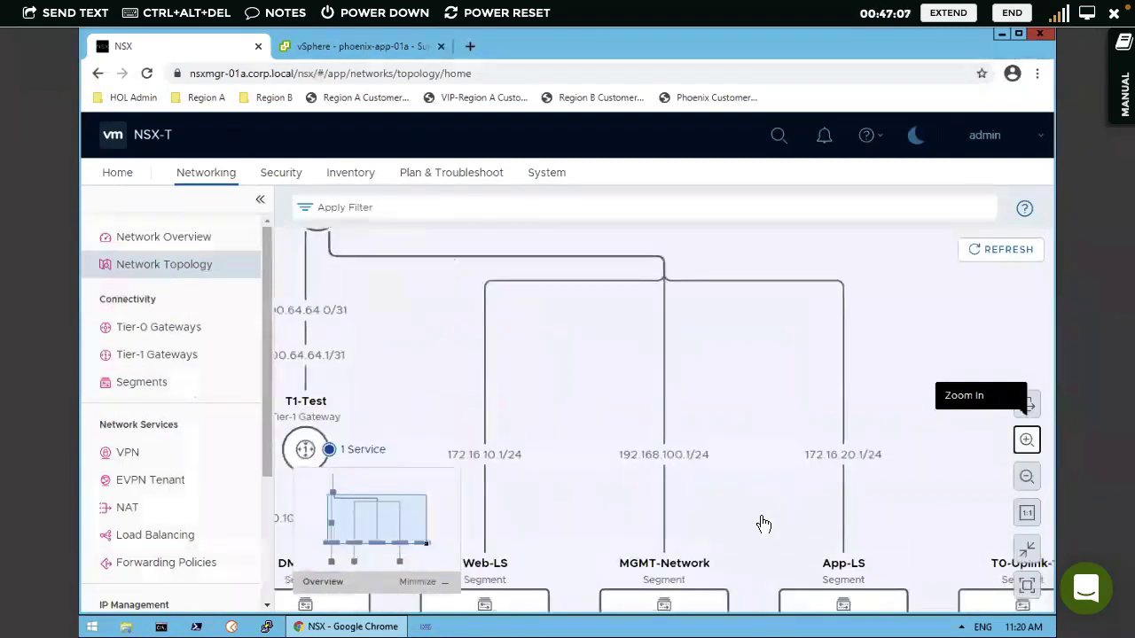
scroll(726, 352, "down", 3)
left_click_drag(724, 346, 608, 360)
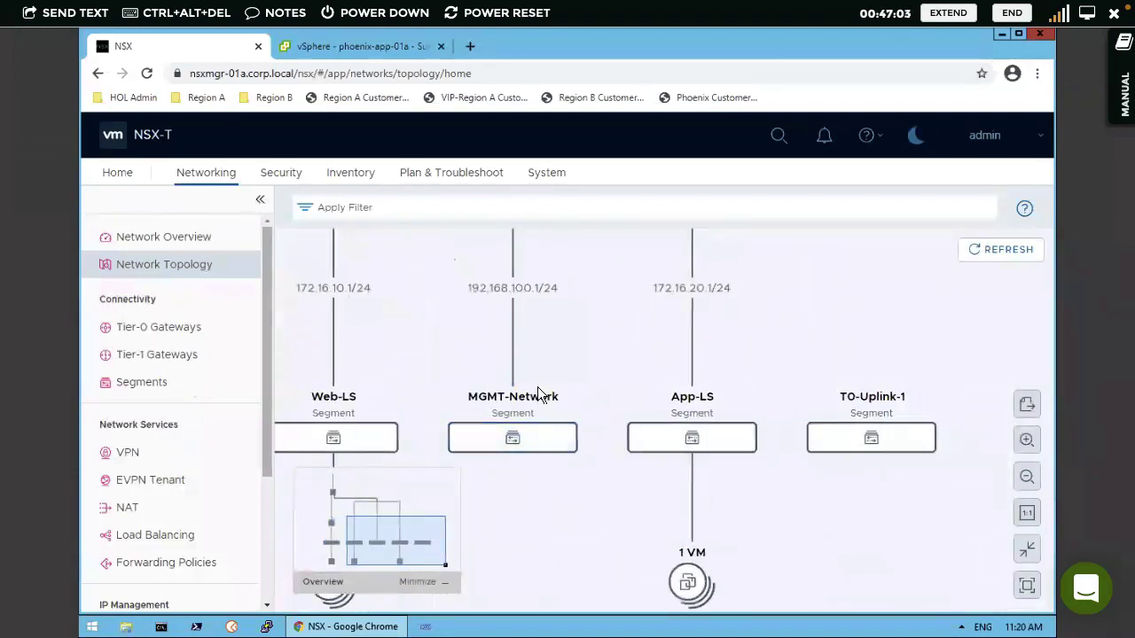
left_click(546, 440)
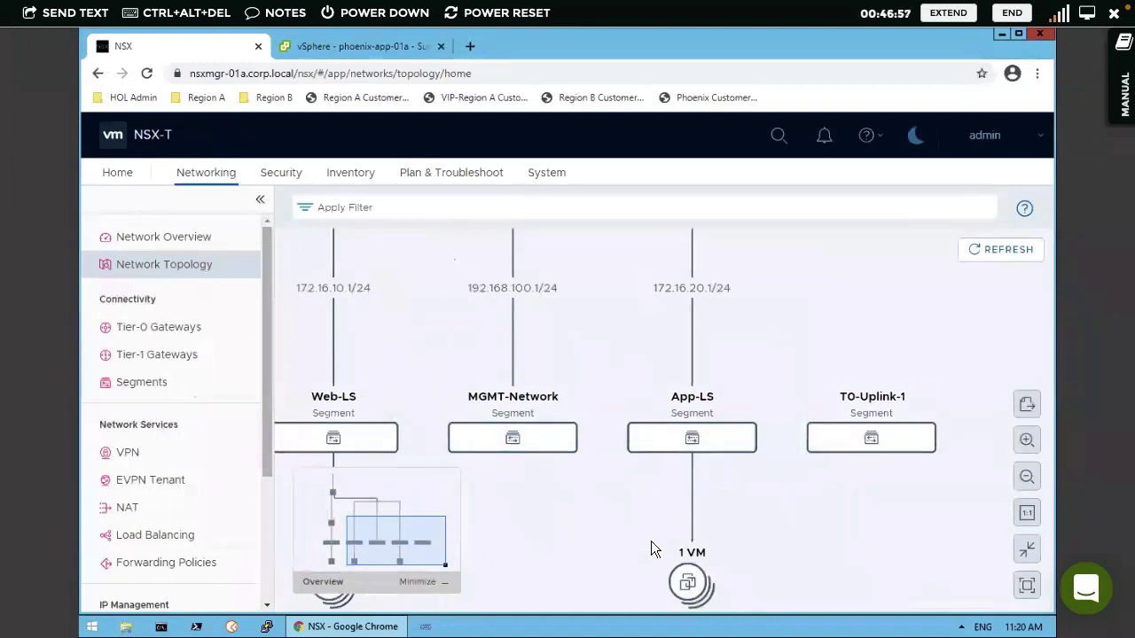
- Trace the topology from T0-GW-01 through T1-Test down to the DMZ-APP segment and its attached VM
scroll(656, 558, "up", 5)
scroll(793, 463, "left", 5)
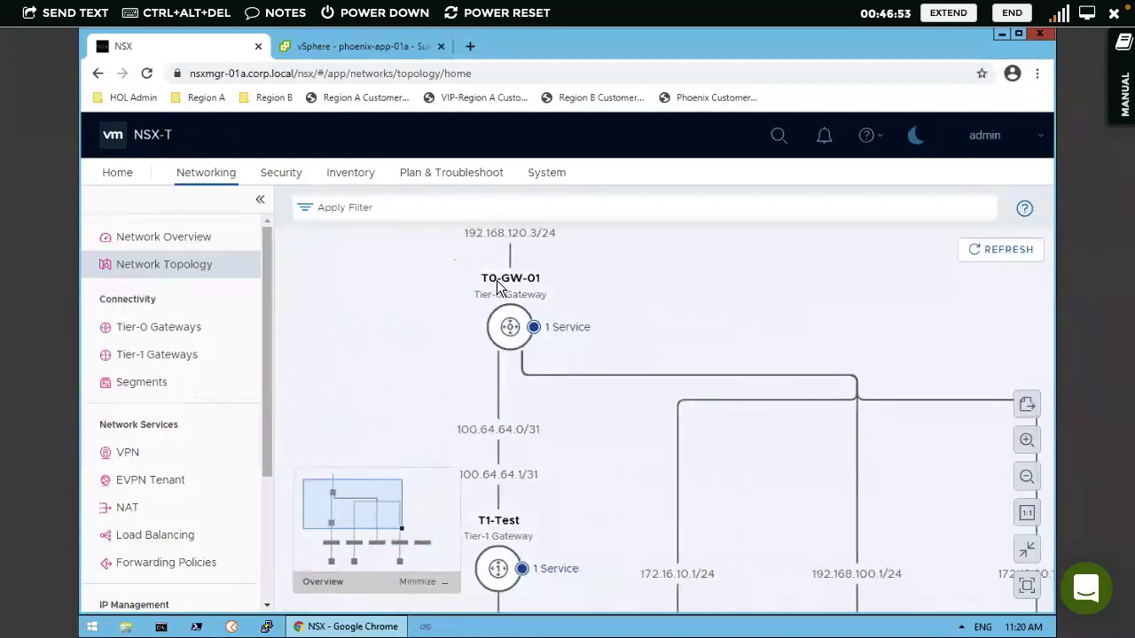
scroll(687, 333, "down", 4)
scroll(687, 333, "left", 2)
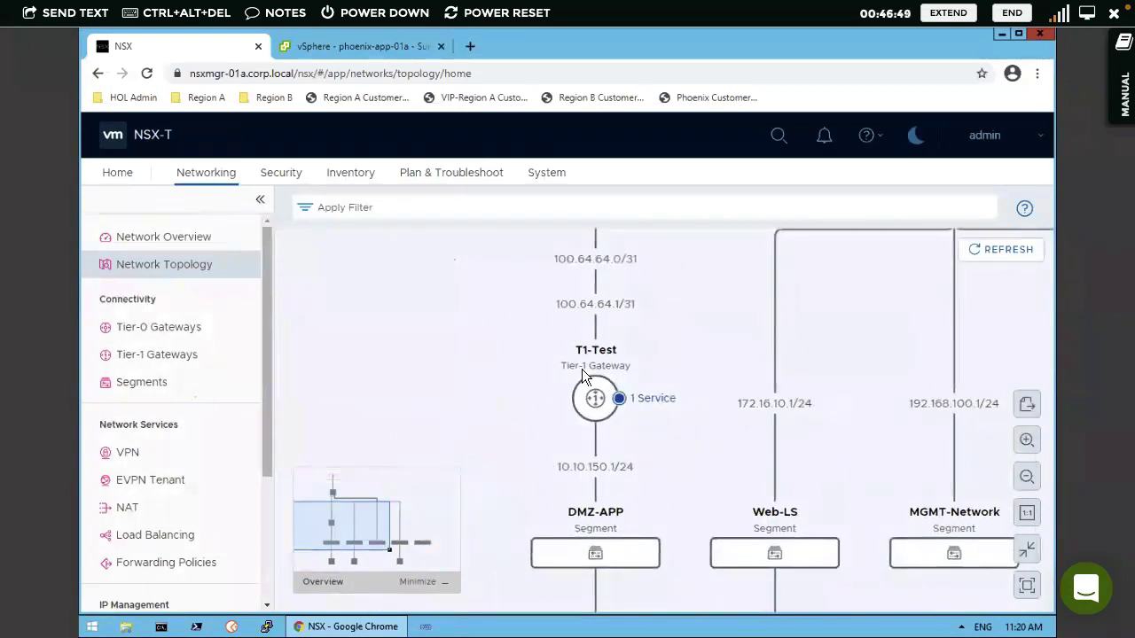
scroll(650, 525, "down", 3)
scroll(651, 525, "right", 1)
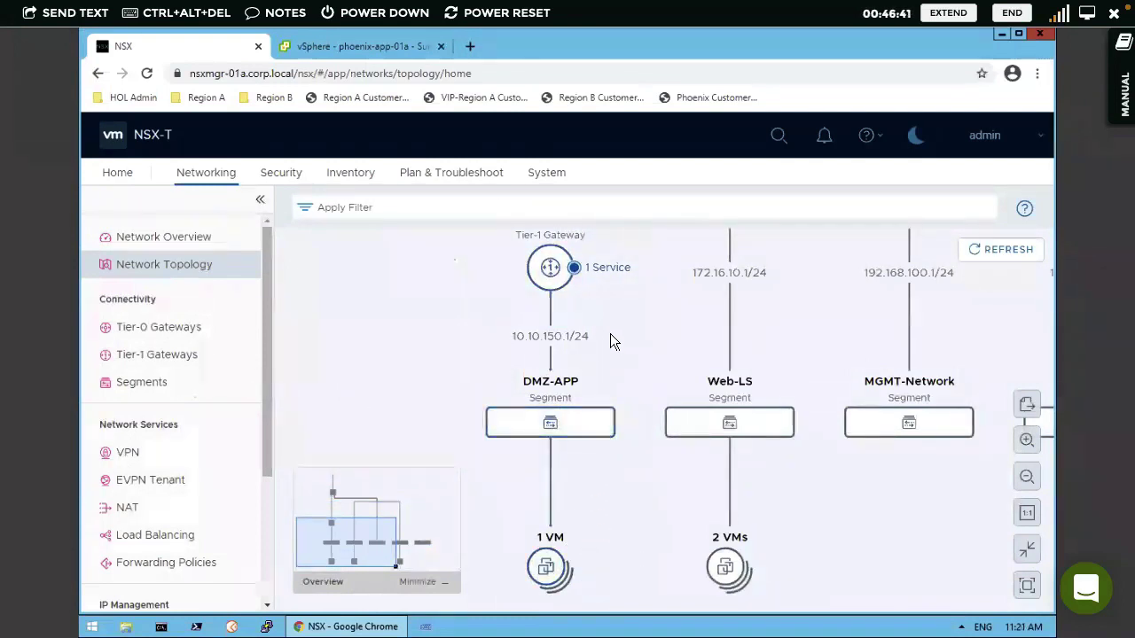
- Select the DMZ-APP segment in the topology and inspect its path up through T1-Test to T0-GW-01
scroll(610, 410, "up", 2)
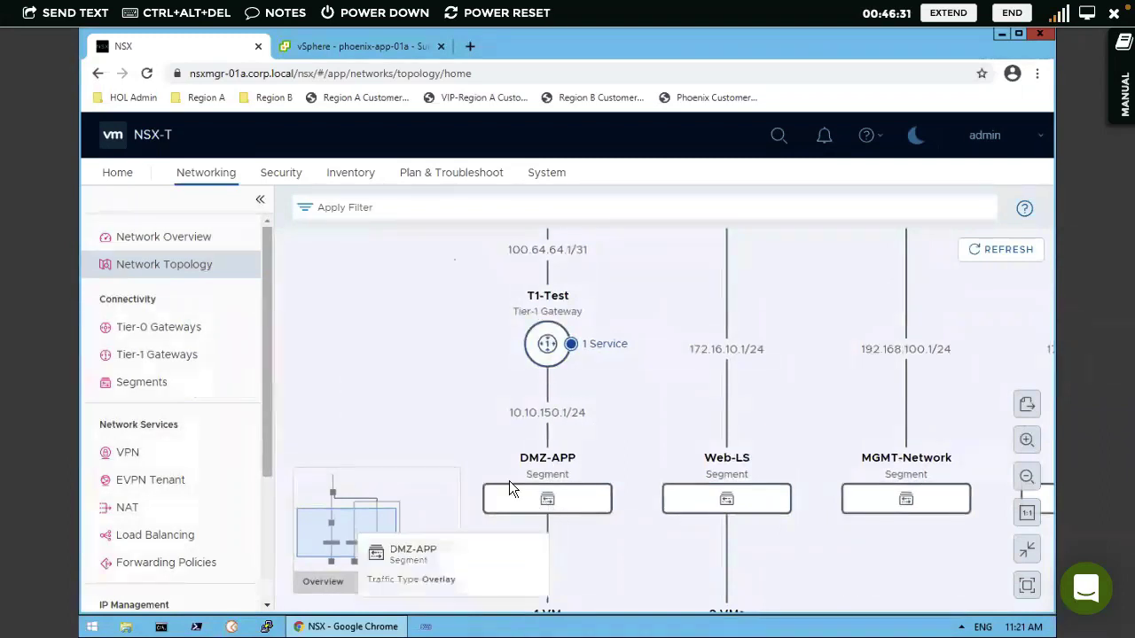
left_click(547, 474)
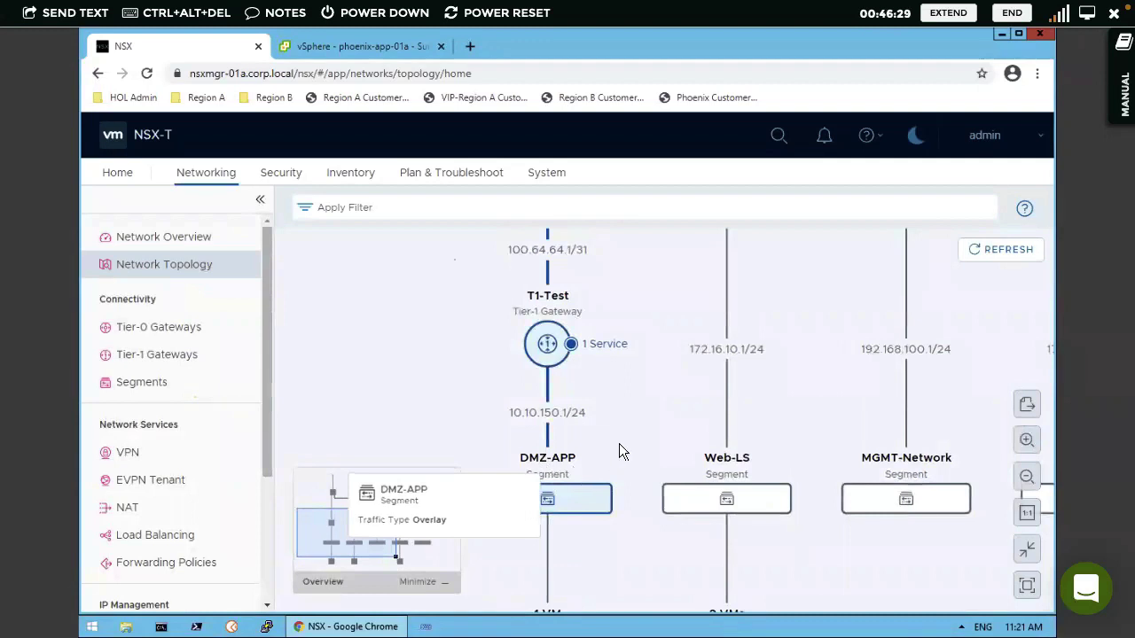
left_click_drag(605, 458, 602, 581)
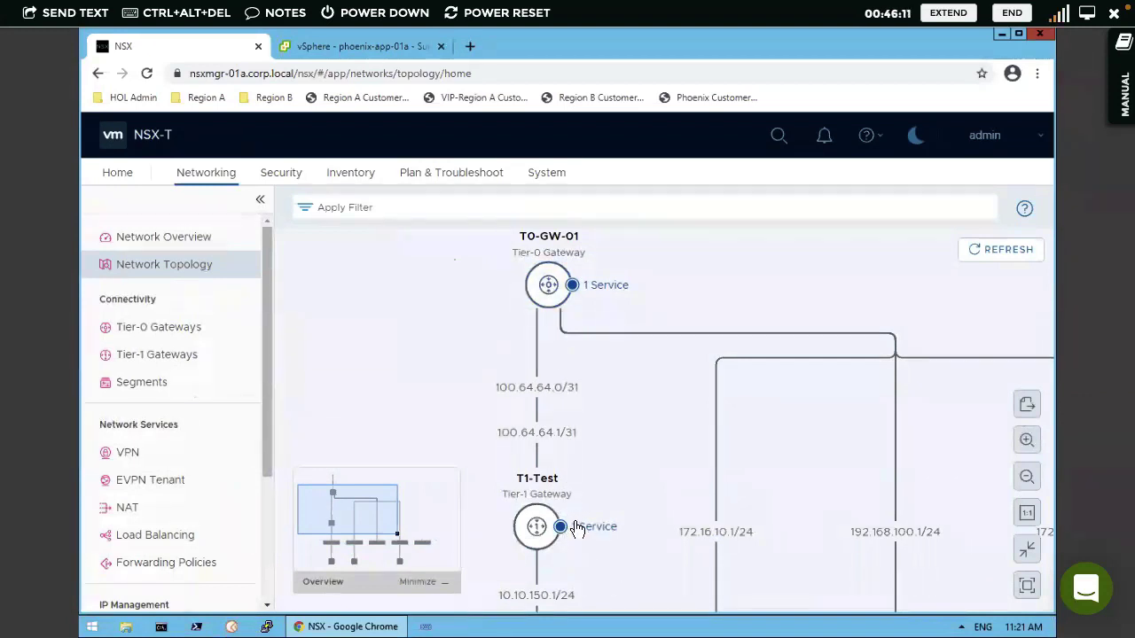
mouse_move(576, 522)
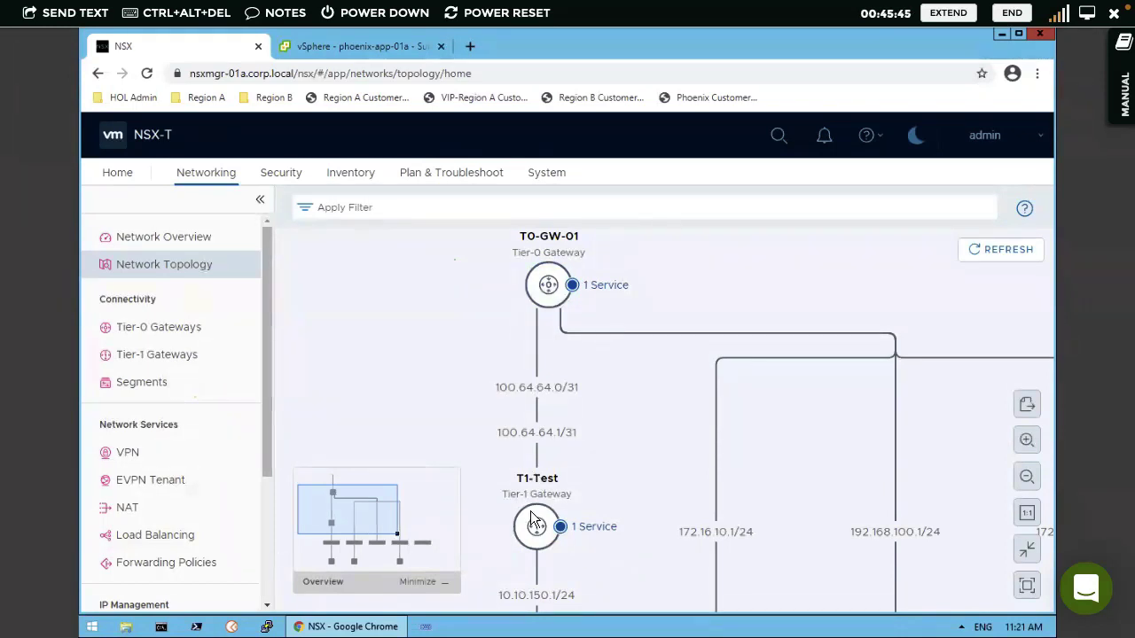
mouse_move(544, 518)
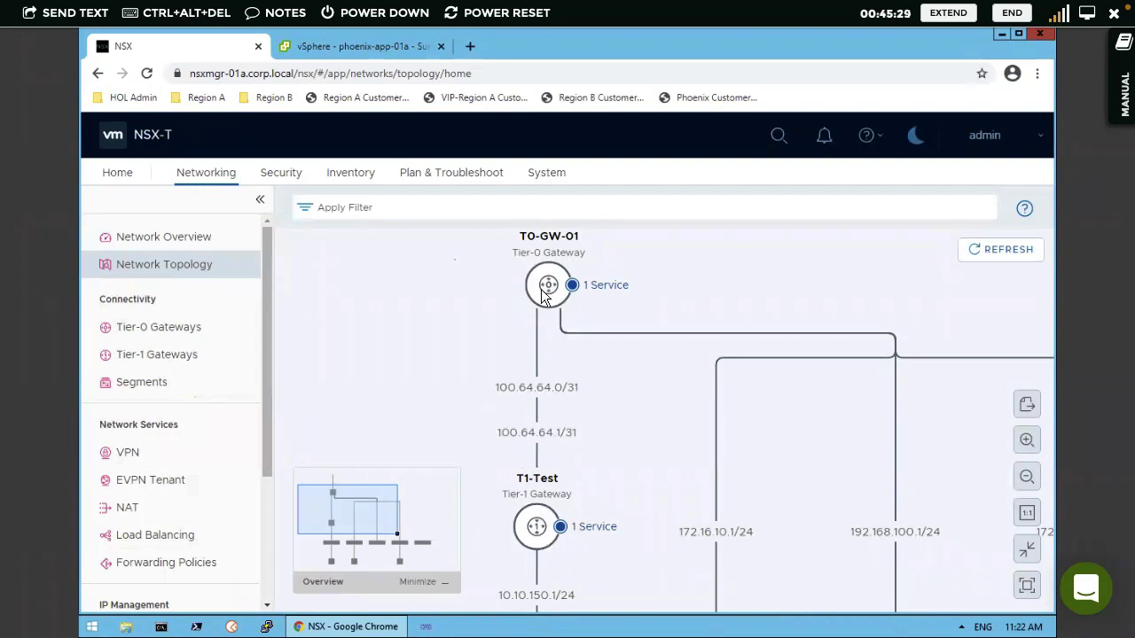
mouse_move(554, 296)
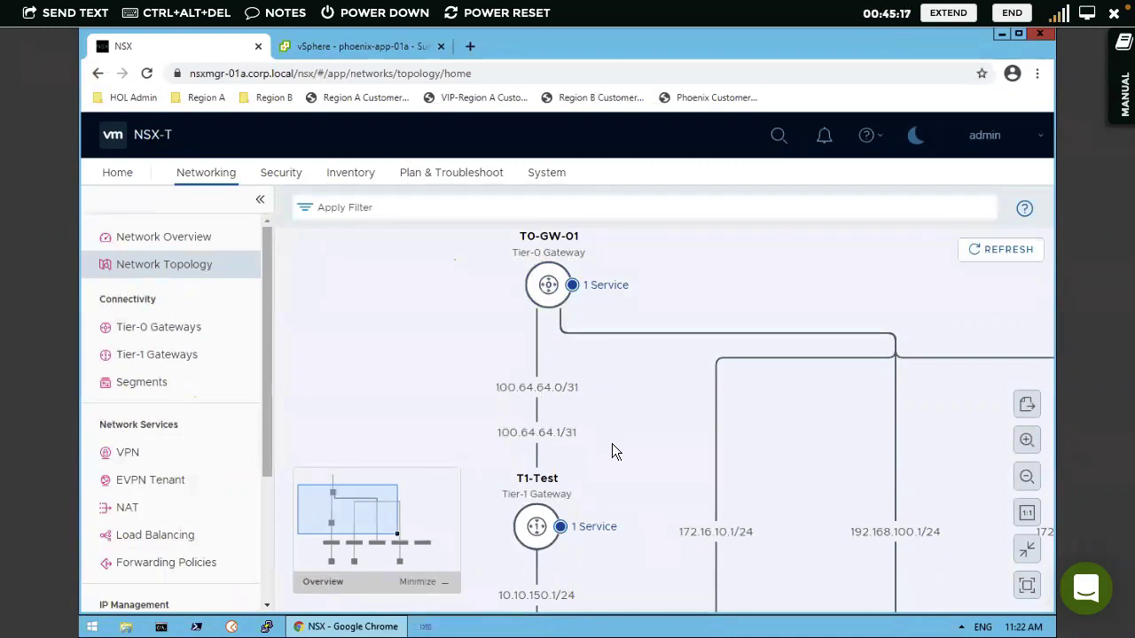
left_click(1026, 479)
left_click(1026, 478)
left_click(1026, 479)
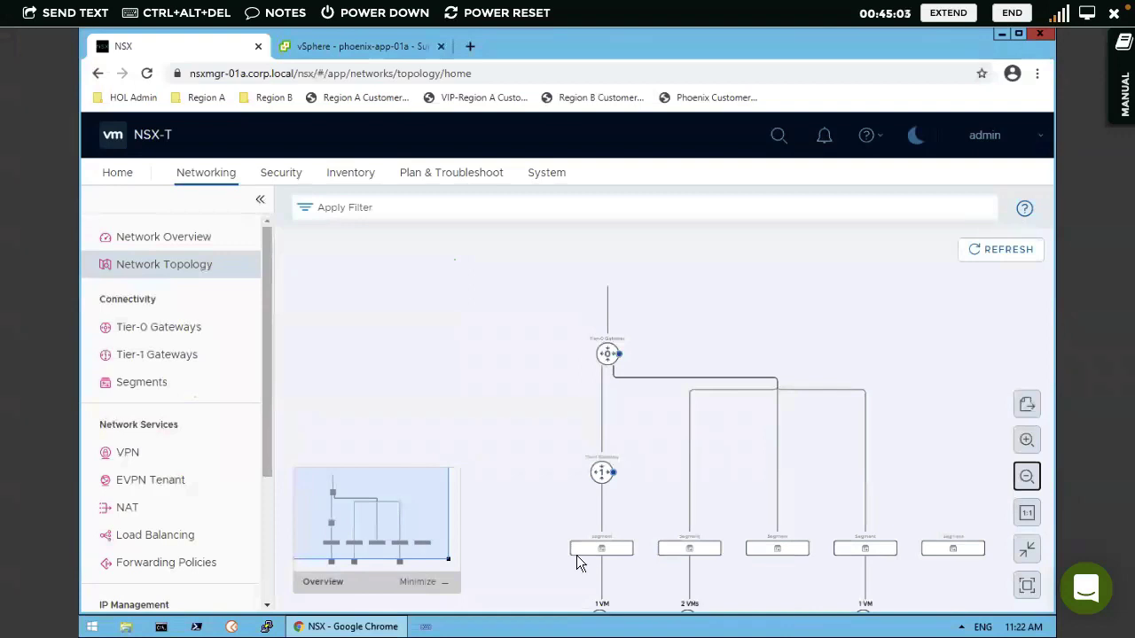
mouse_move(576, 559)
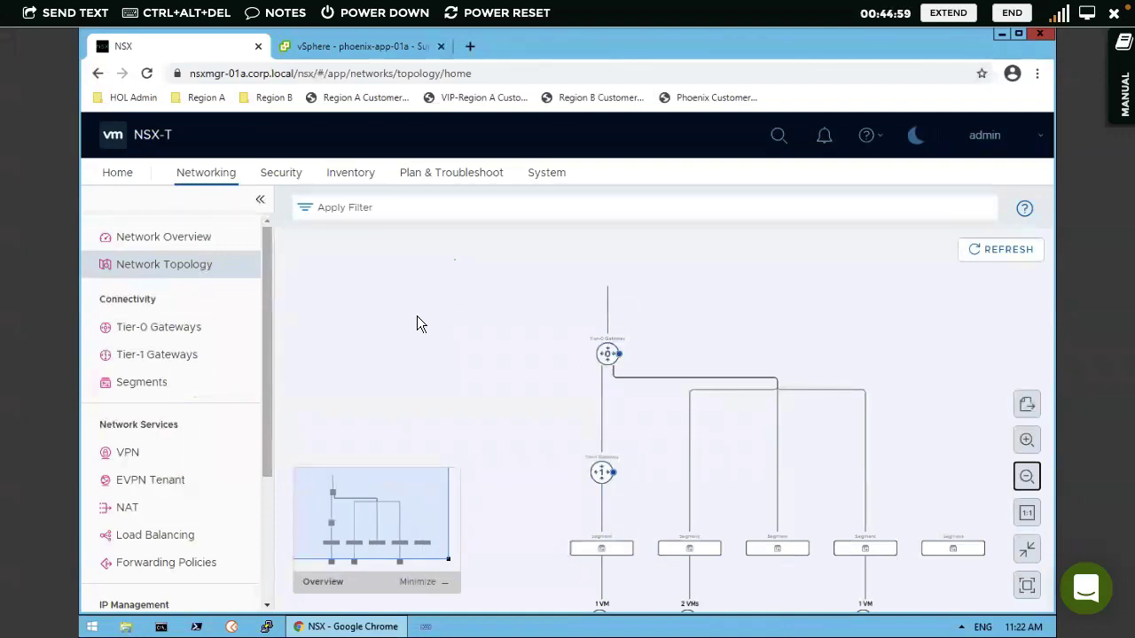
- Look through the overview pages of the Home, Networking and Security sections
left_click(118, 178)
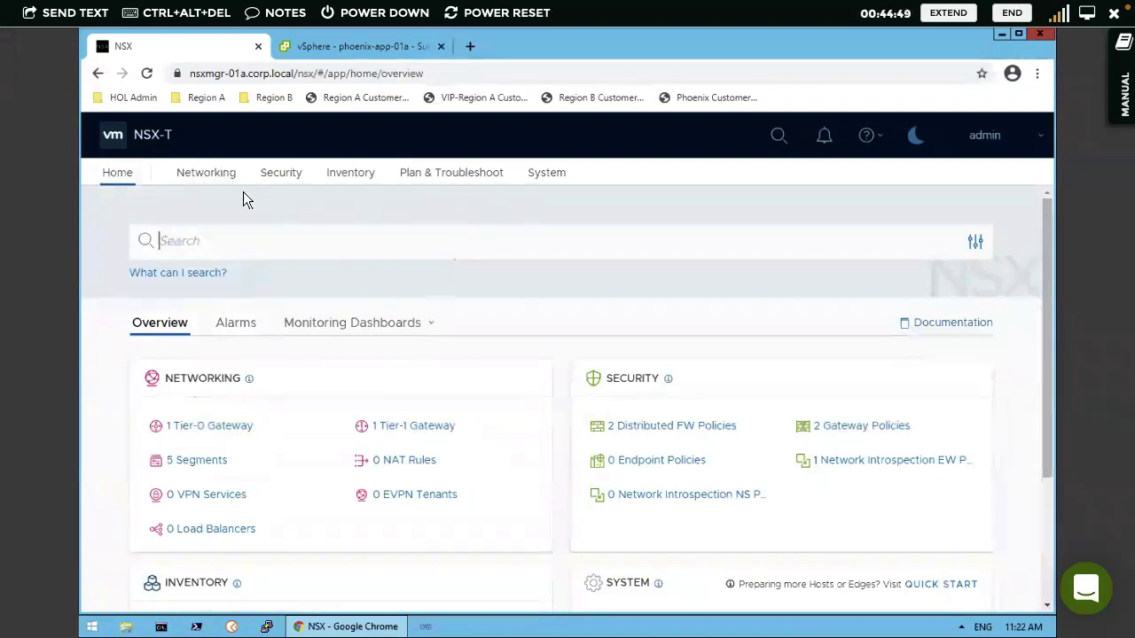
left_click(204, 173)
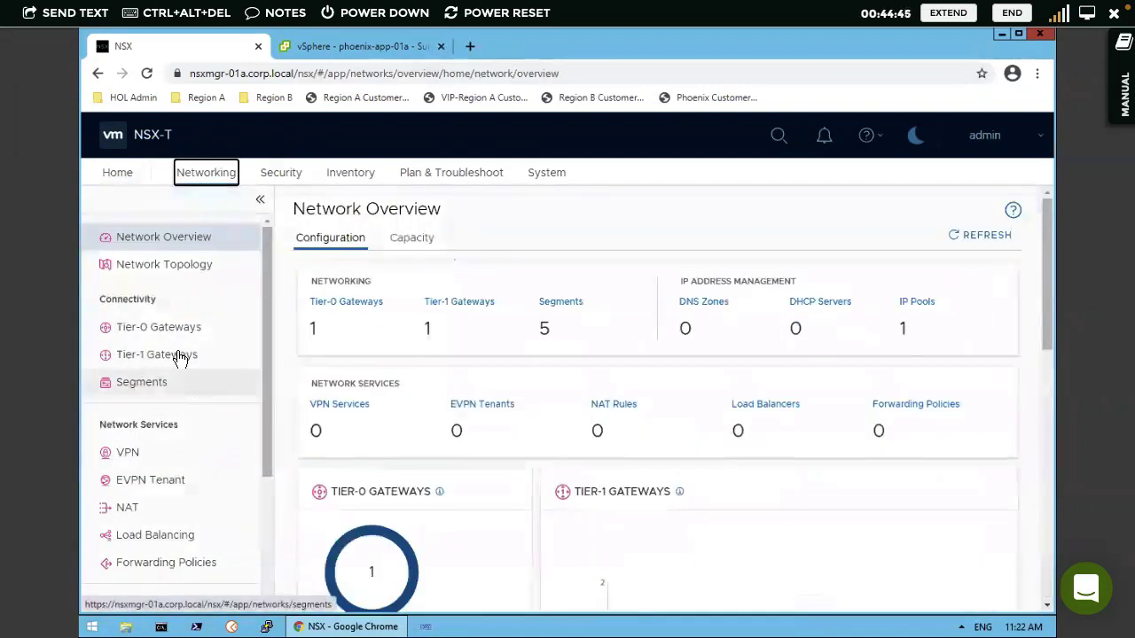
left_click(278, 173)
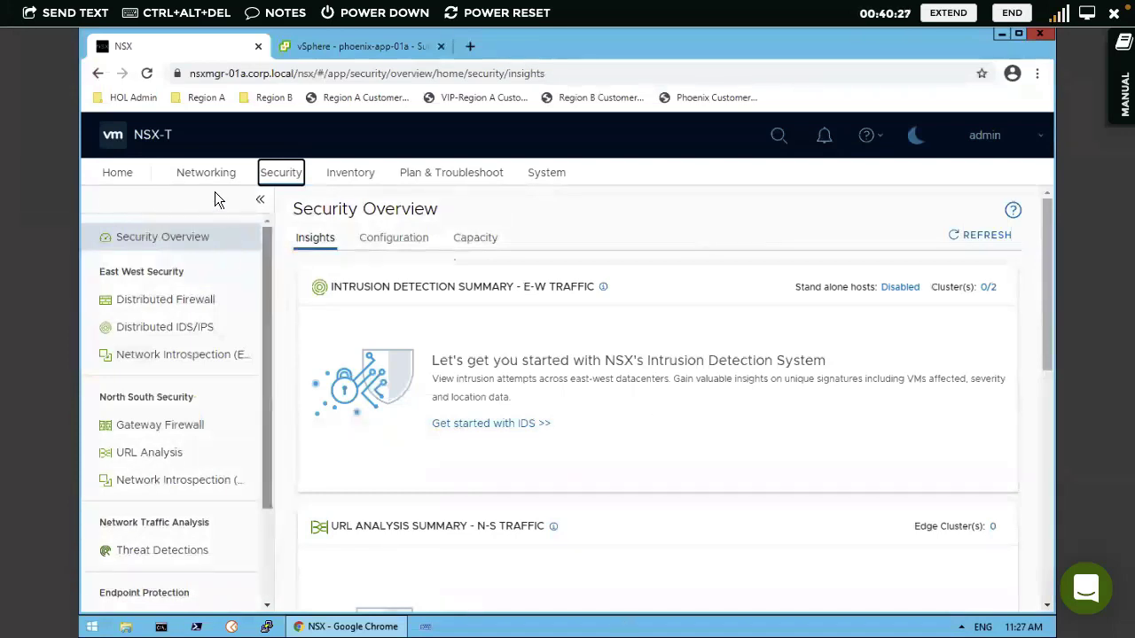
- Return to the network topology and examine how the T1-Test gateway connects to the Tier-0 gateway and the 10.10.150.1/24 subnet
left_click(193, 175)
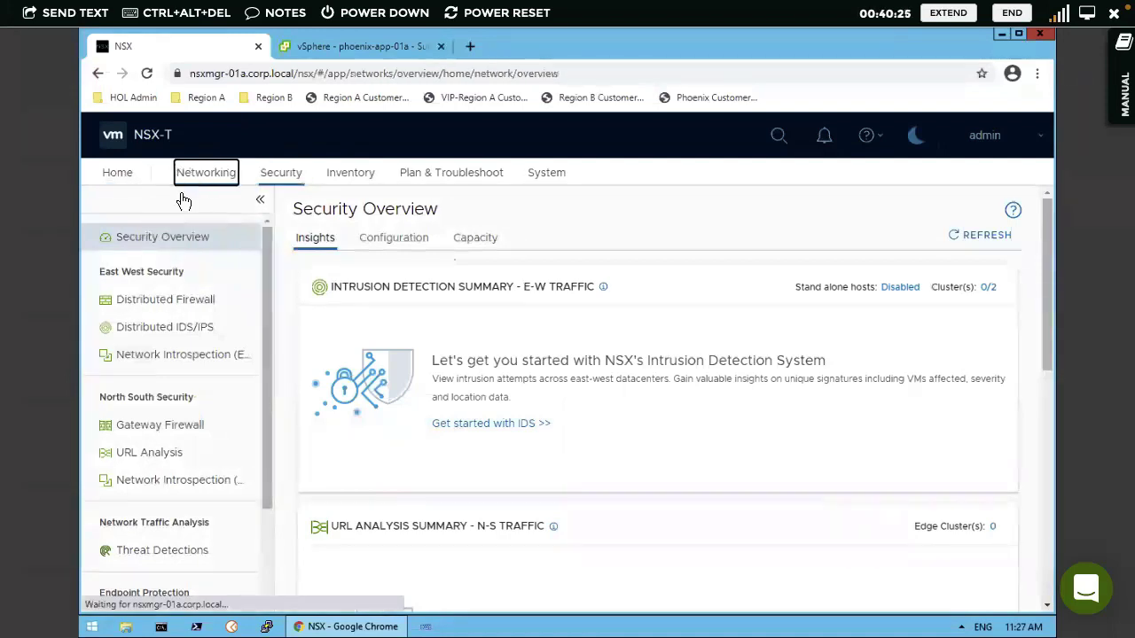
left_click(177, 266)
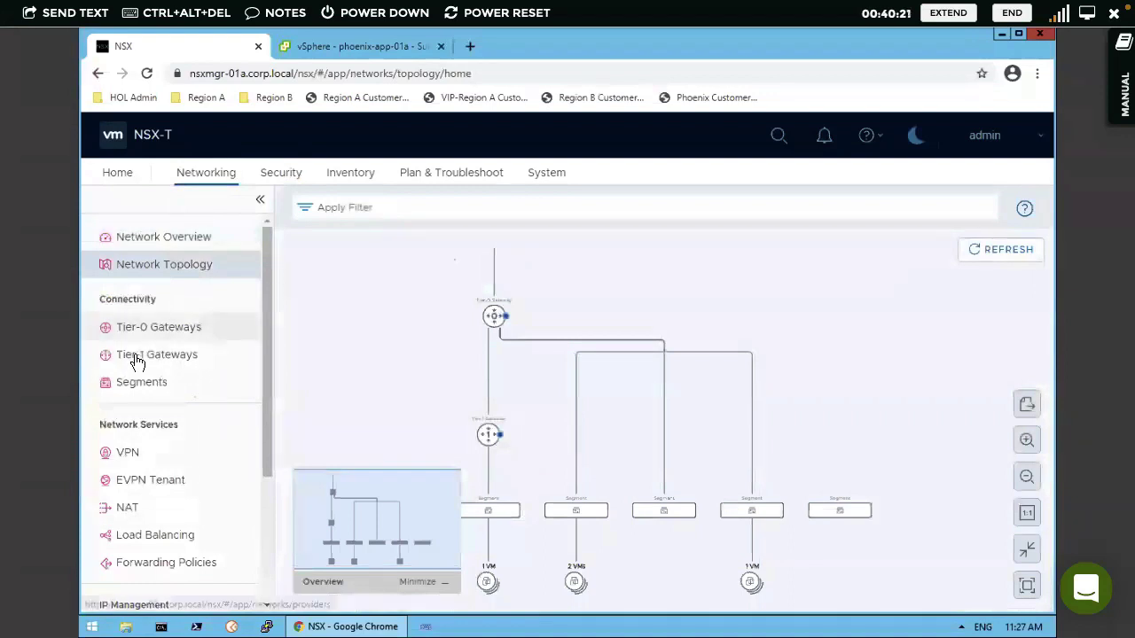
left_click(139, 360)
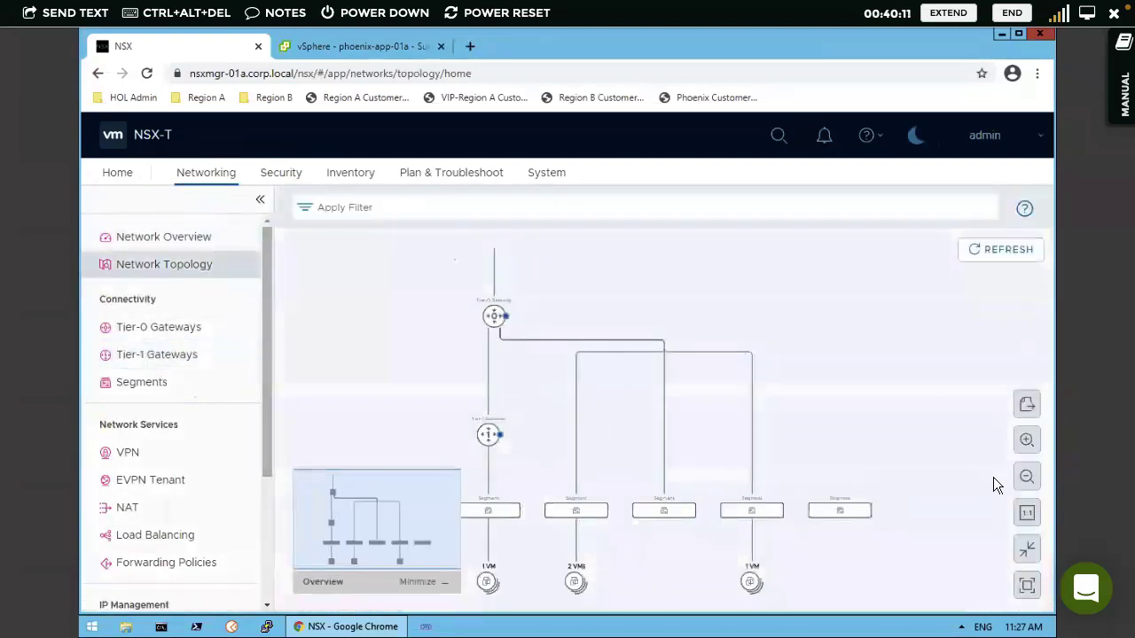
left_click(1027, 441)
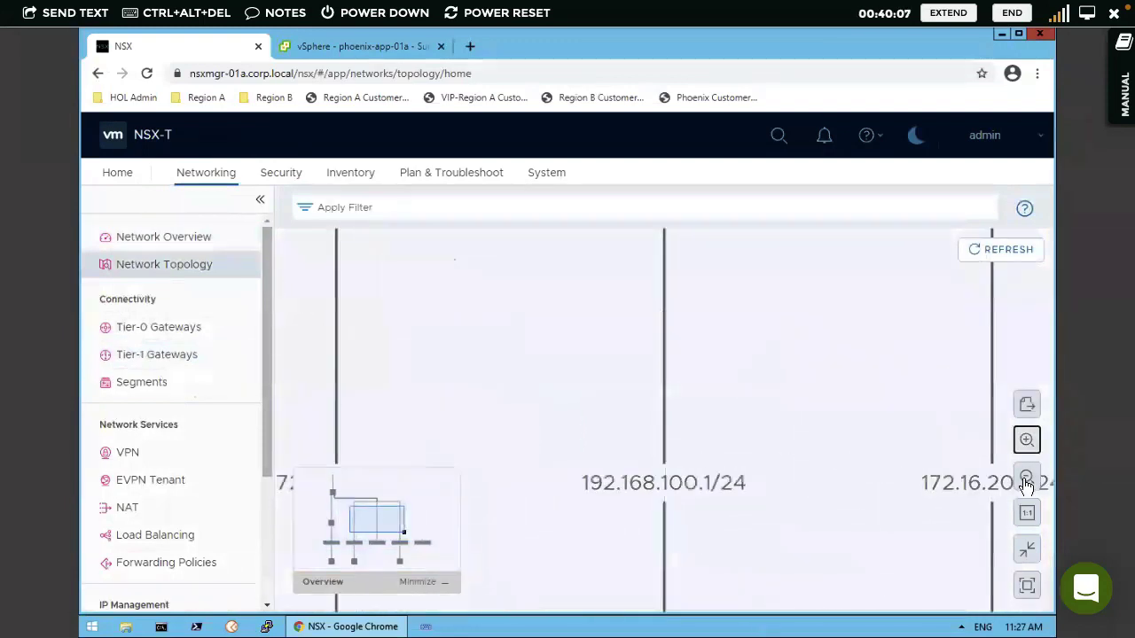
left_click(1027, 479)
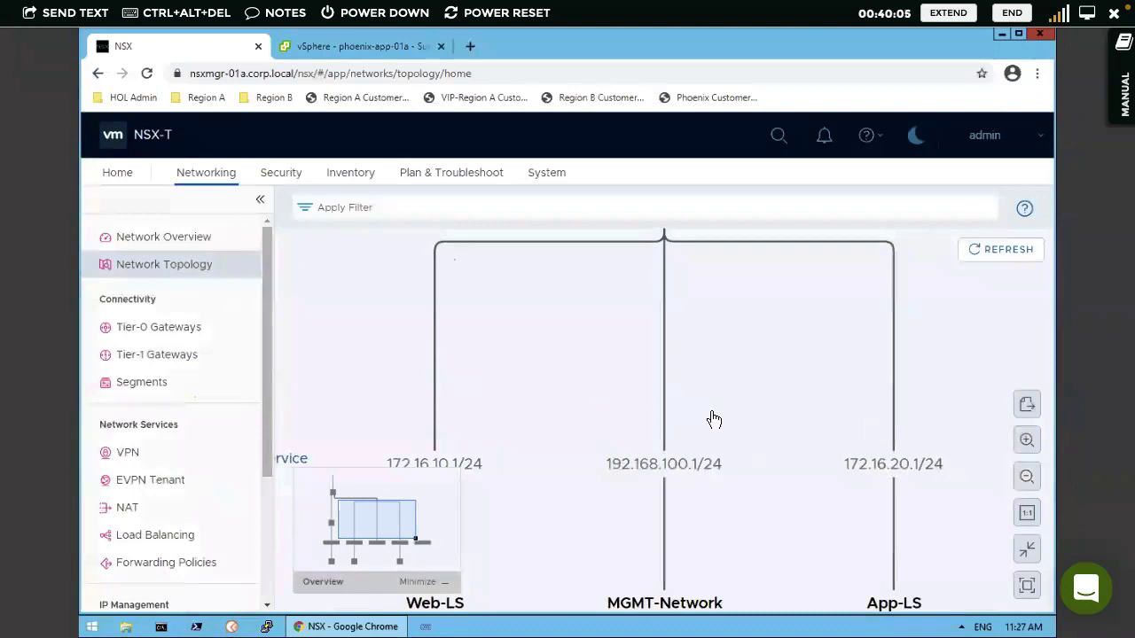
left_click_drag(646, 314, 952, 441)
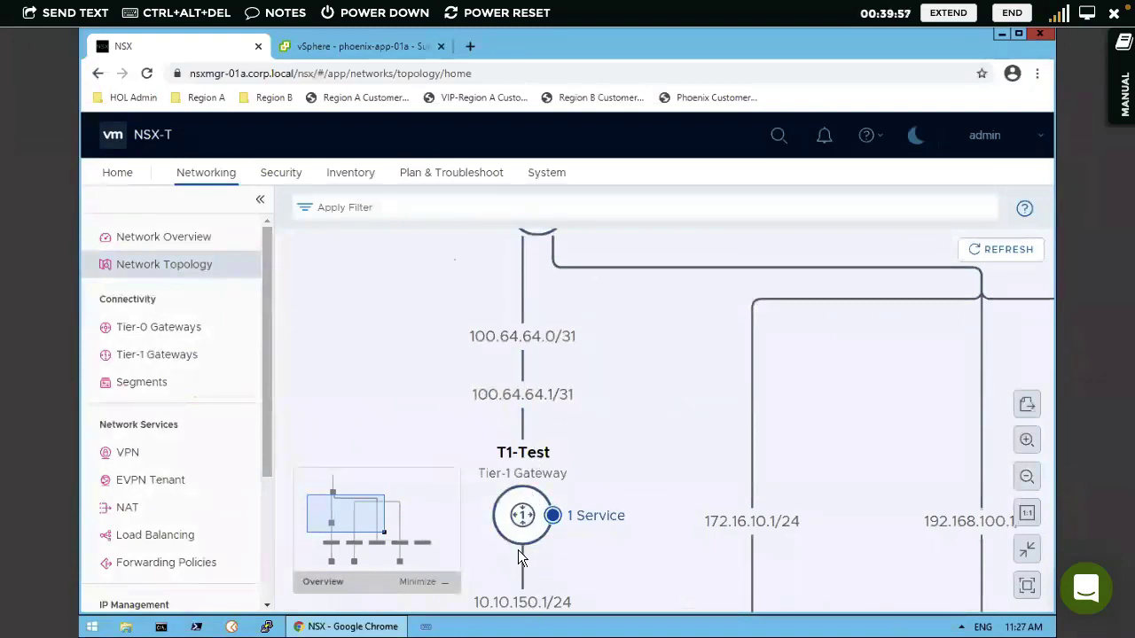
mouse_move(522, 530)
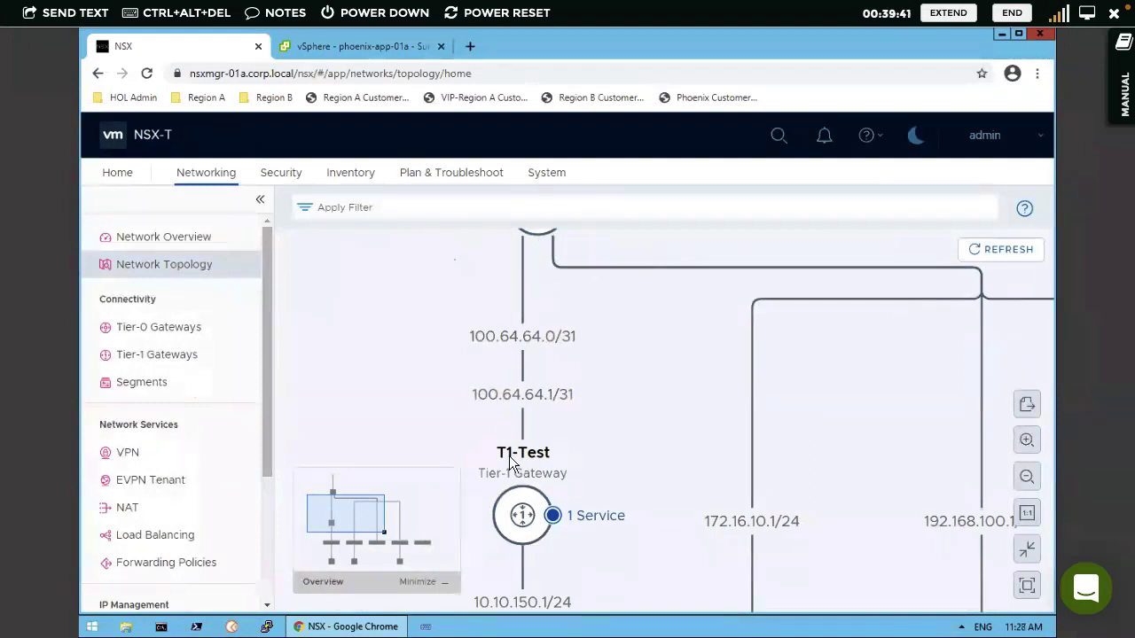
mouse_move(537, 508)
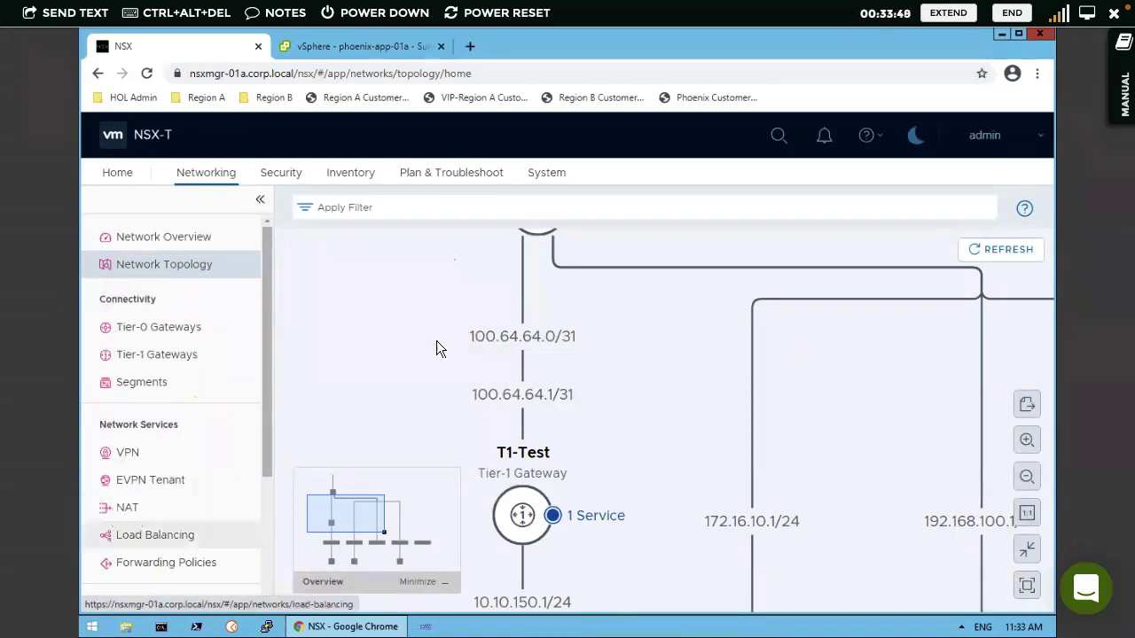
left_click(1027, 479)
left_click(1027, 478)
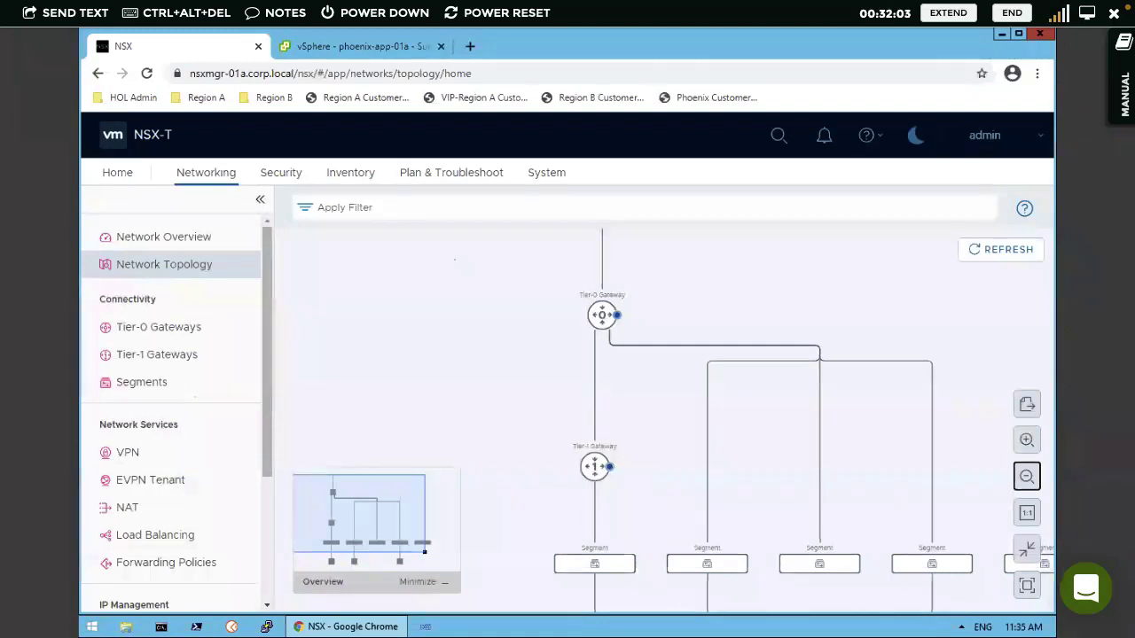
- Review the expanded details of Tier-0 gateway T0-GW-01 down to its multicast section, and leave the lab console's full-screen view
left_click(149, 329)
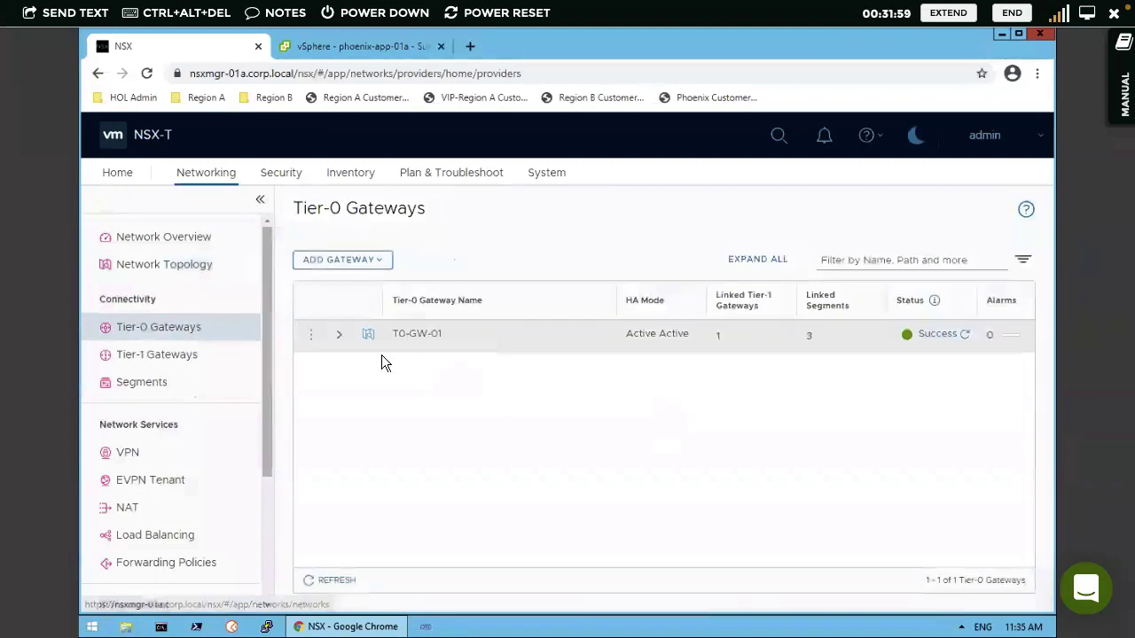
left_click(339, 333)
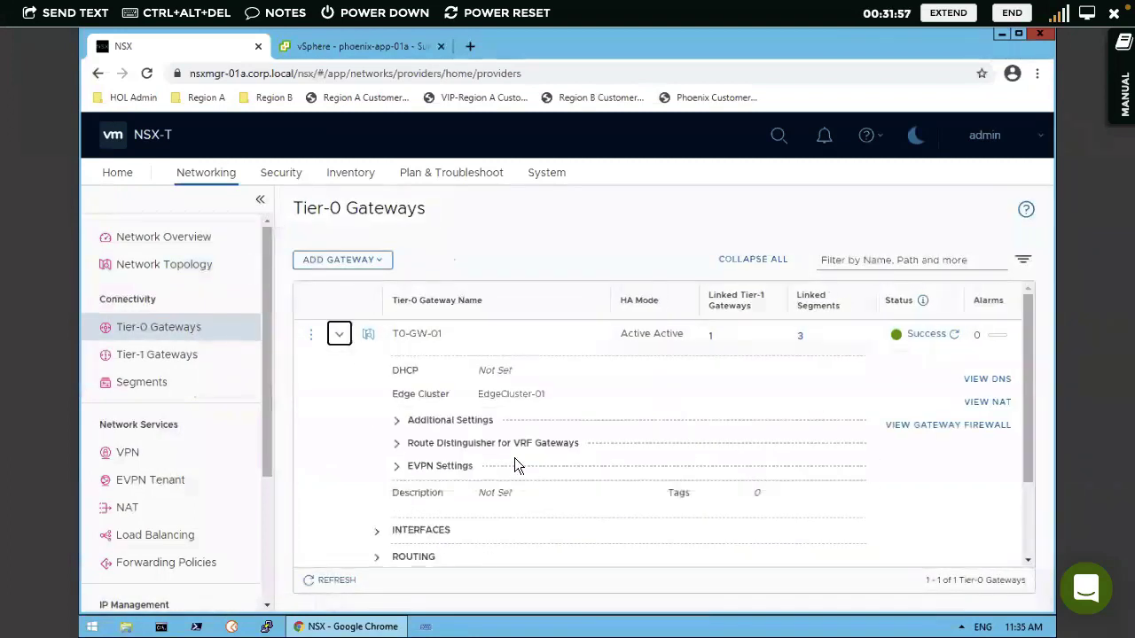
left_click_drag(1025, 383, 268, 477)
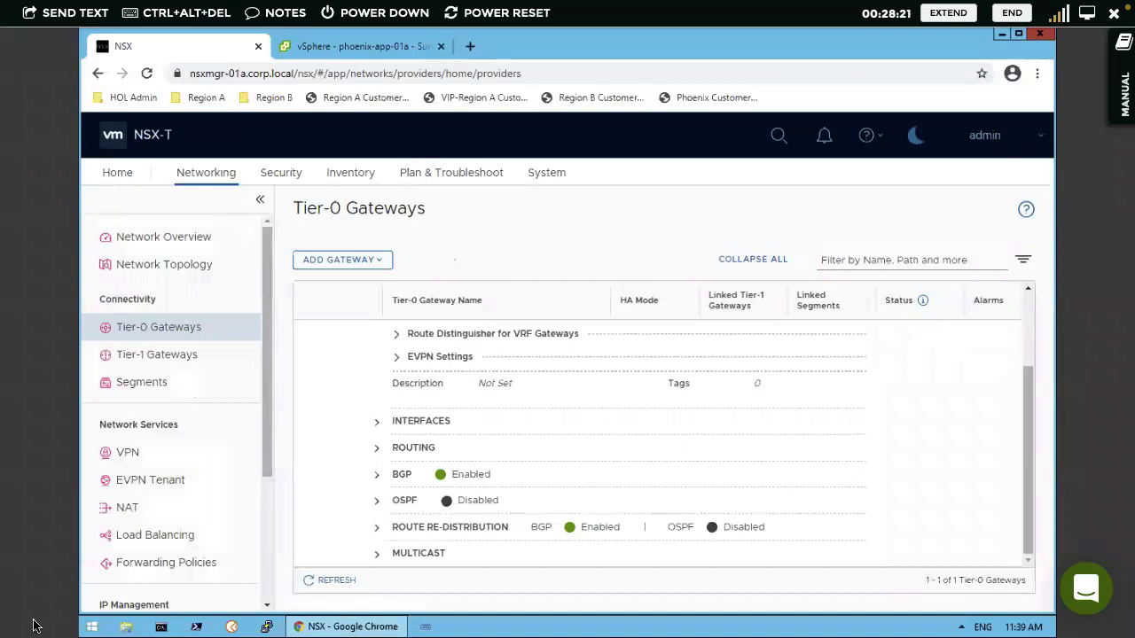
mouse_move(353, 627)
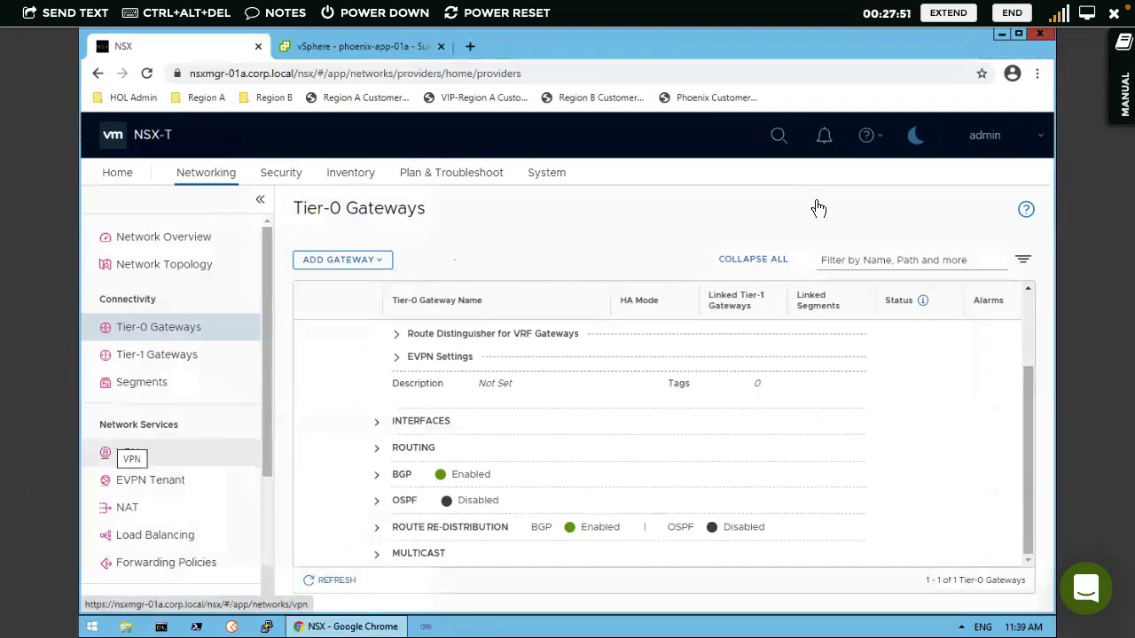
left_click(1112, 17)
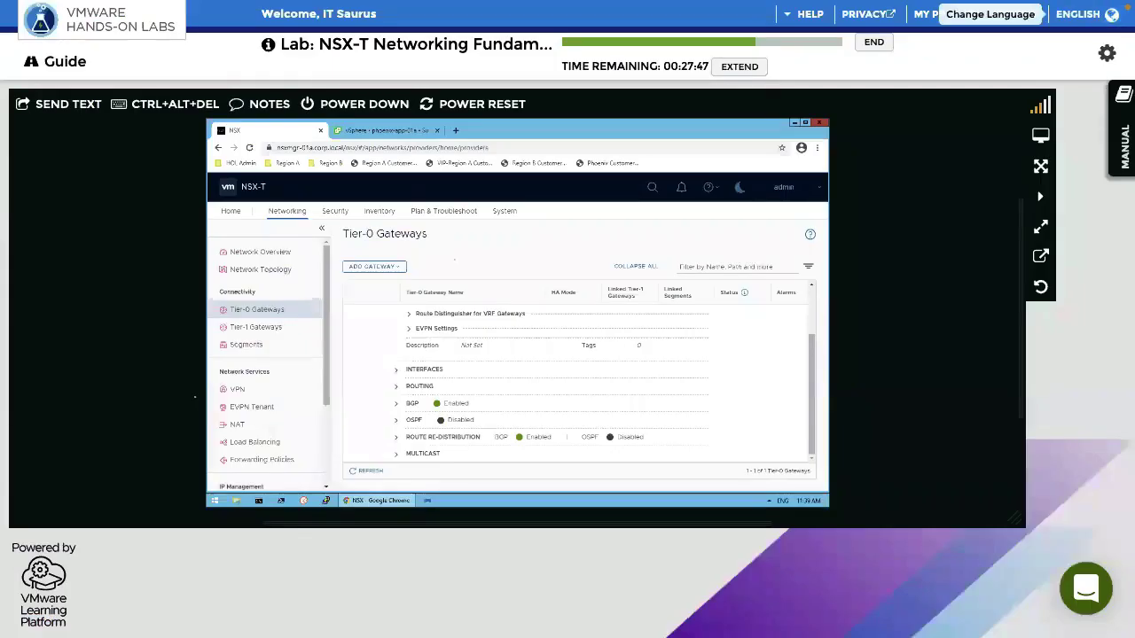